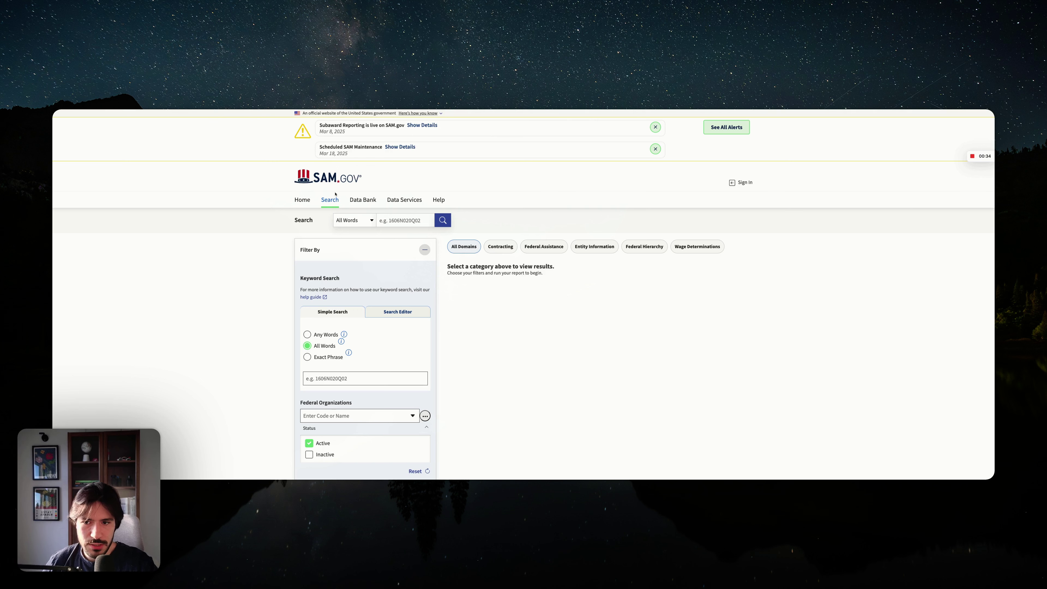
Go to the search page and limit the search domain to Contracting
scroll(334, 193, down, 1)
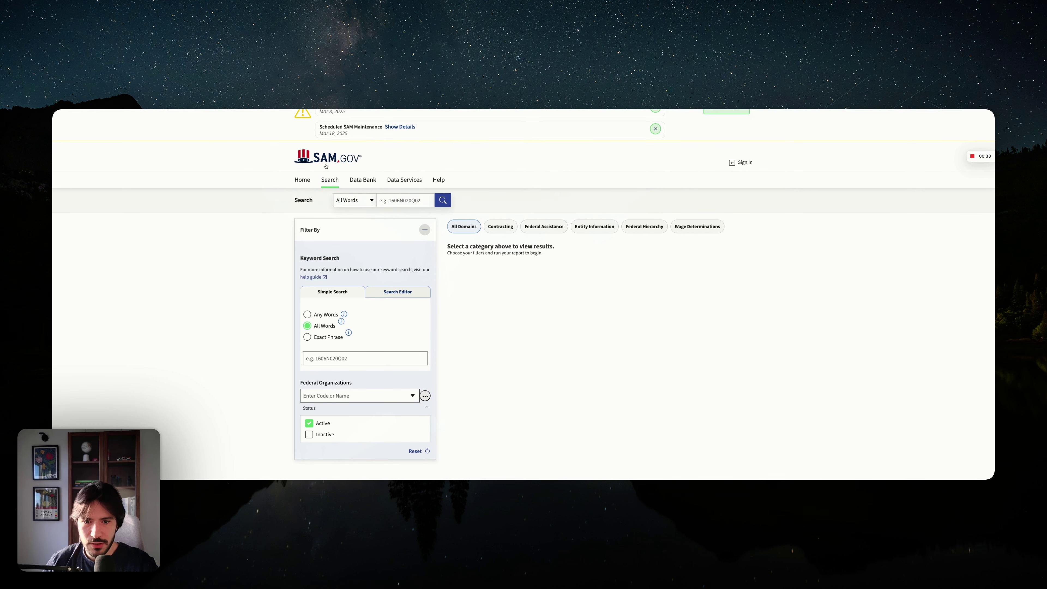
click(299, 184)
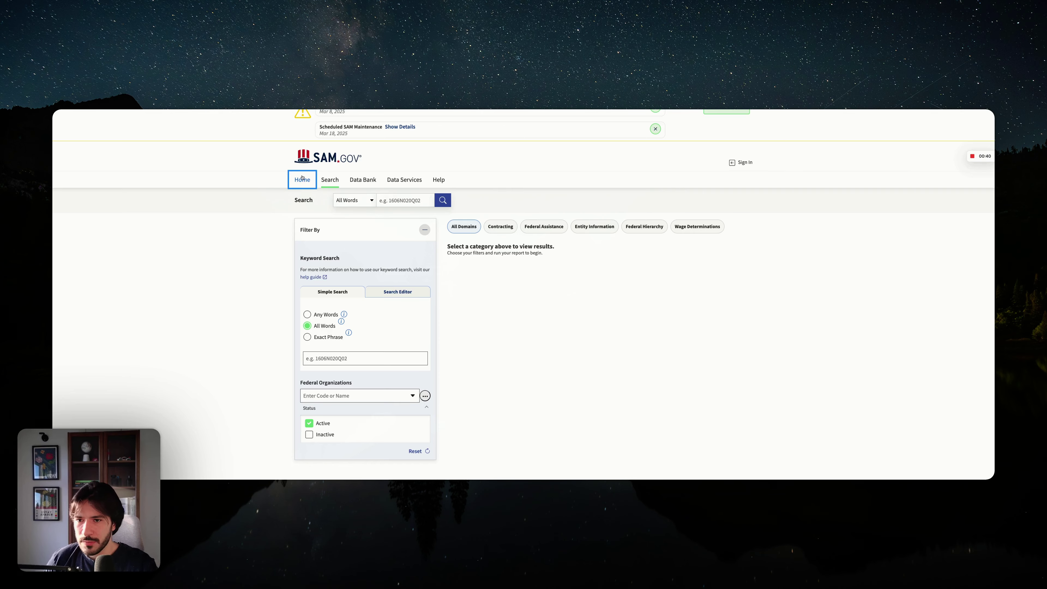
click(329, 187)
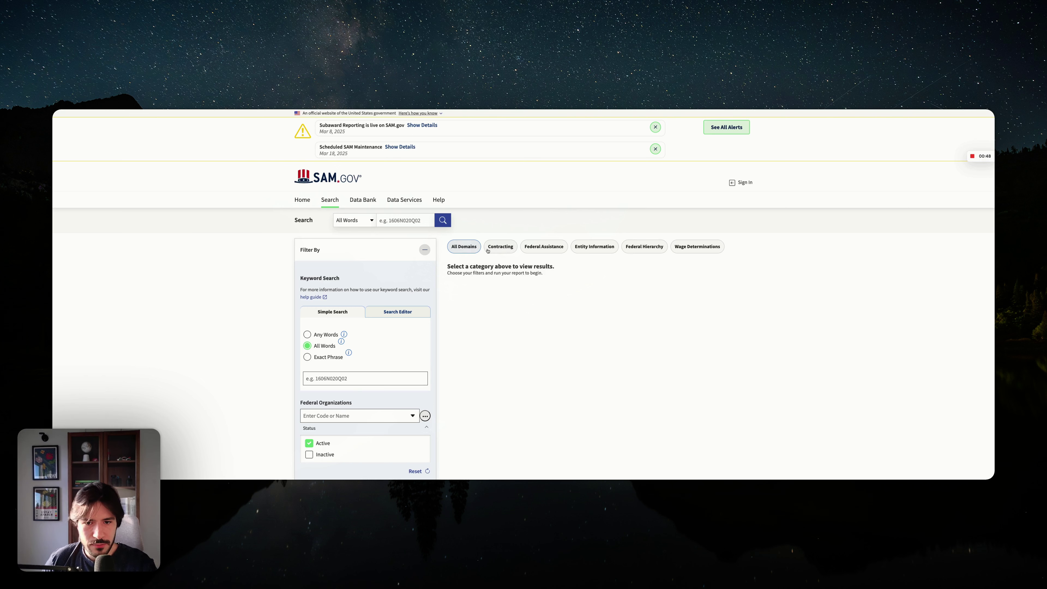
click(497, 248)
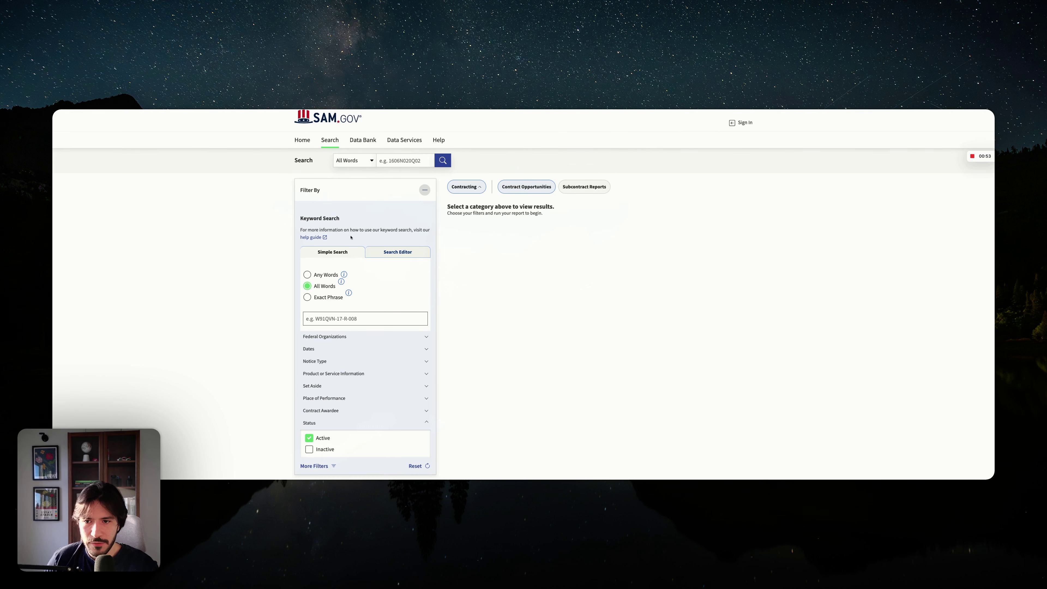
Search the contract opportunities for the keyword "welding" with the simple keyword search
scroll(354, 231, down, 1)
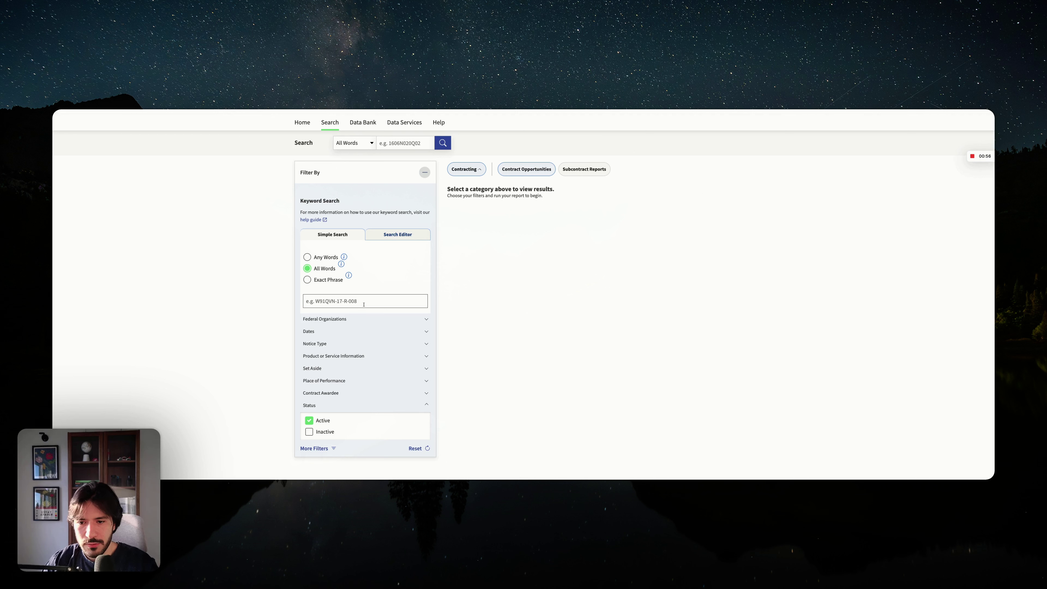
click(363, 305)
text(welk)
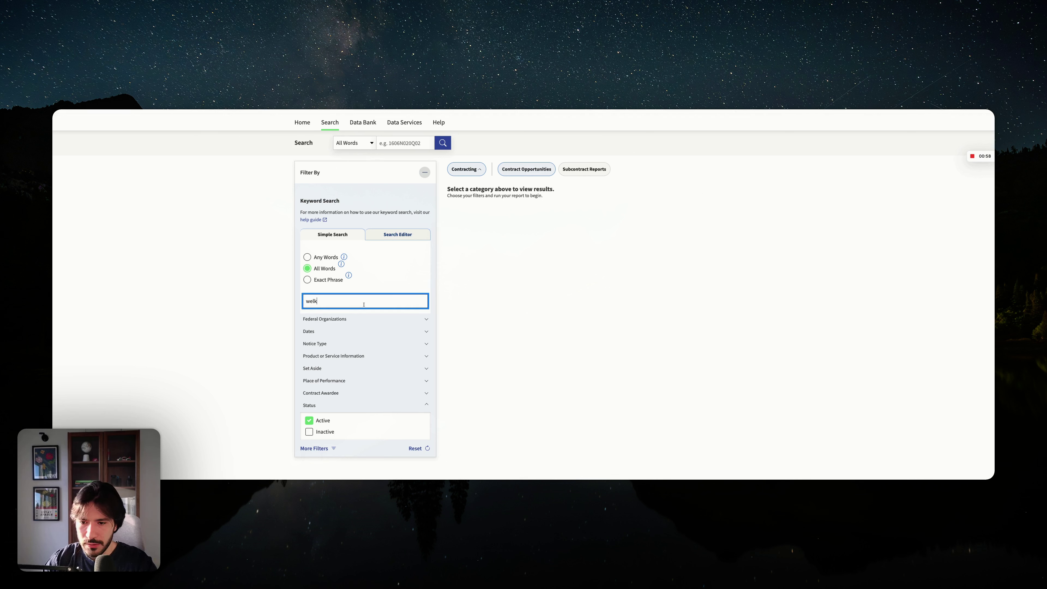
text(ding)
key(Return)
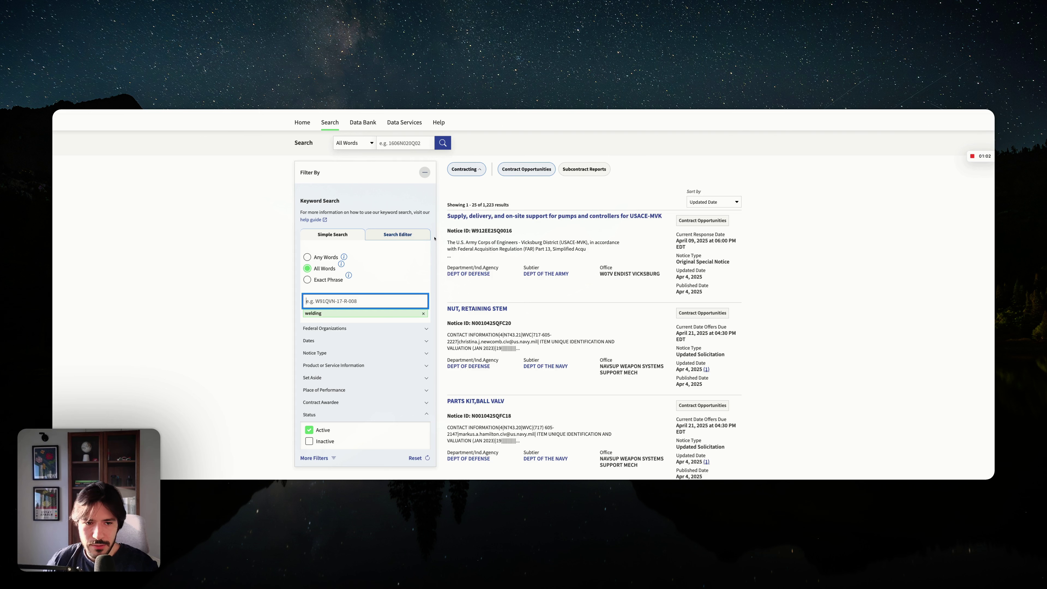
Open the notice on pumps and controllers for USACE-MVK and highlight its original response date
scroll(359, 272, down, 2)
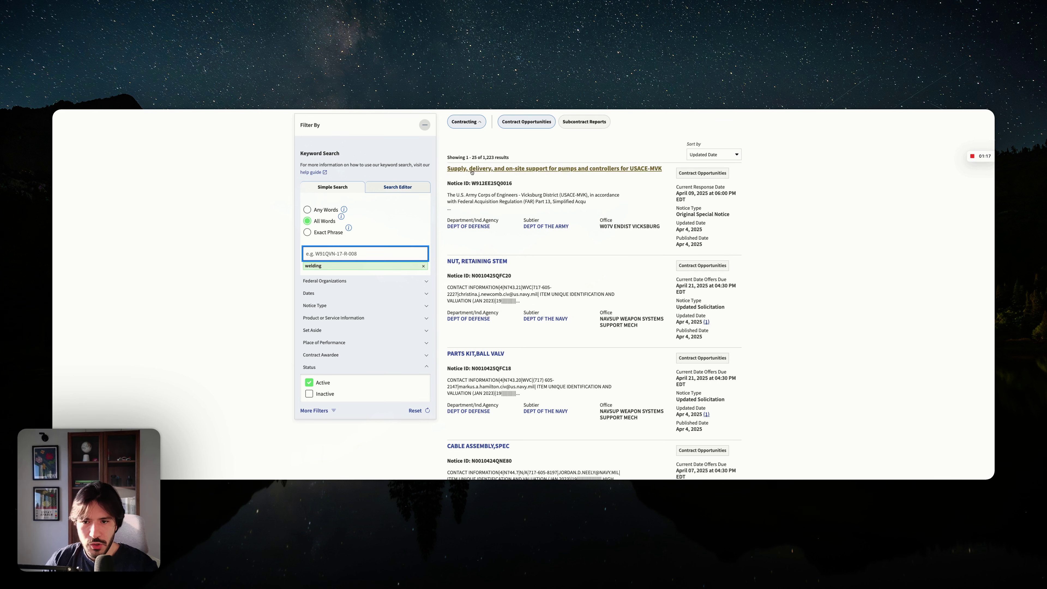
click(472, 170)
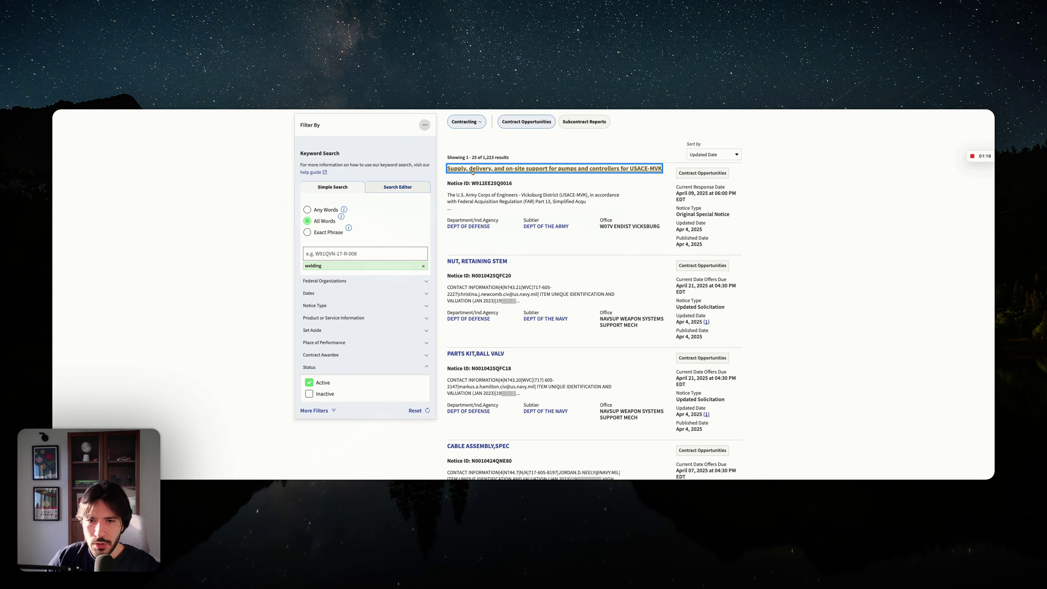
scroll(478, 274, down, 3)
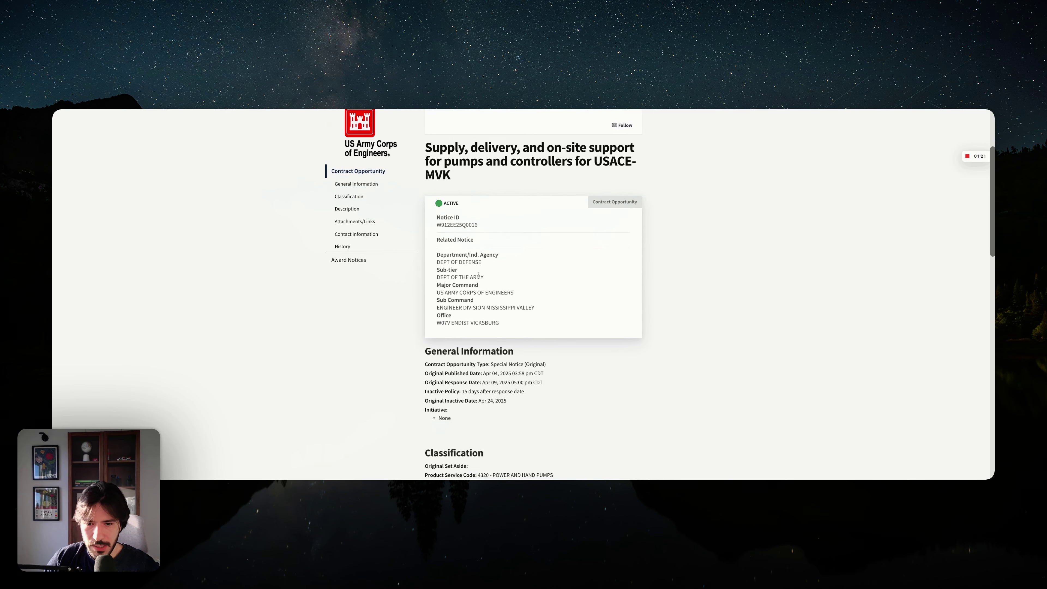
scroll(478, 273, down, 2)
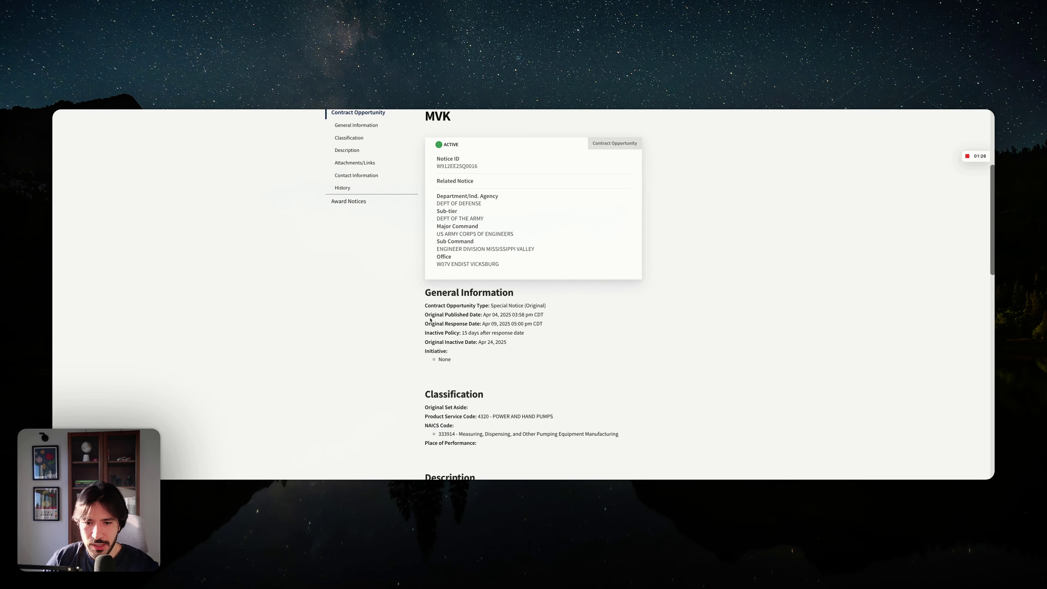
triple_click(472, 326)
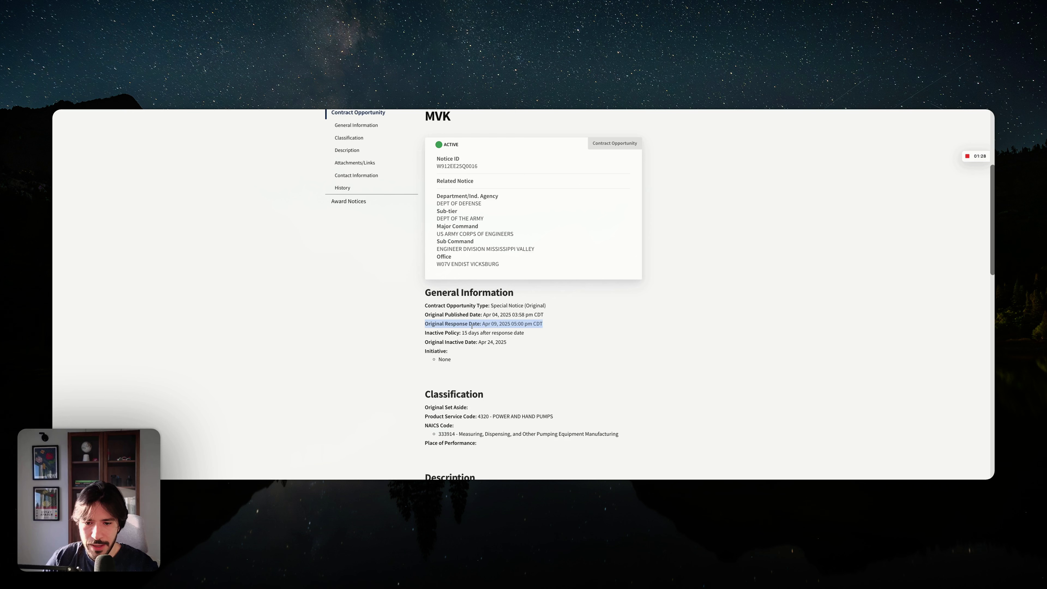
Review the notice's classification, description, attachments and contact information, and return to the search results
scroll(472, 326, down, 5)
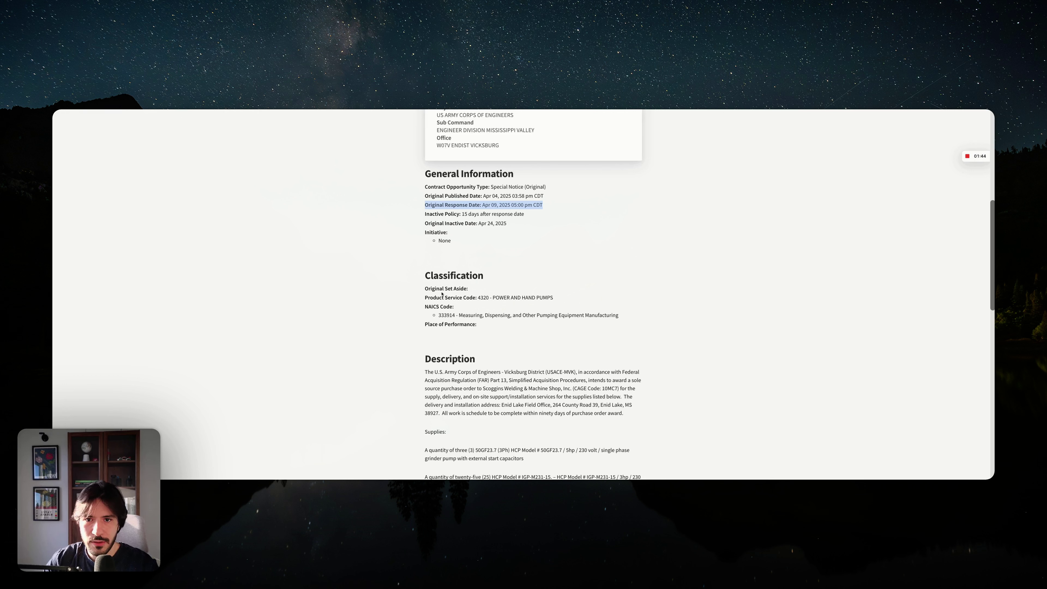
scroll(449, 289, down, 5)
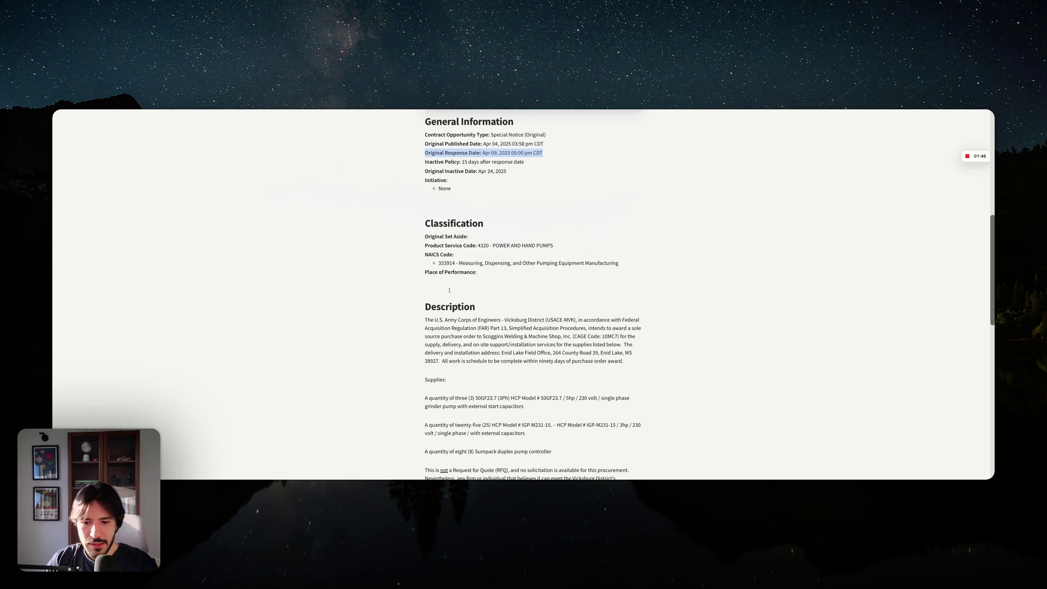
scroll(449, 290, down, 1)
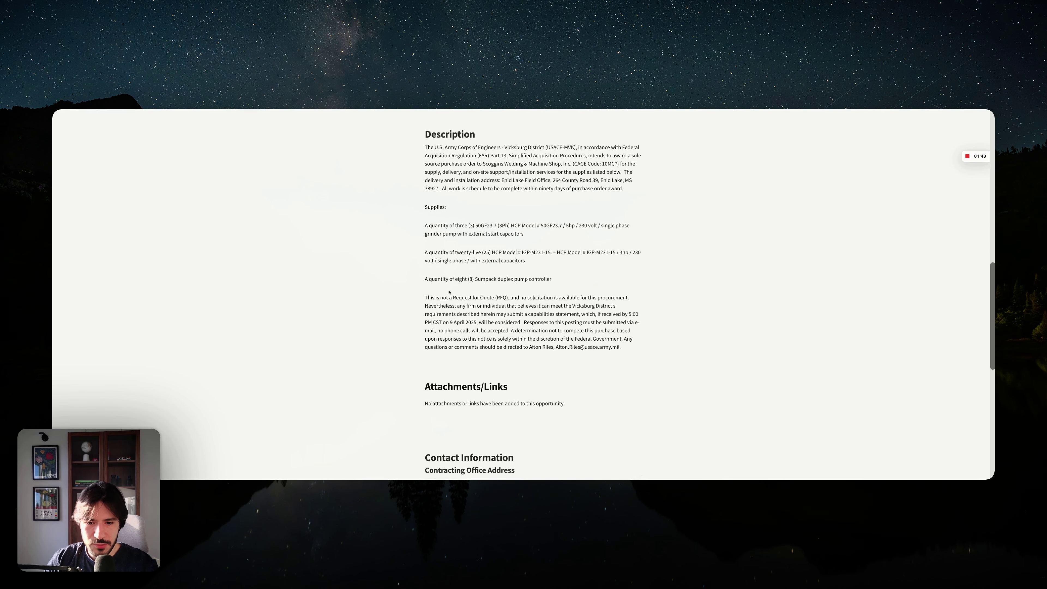
scroll(449, 291, up, 1)
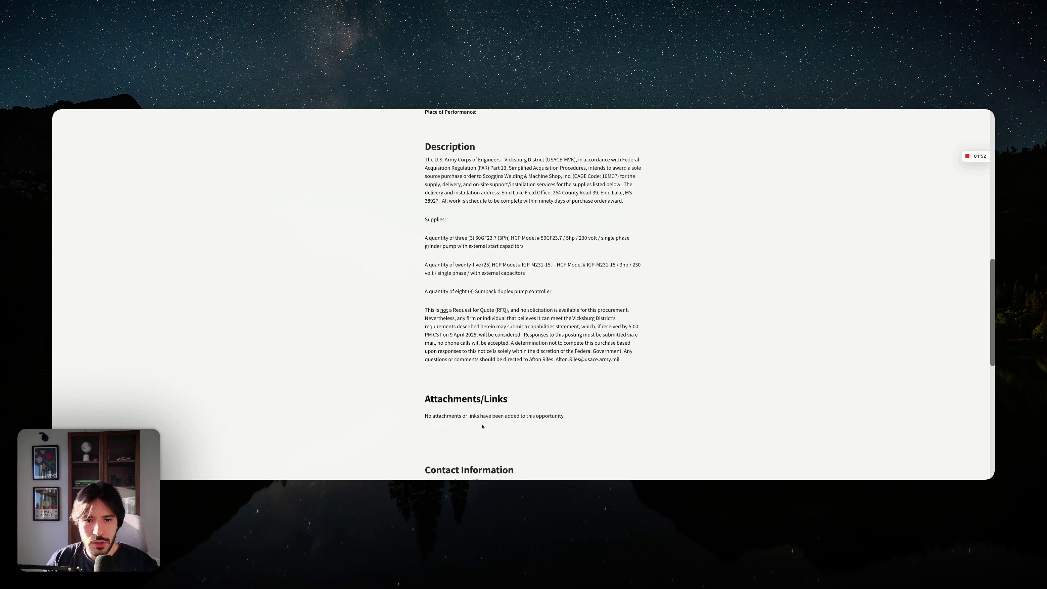
scroll(485, 420, down, 3)
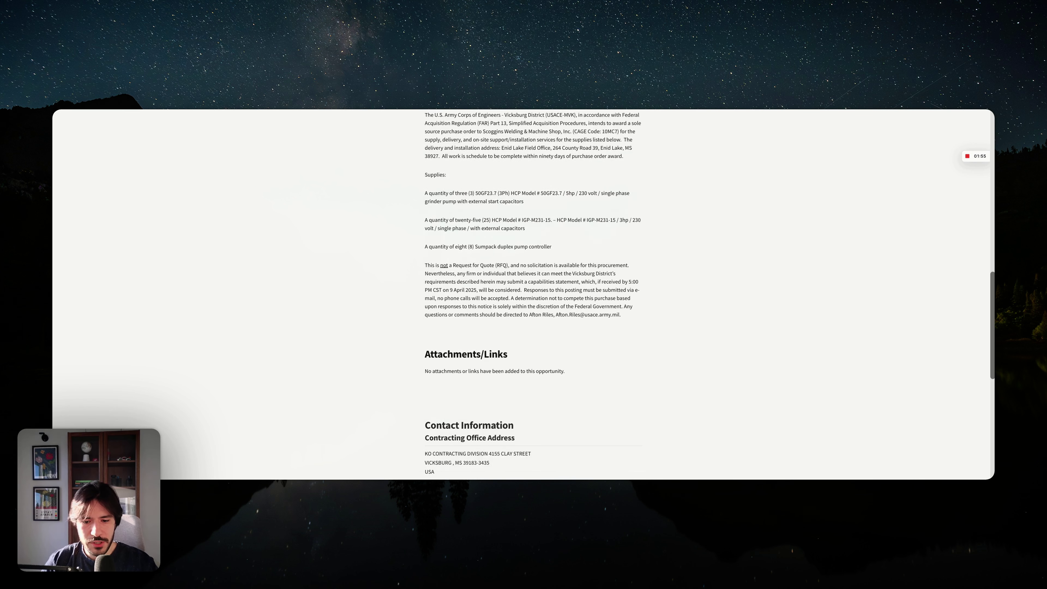
scroll(466, 383, down, 1)
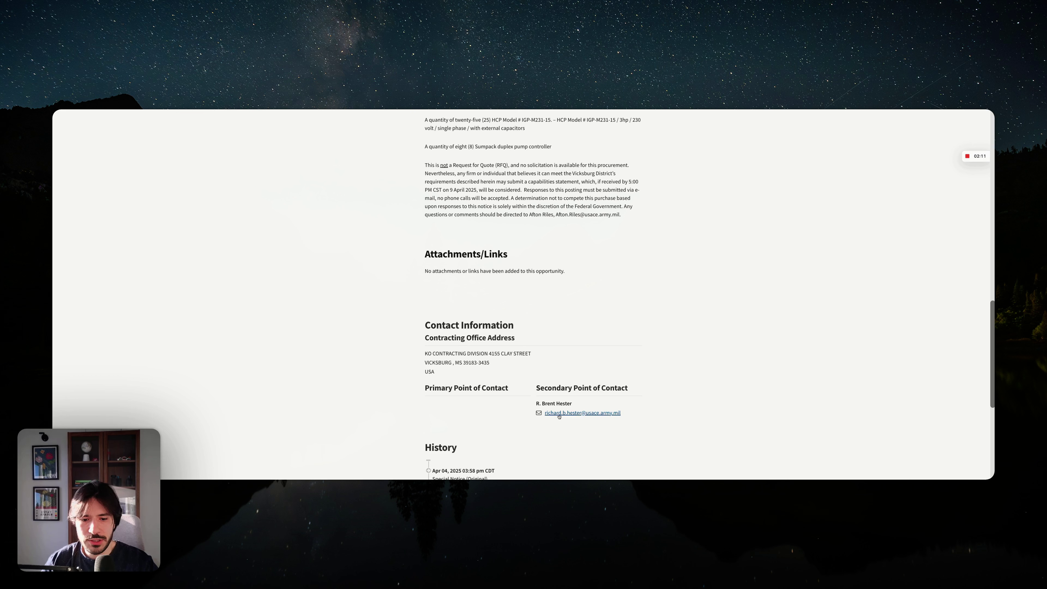
scroll(485, 418, down, 2)
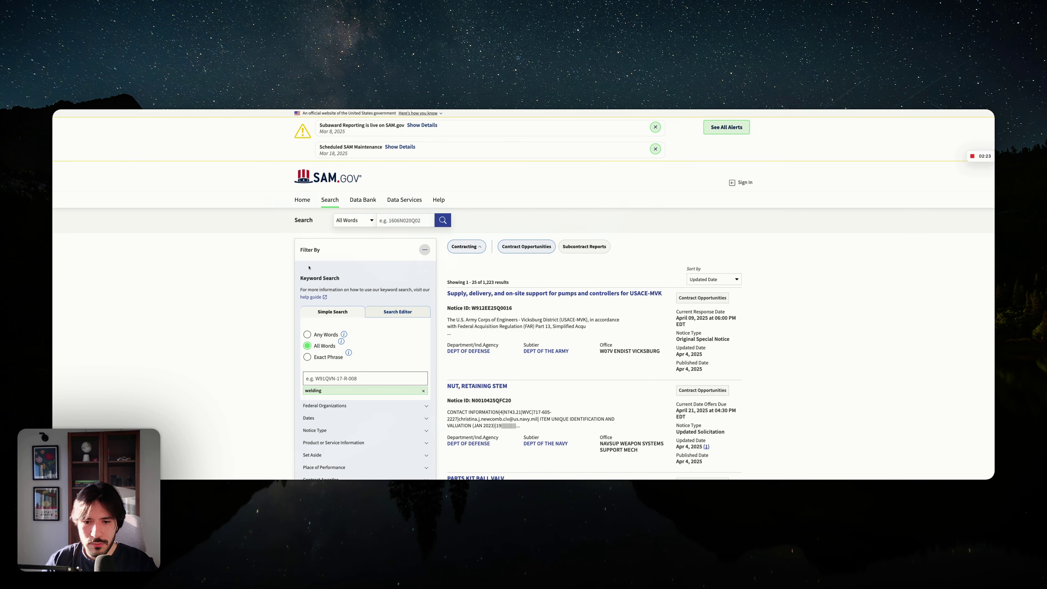
Look over the welding results, expand the Dates filter and view the Response/Date Offers Due choices
scroll(308, 268, down, 3)
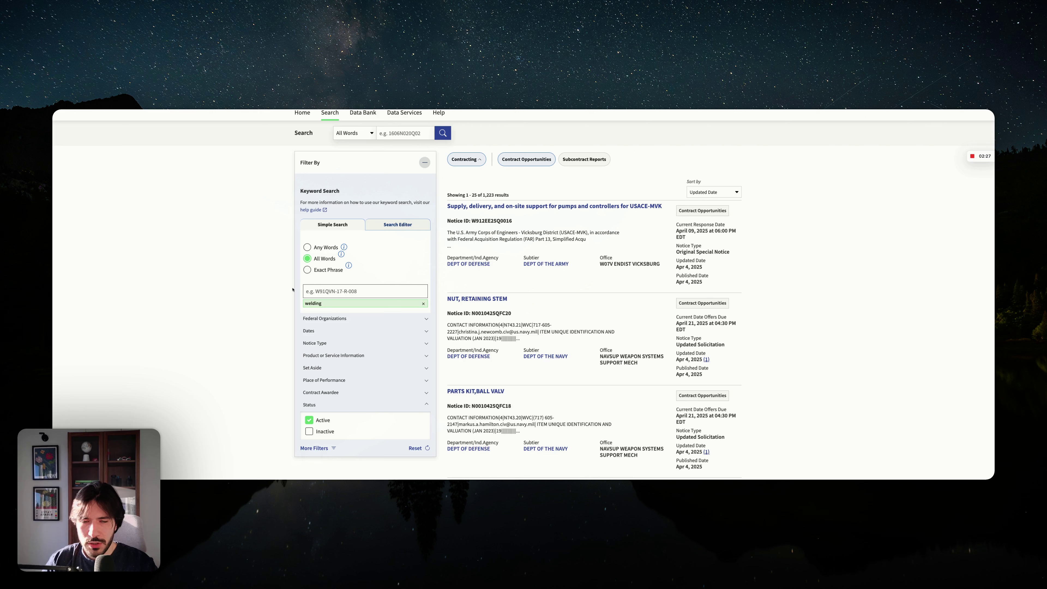
scroll(294, 291, down, 1)
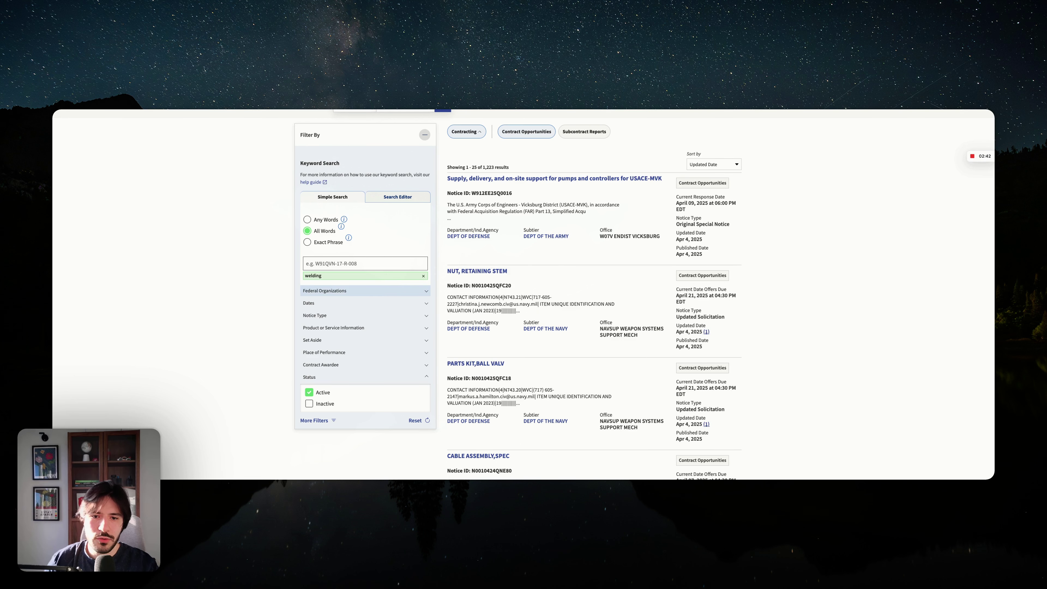
scroll(518, 293, down, 3)
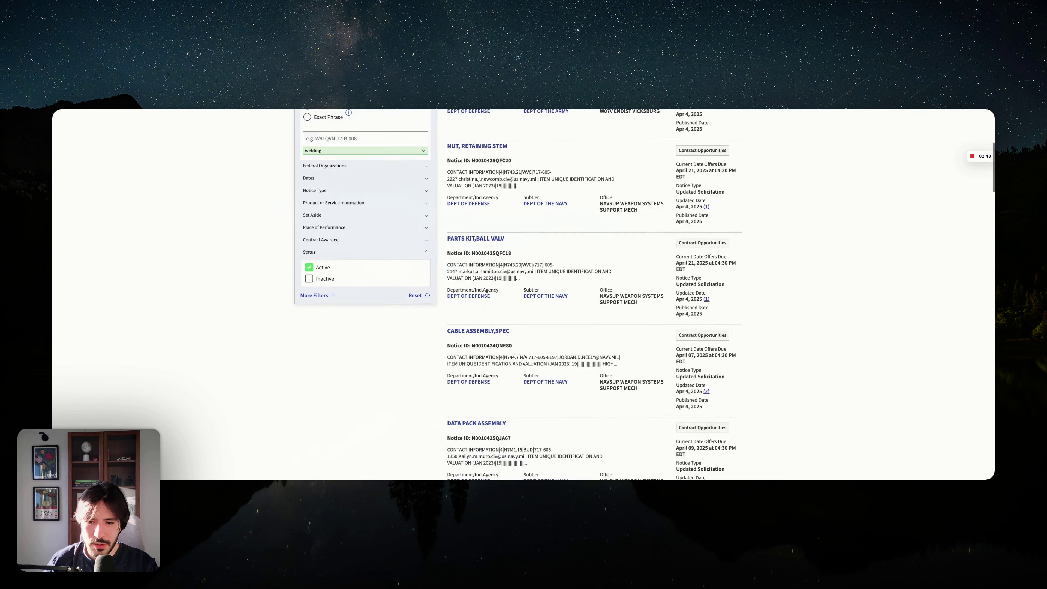
scroll(369, 304, up, 4)
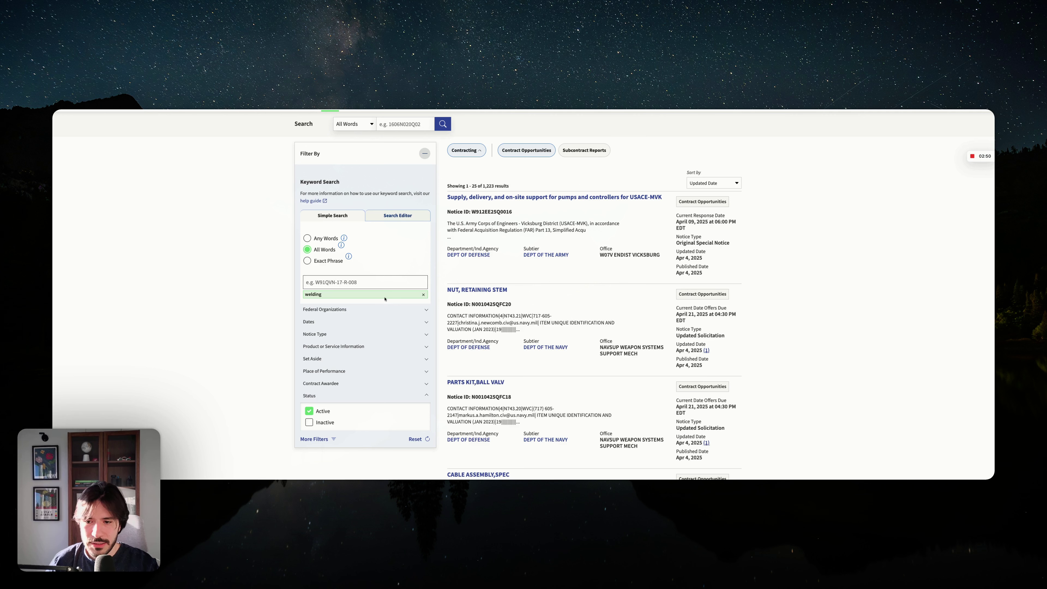
scroll(338, 303, down, 1)
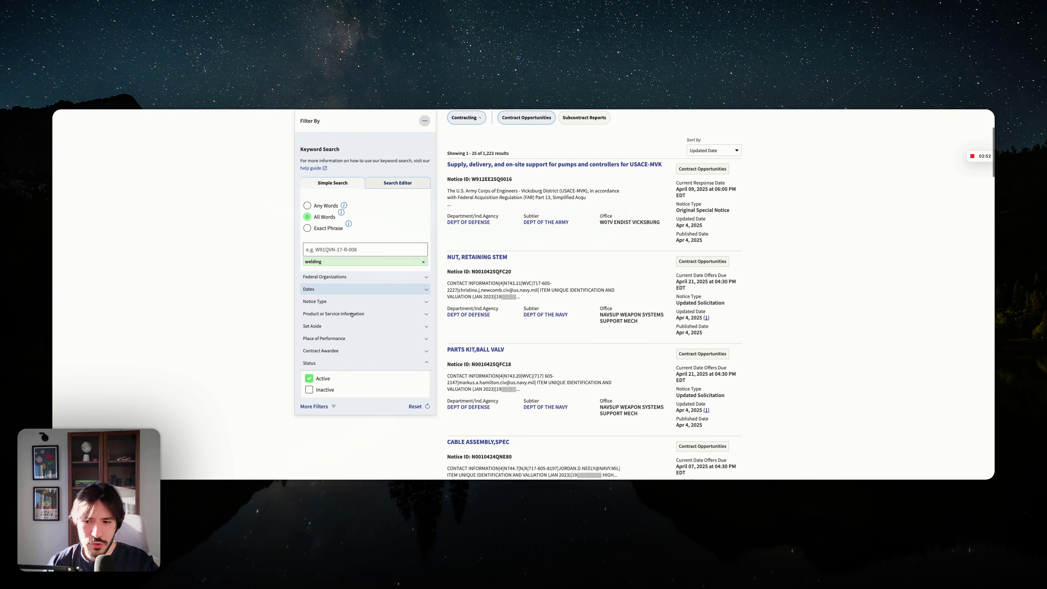
click(326, 289)
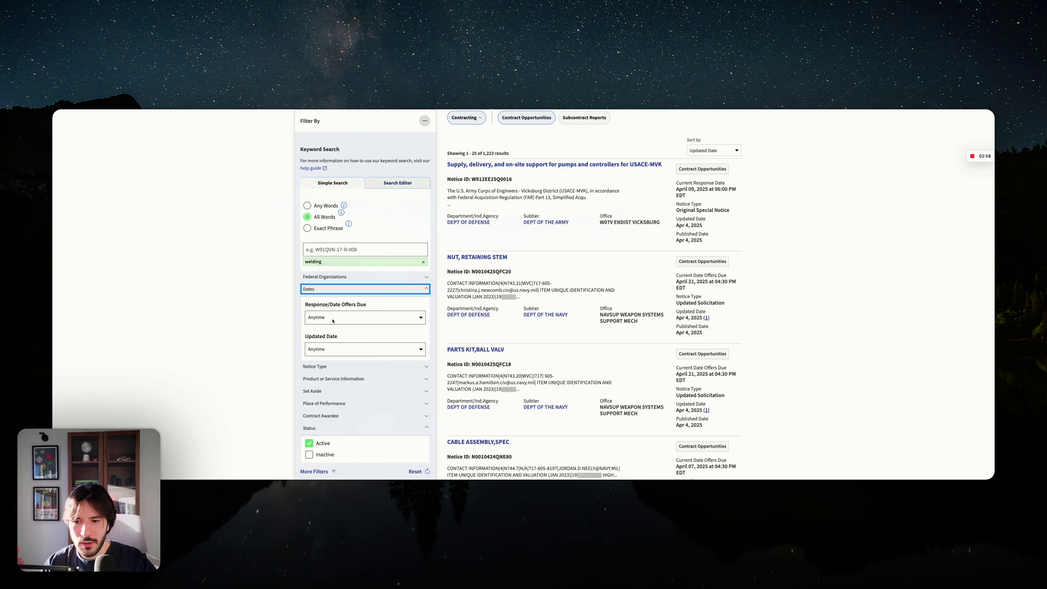
click(333, 318)
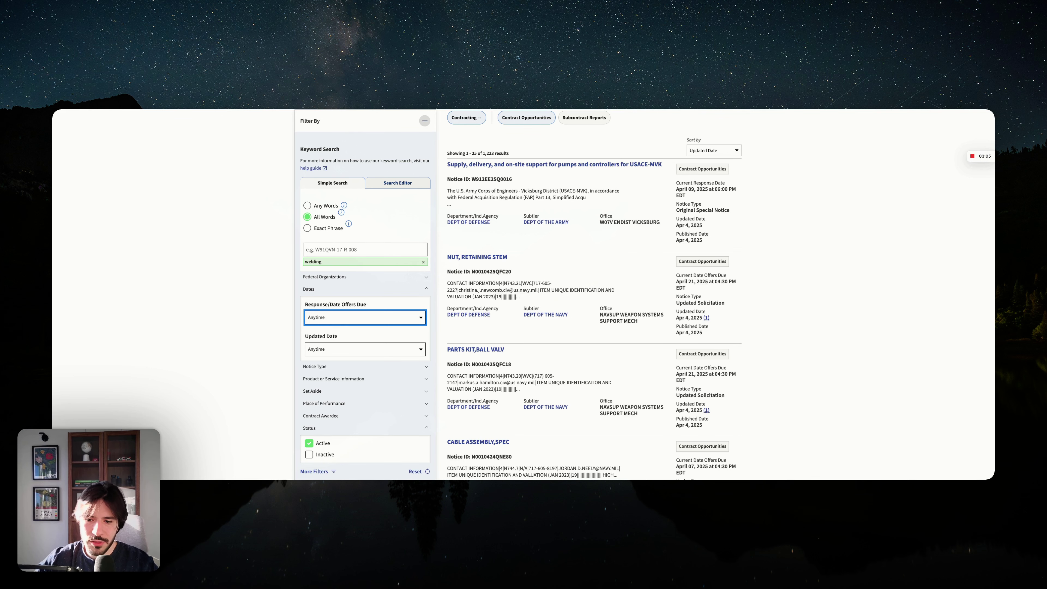
Filter the results by the notice types Sources Sought, Presolicitation, Solicitation and Combined Synopsis/Solicitation
scroll(281, 344, down, 2)
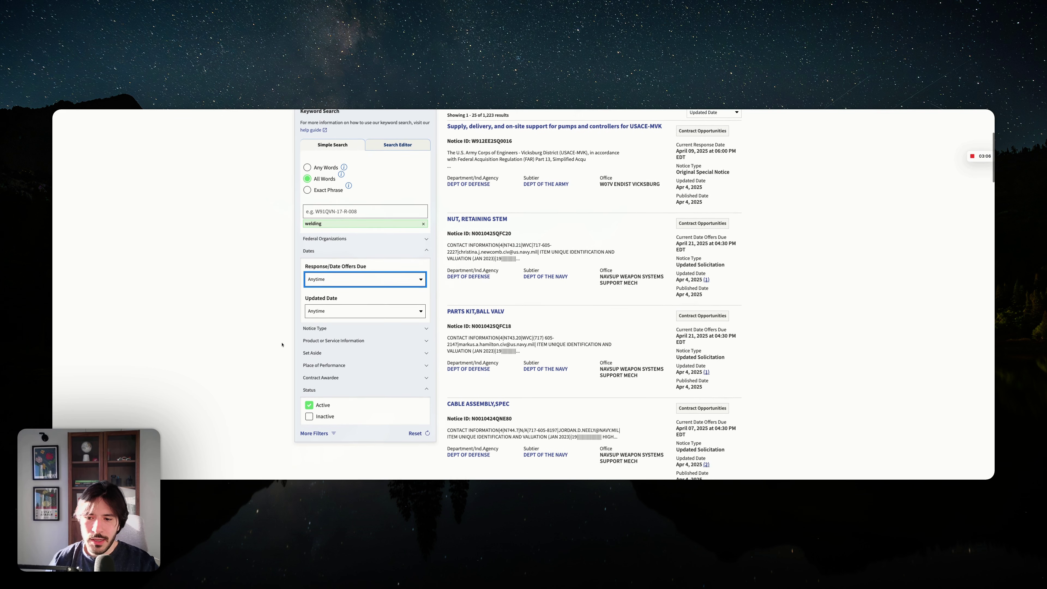
click(291, 328)
scroll(292, 328, down, 2)
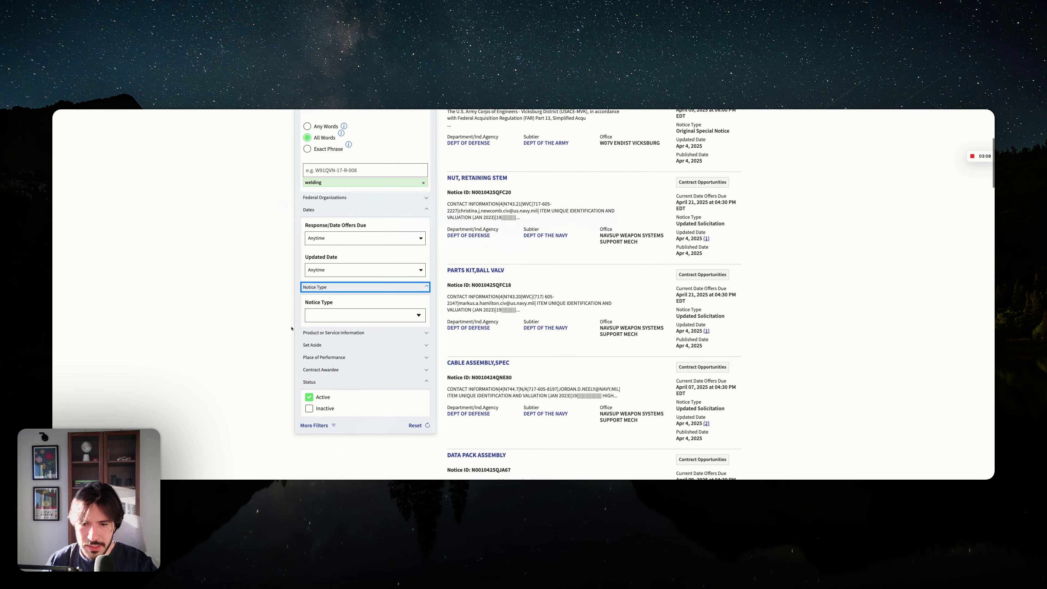
click(419, 299)
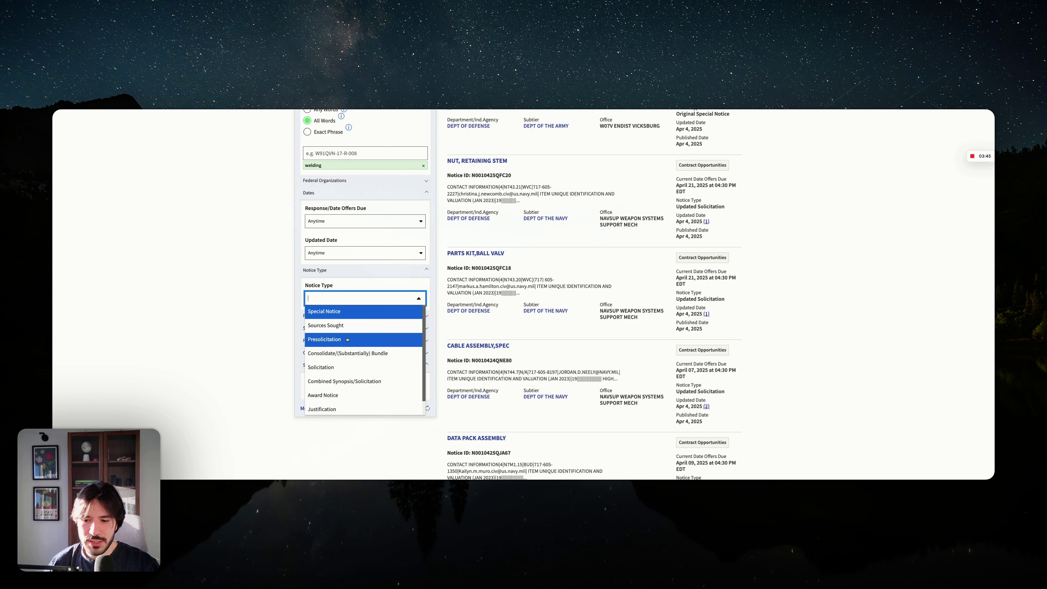
scroll(348, 339, down, 2)
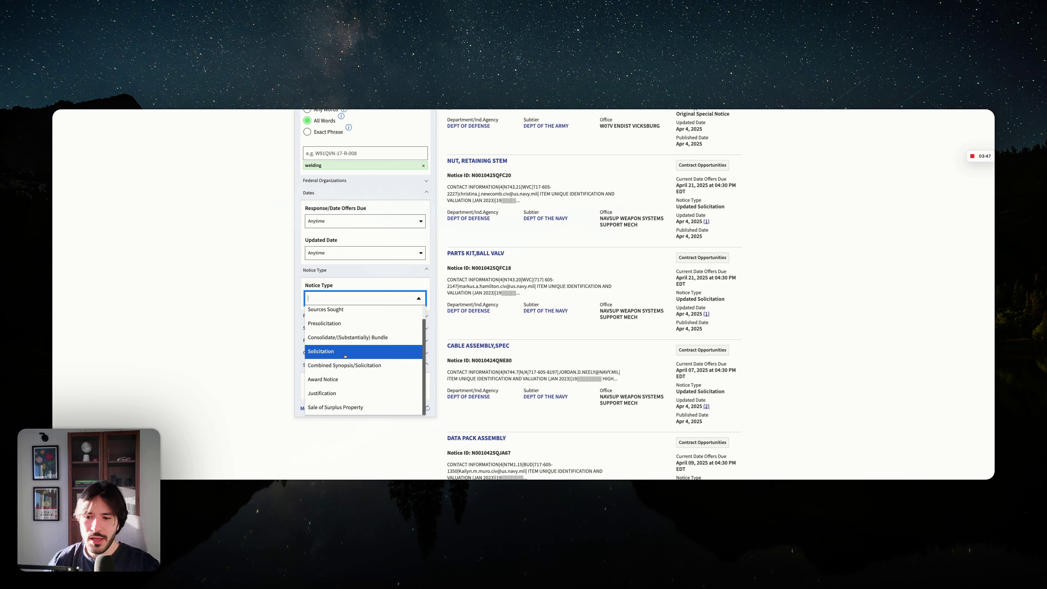
scroll(344, 355, up, 2)
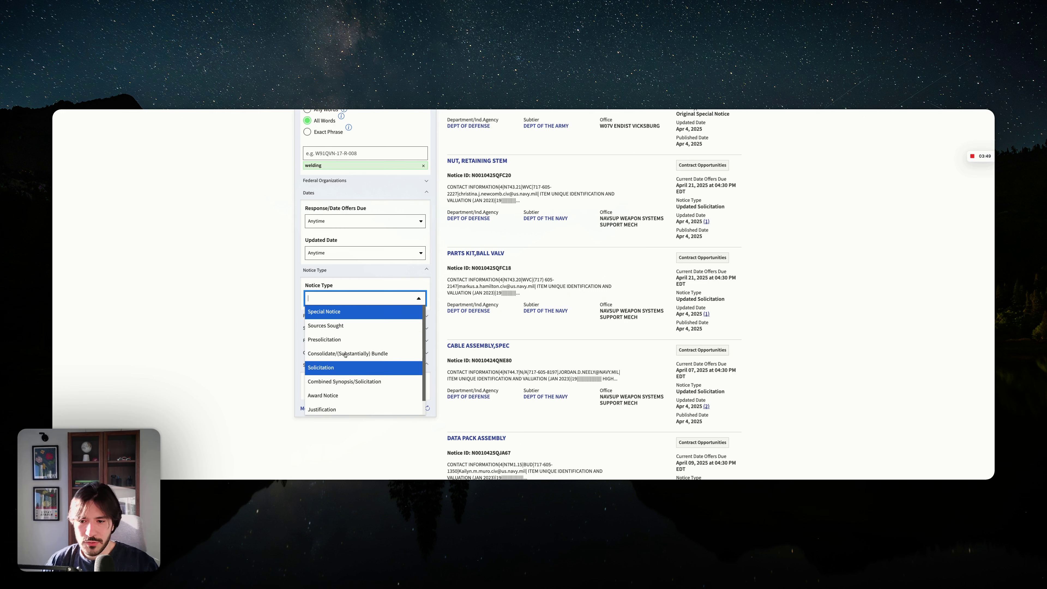
click(346, 325)
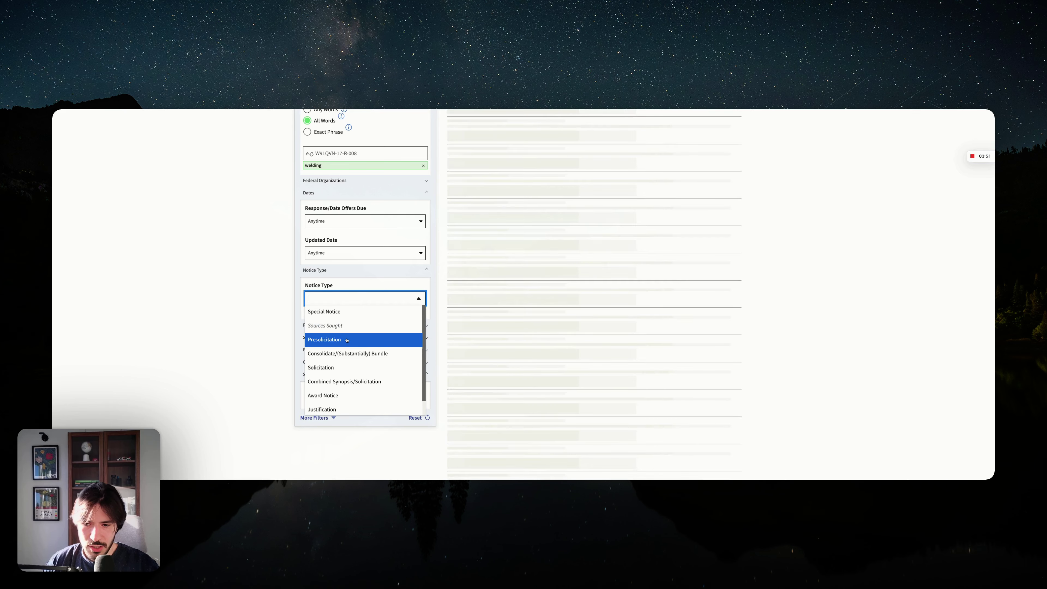
click(350, 339)
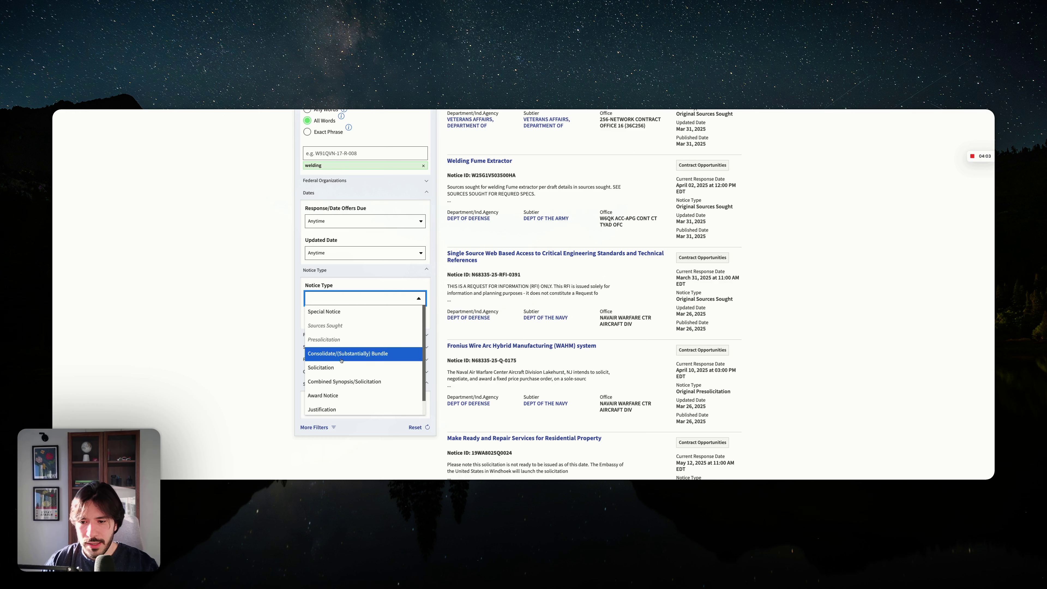
click(342, 366)
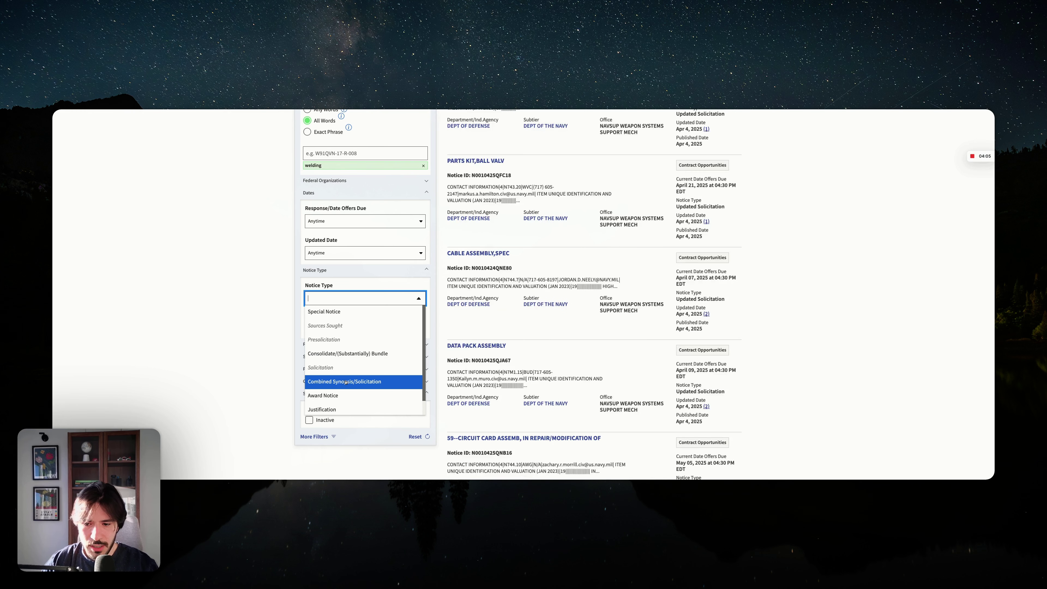
click(343, 381)
scroll(345, 382, down, 1)
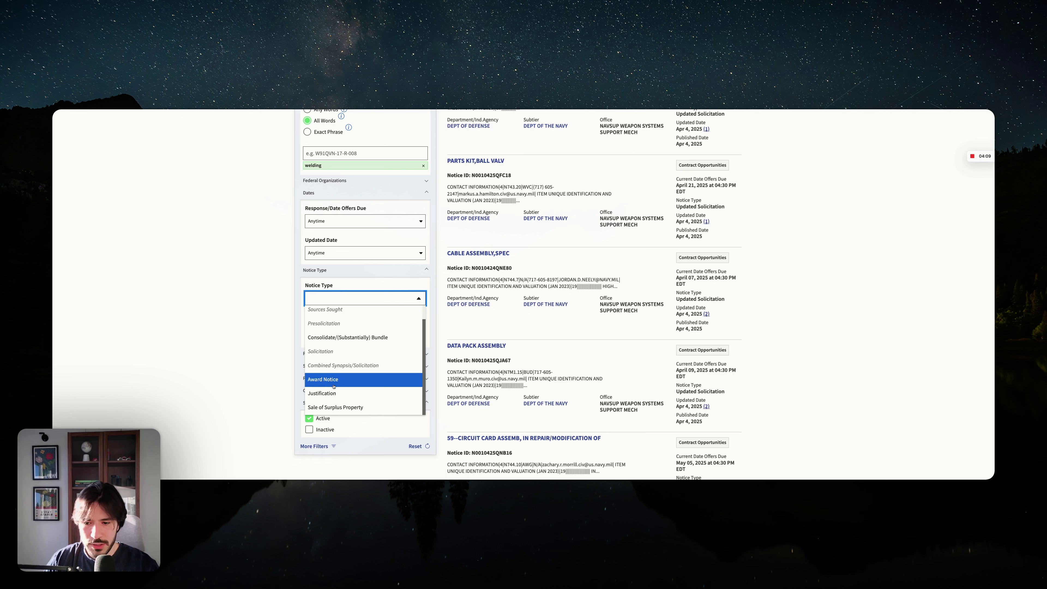
Close the notice type choices and expand the Product or Service Information filter
scroll(360, 397, up, 1)
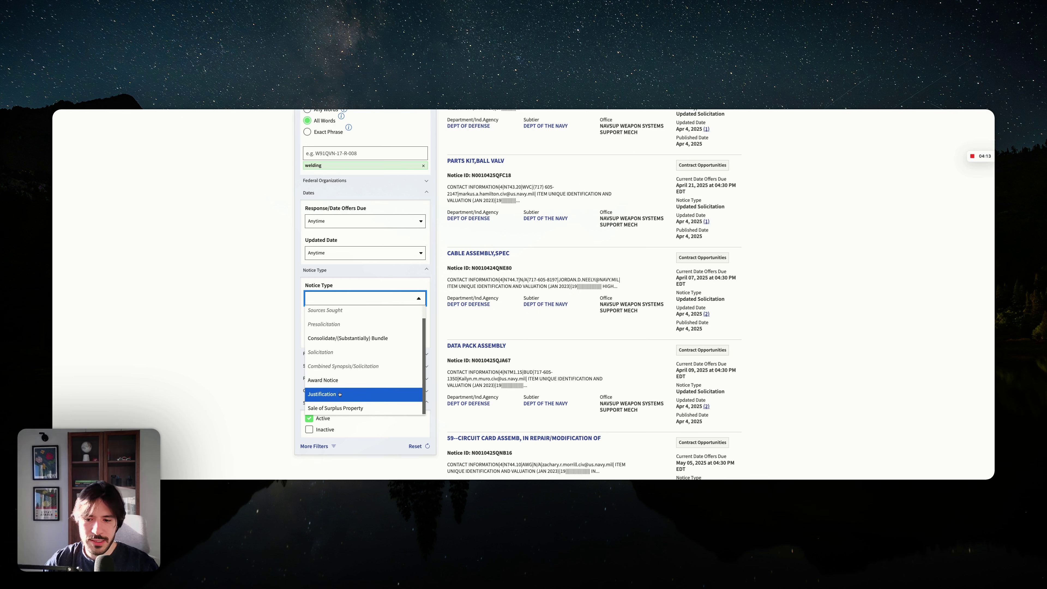
click(411, 293)
scroll(285, 300, down, 1)
click(329, 322)
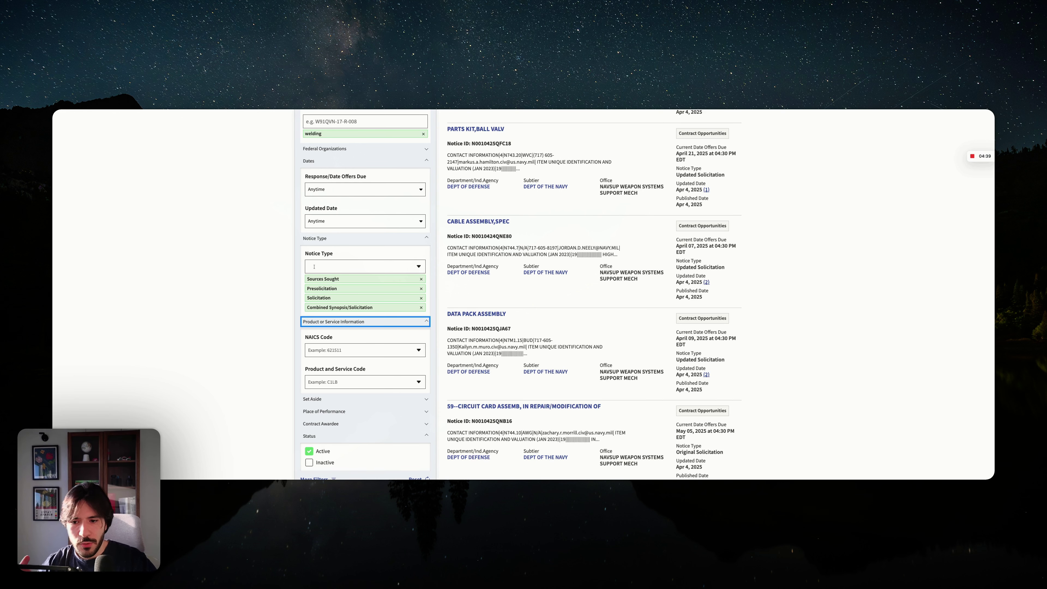
Consult the common NAICS codes for welding in the presentation and filter the search by NAICS code 332313 - Plate Work Manufacturing
scroll(316, 268, down, 2)
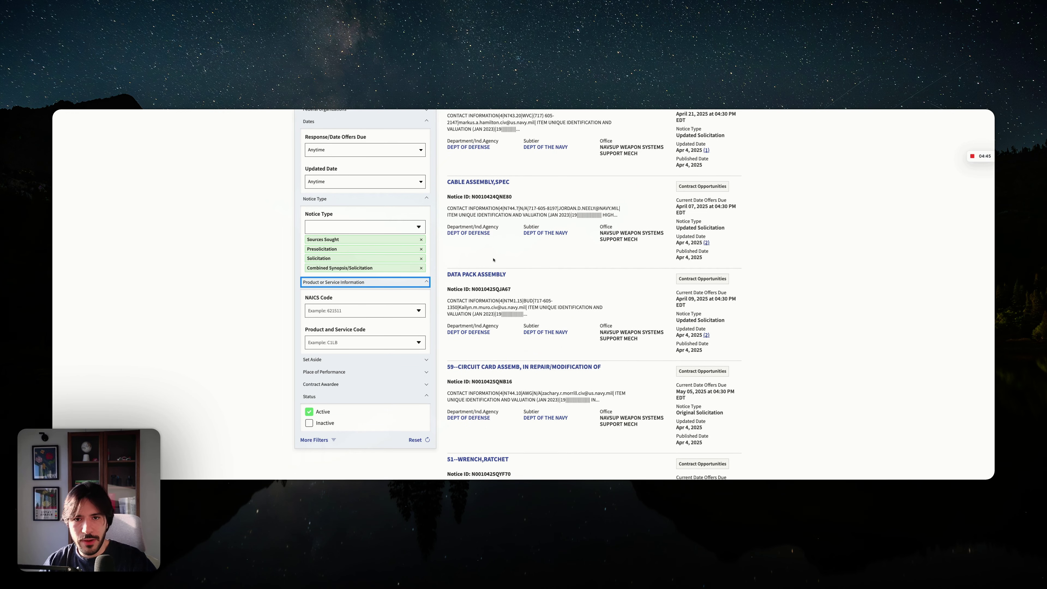
scroll(493, 259, up, 5)
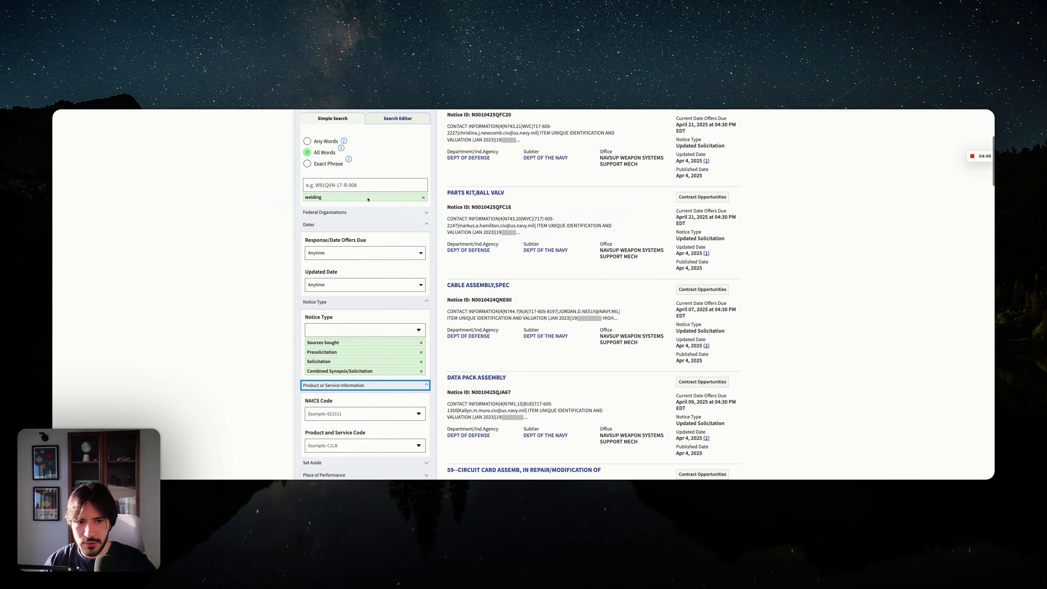
scroll(334, 260, down, 6)
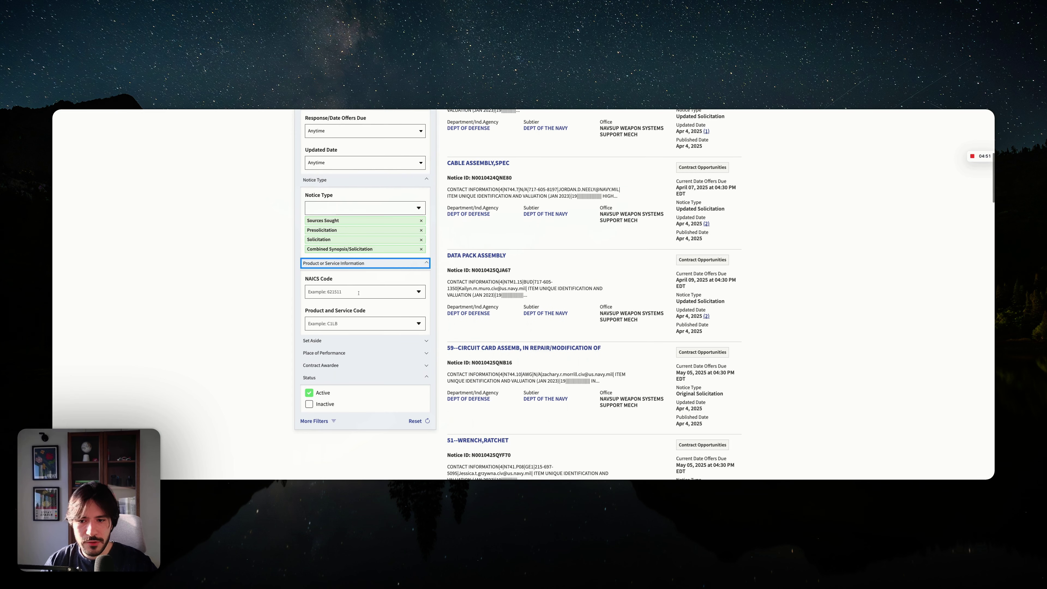
click(206, 84)
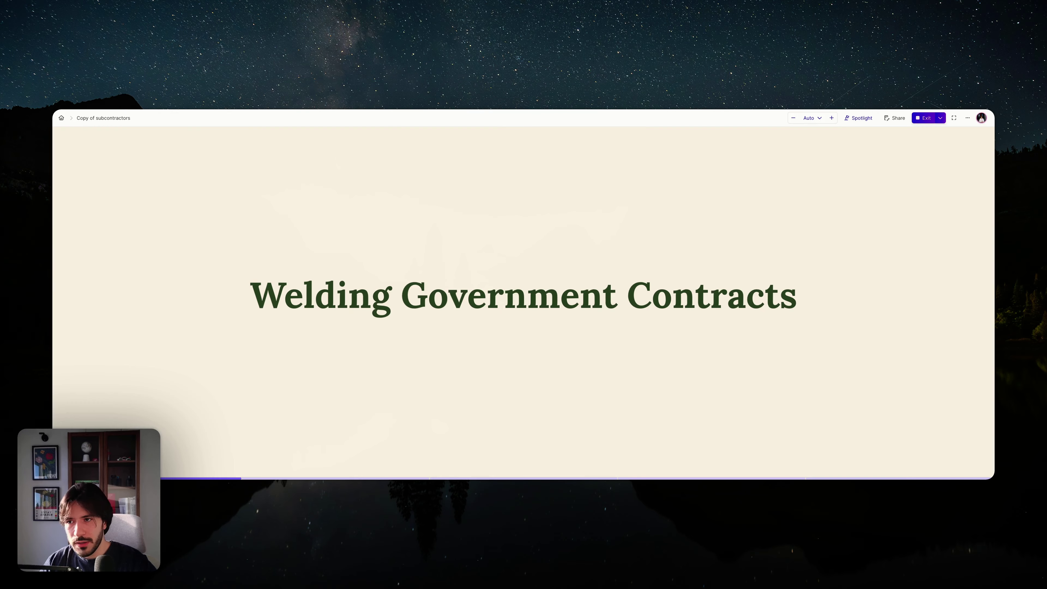
key(Right)
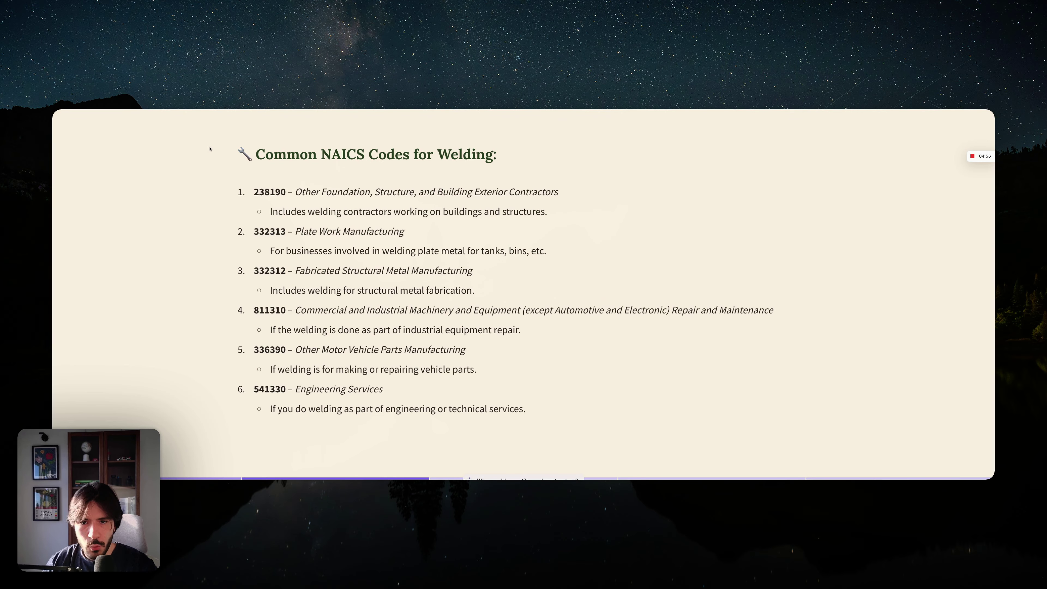
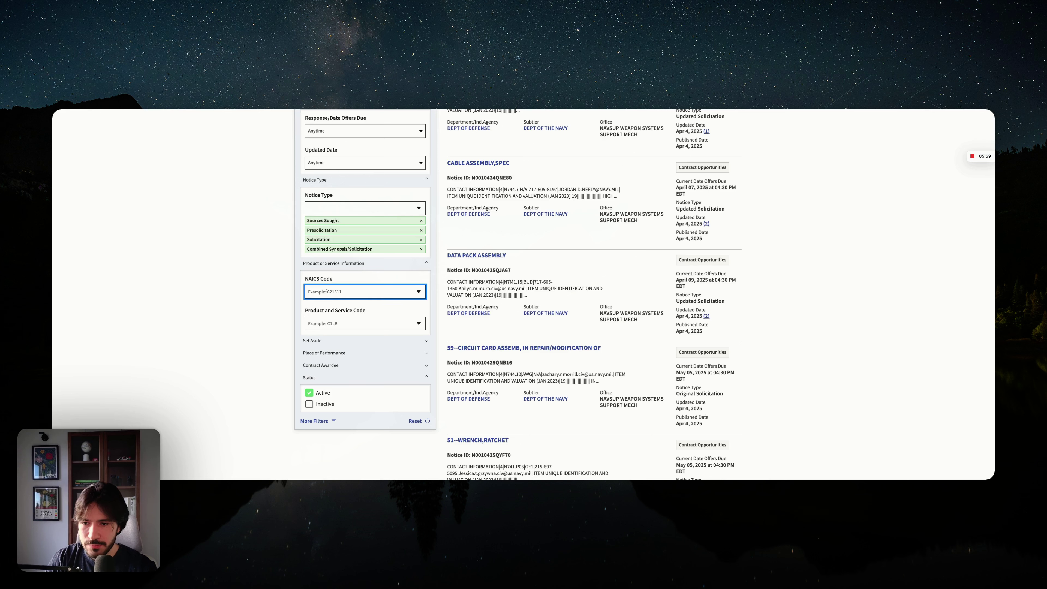
text(332313)
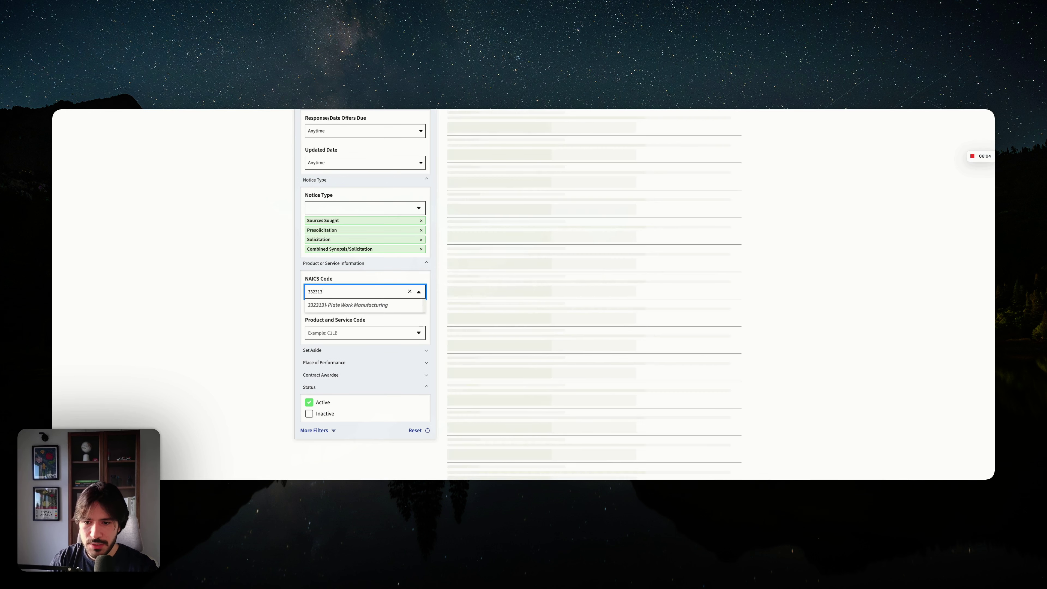
Remove the keyword "welding" from the search, keeping the notice type and NAICS filters
scroll(283, 300, up, 10)
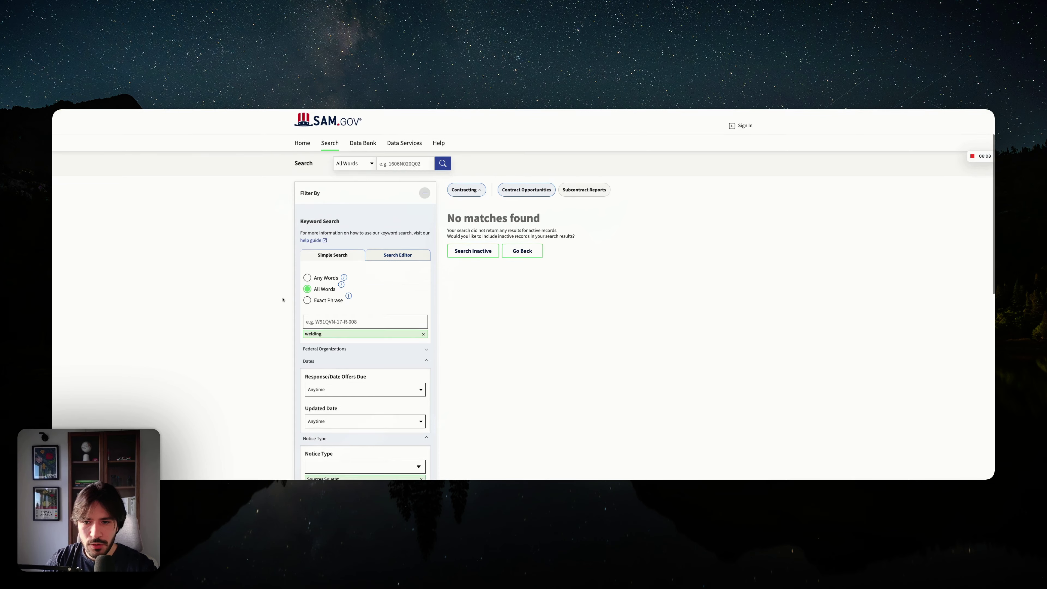
scroll(283, 300, down, 3)
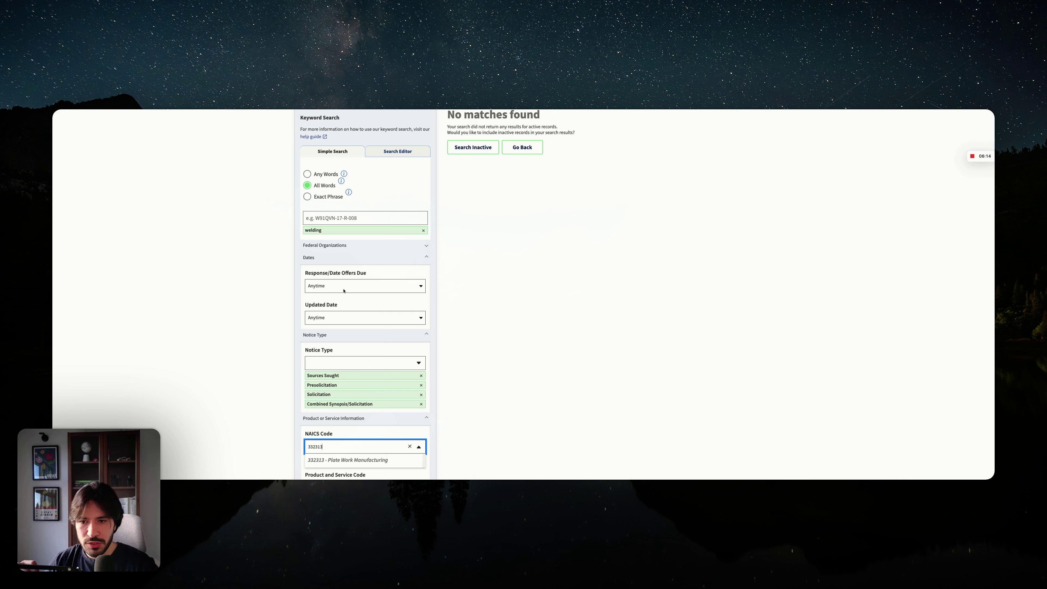
scroll(334, 371, down, 1)
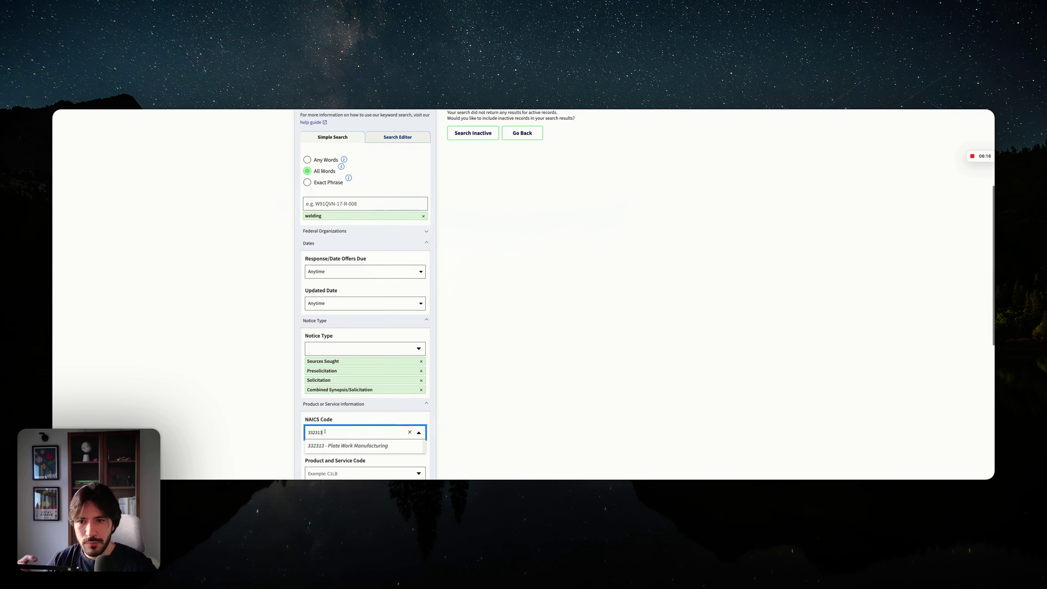
scroll(338, 313, up, 3)
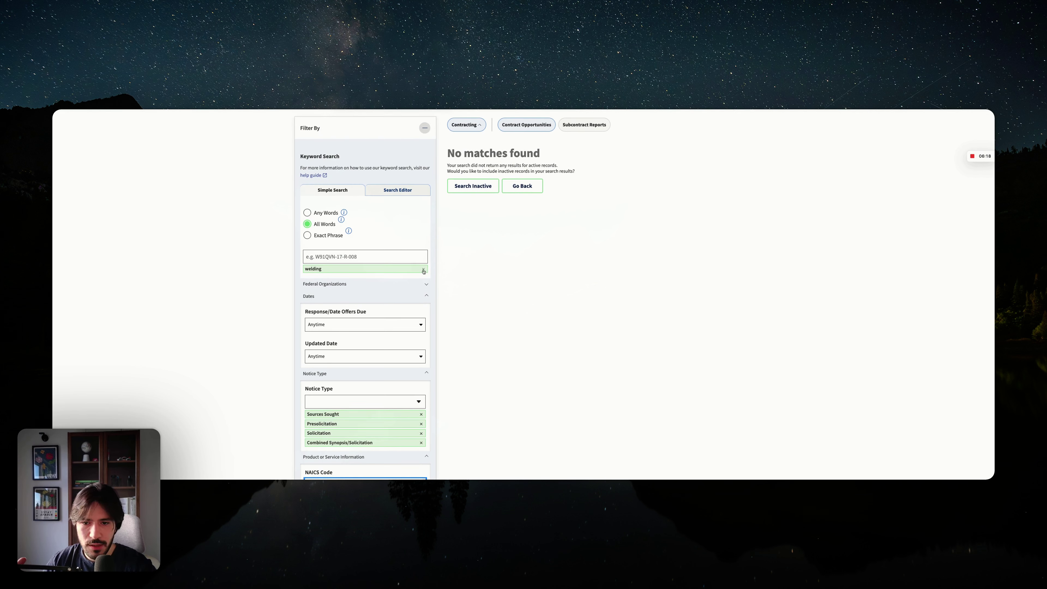
click(423, 270)
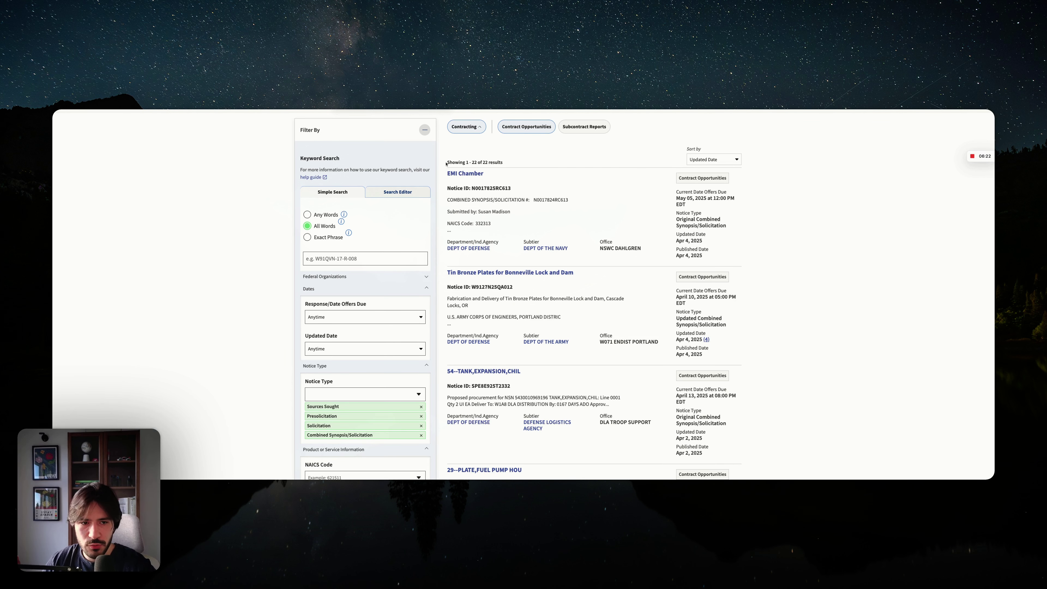
Expand the Set Aside filter and limit the results to Total Small Business Set-Aside (FAR 19.5)
scroll(461, 332, down, 1)
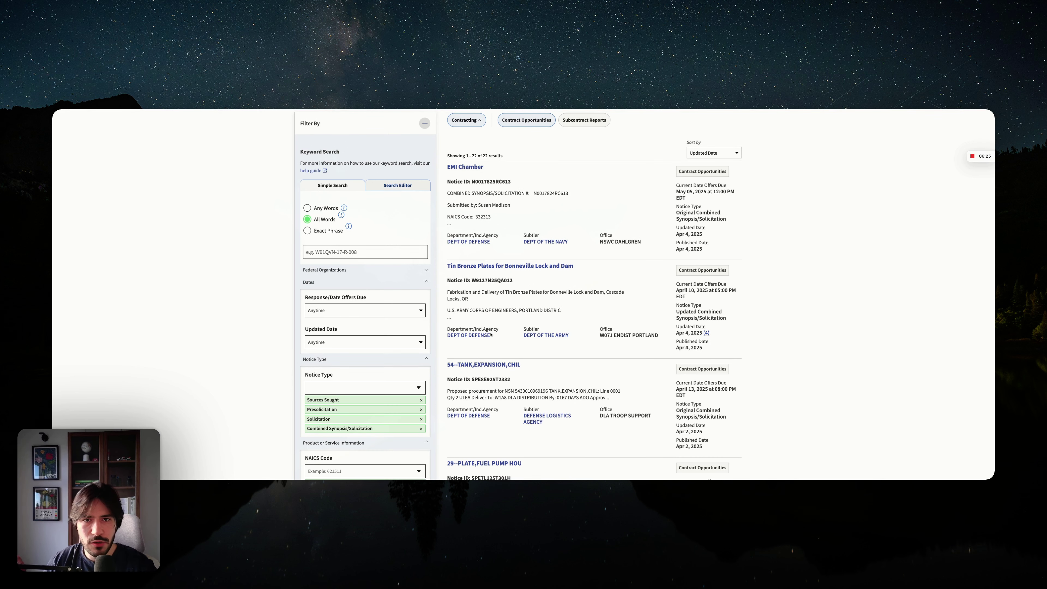
scroll(323, 248, down, 6)
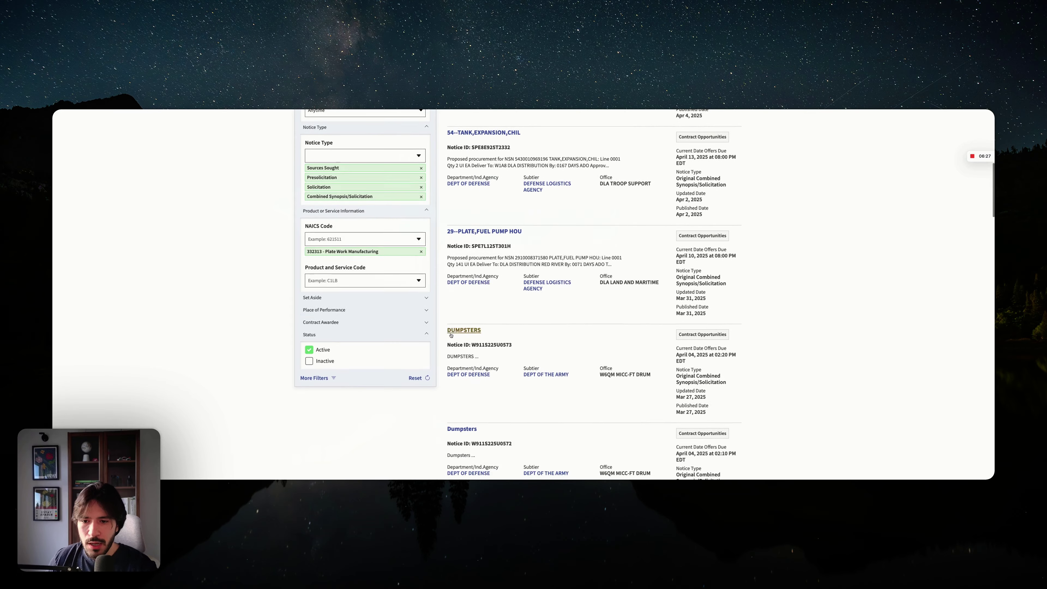
click(408, 275)
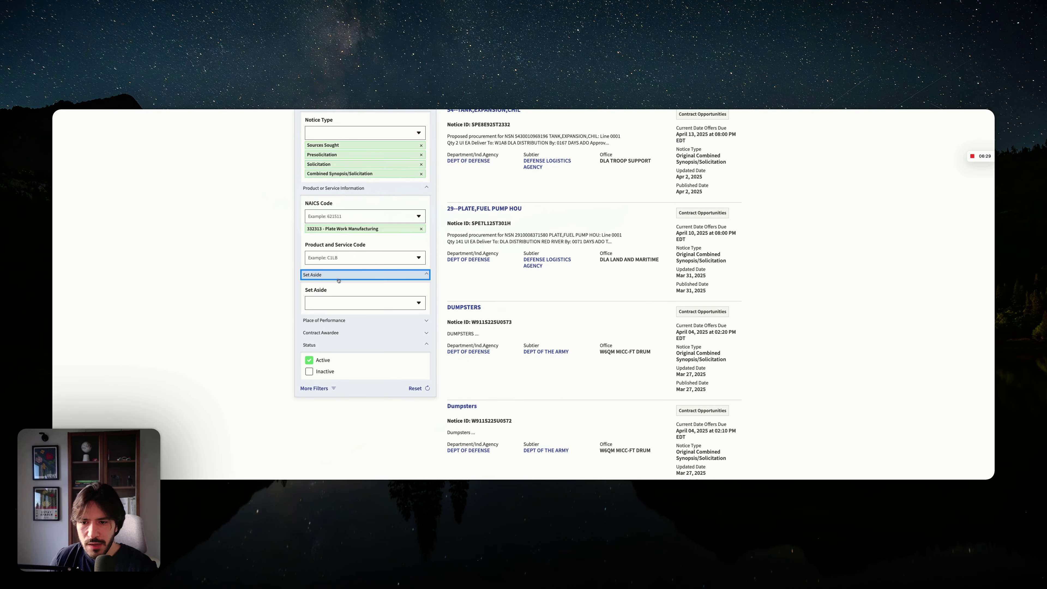
click(417, 307)
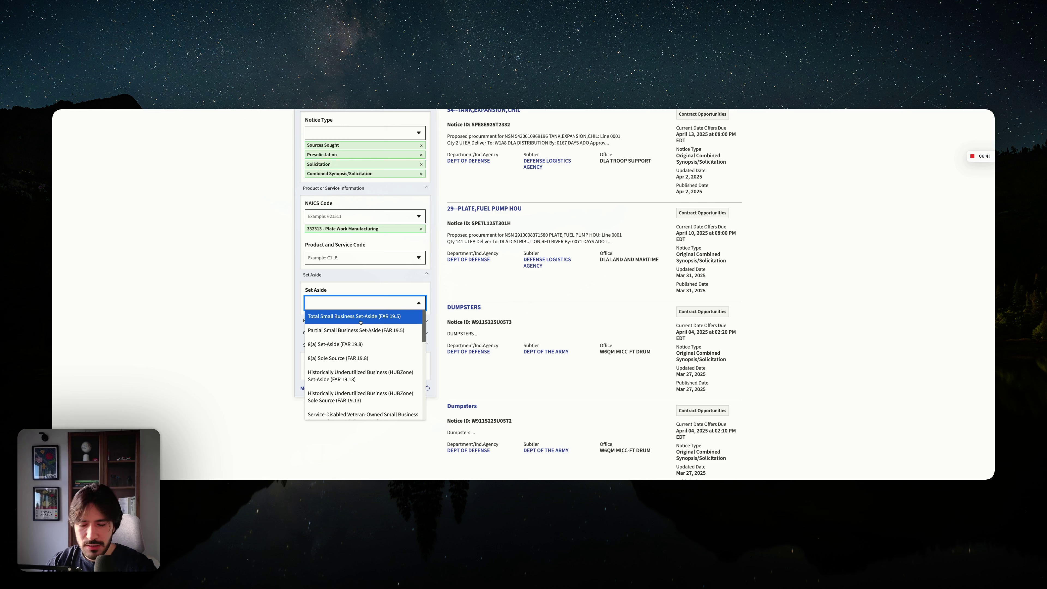
click(417, 304)
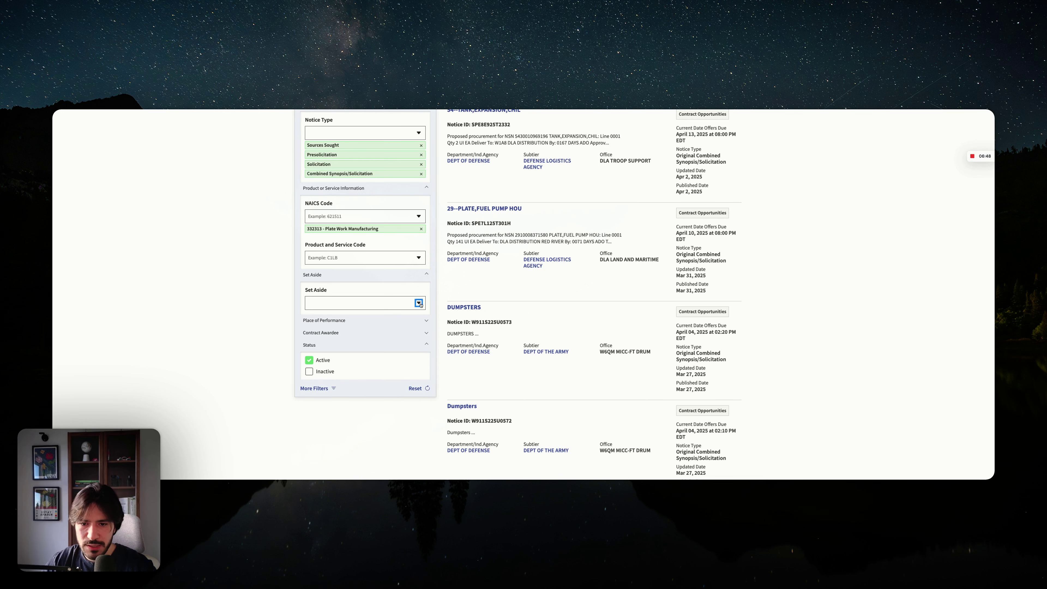
click(365, 303)
click(366, 316)
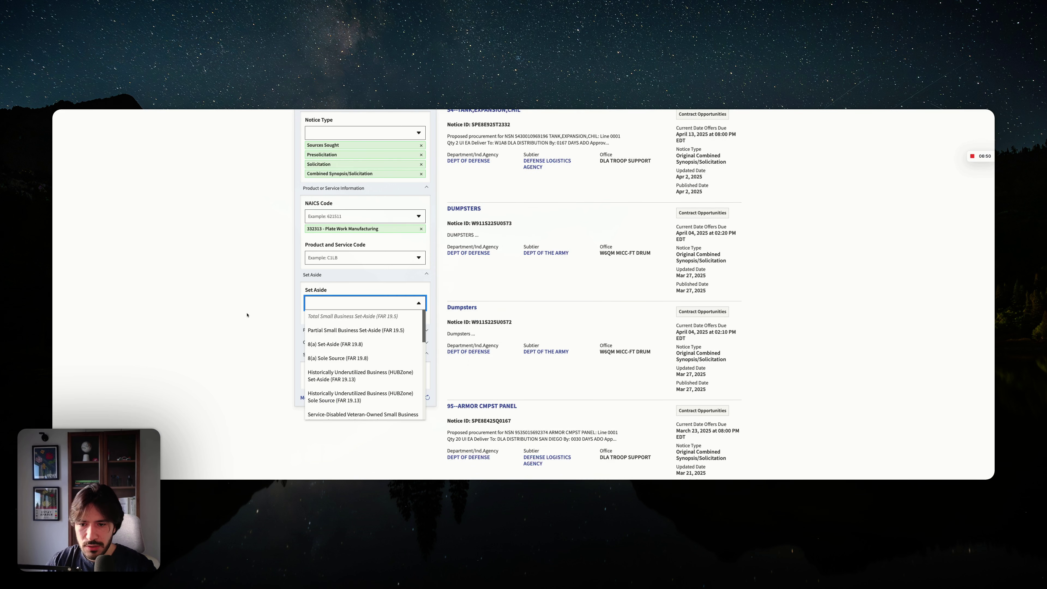
click(273, 325)
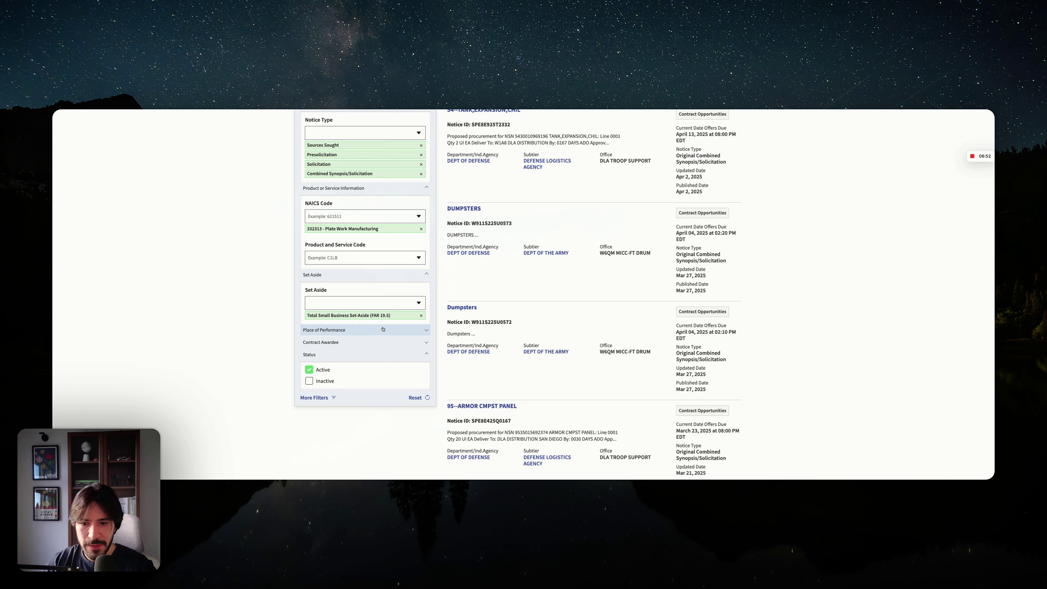
Expand the Place of Performance filter and limit the results to the state CO - Colorado
scroll(383, 329, down, 2)
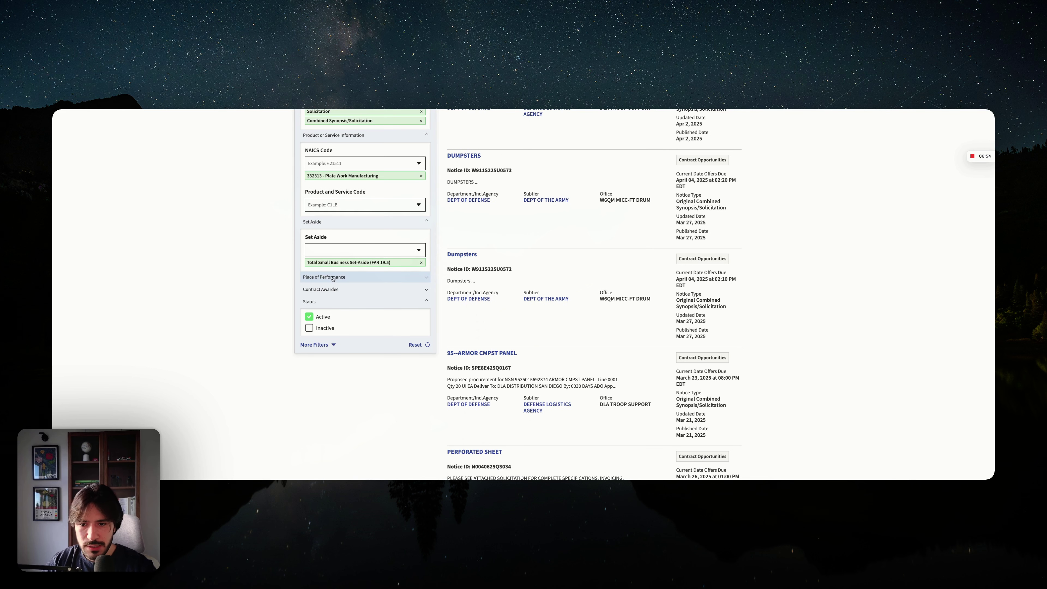
click(342, 277)
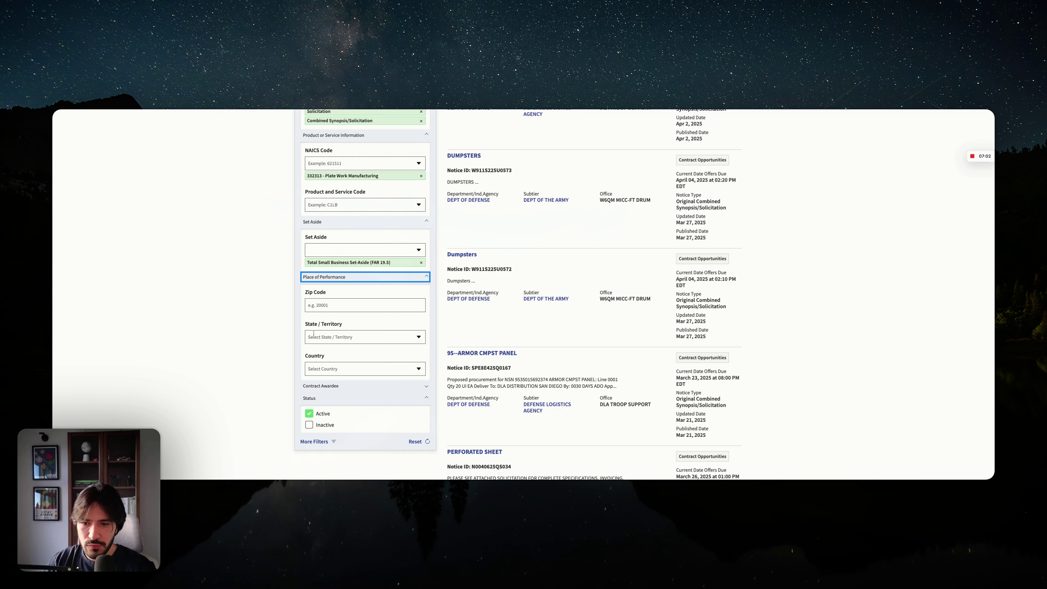
click(417, 337)
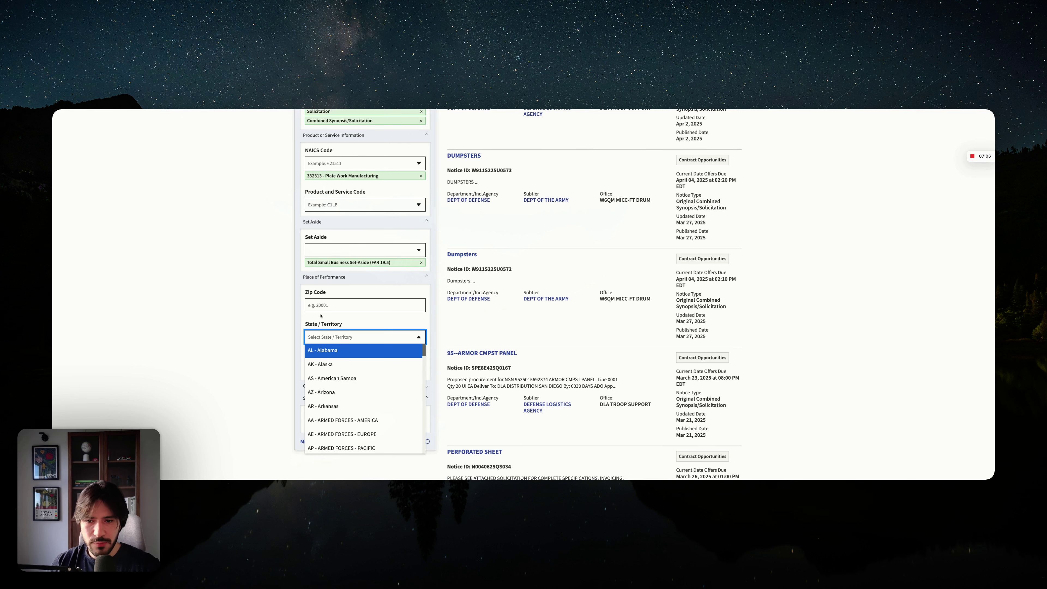
scroll(313, 310, up, 1)
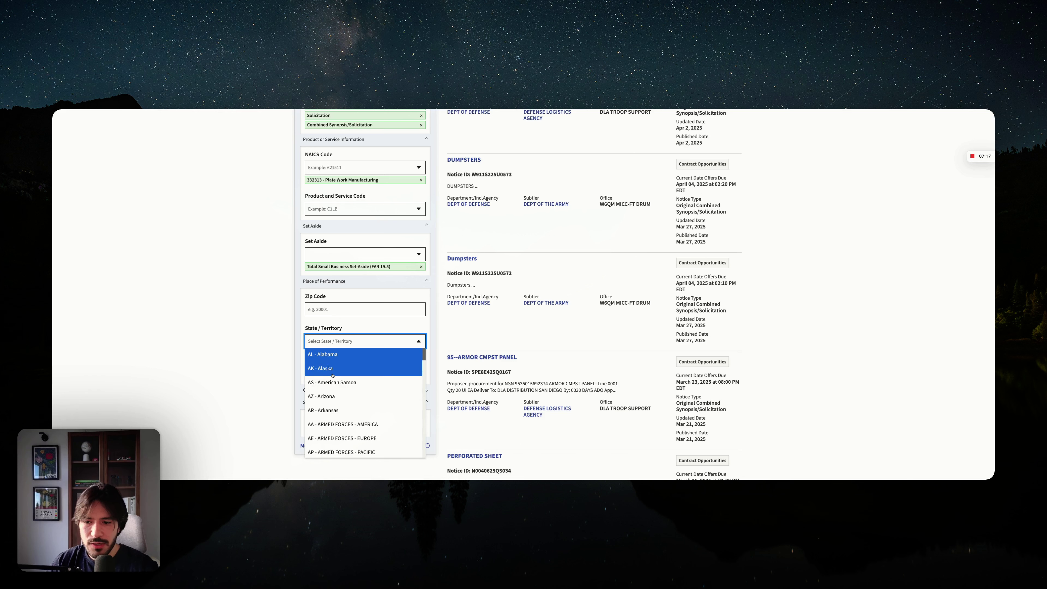
scroll(333, 375, down, 3)
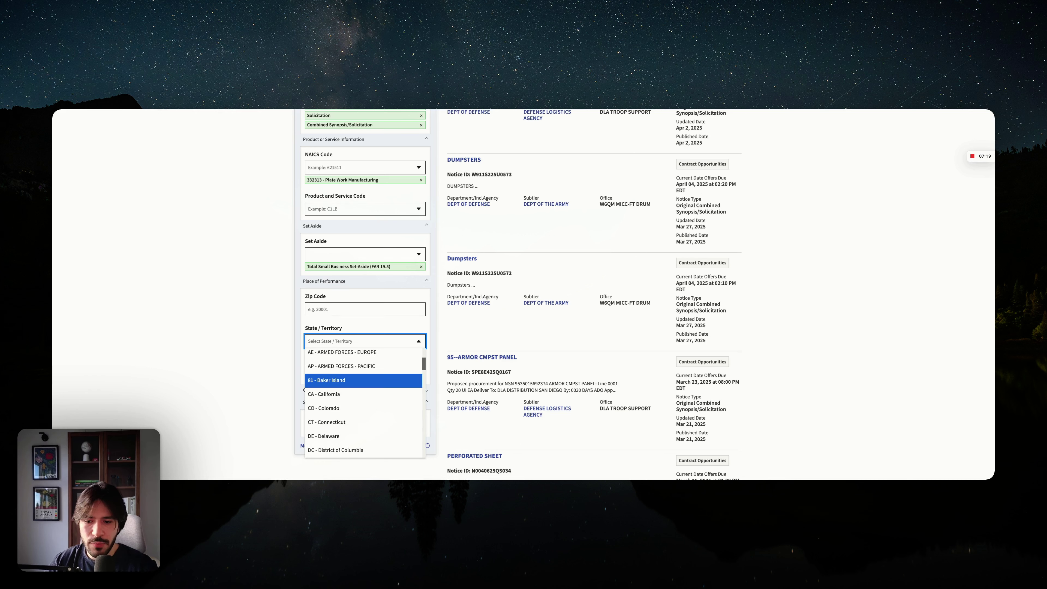
scroll(333, 380, down, 1)
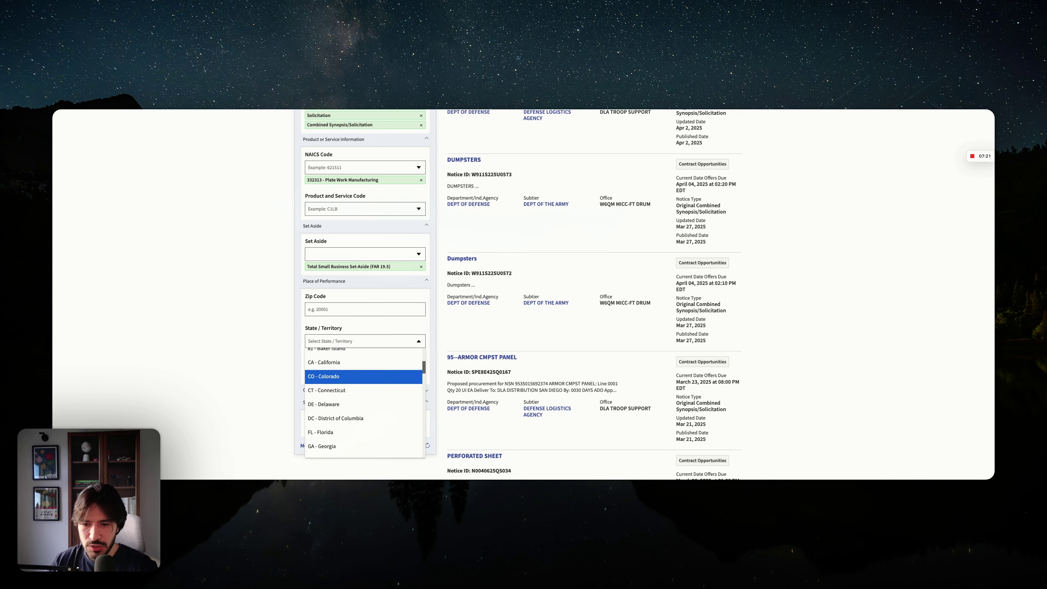
scroll(448, 317, up, 10)
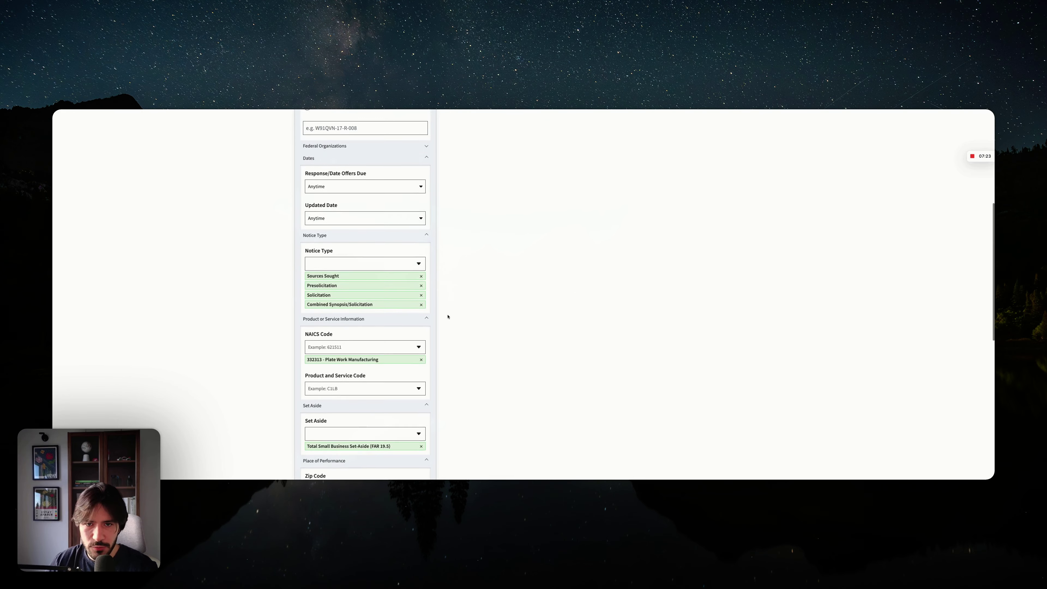
Copy the code 238190 from the presentation's NAICS list and add it as a second NAICS code filter in SAM.gov
scroll(448, 316, down, 6)
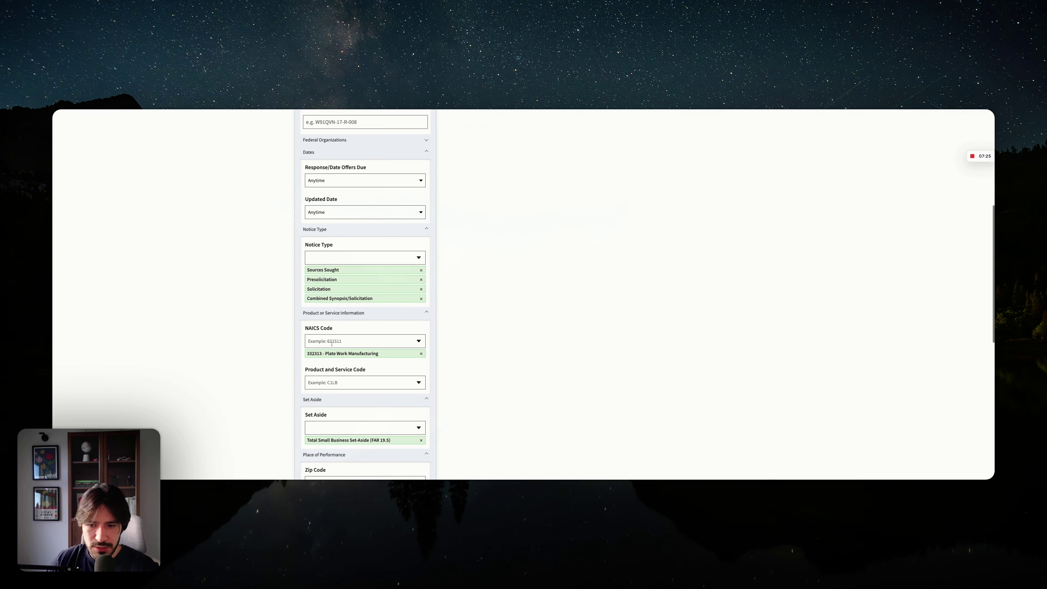
key(ctrl+Tab)
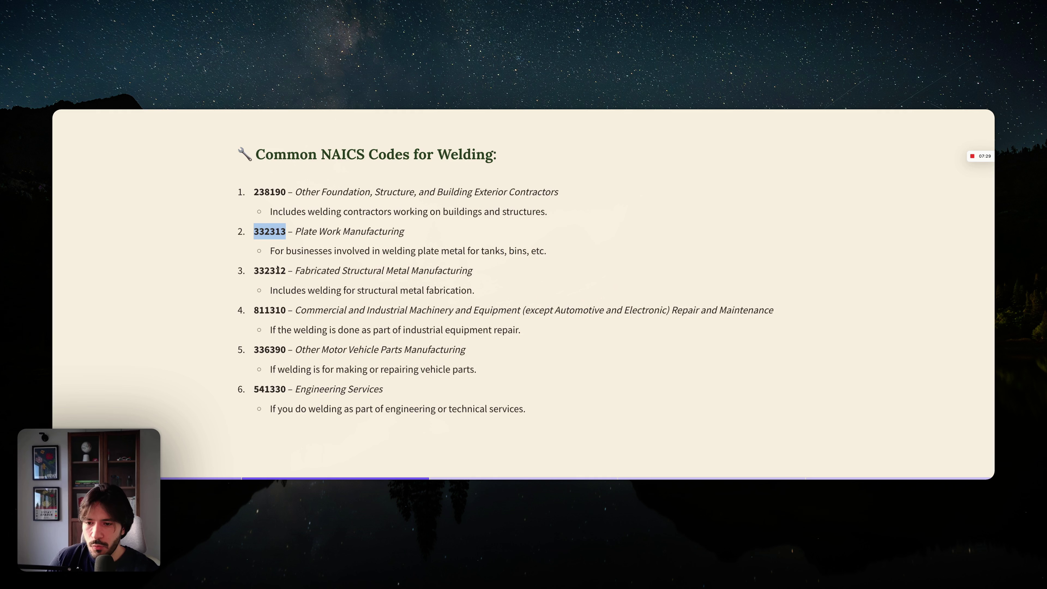
double_click(267, 192)
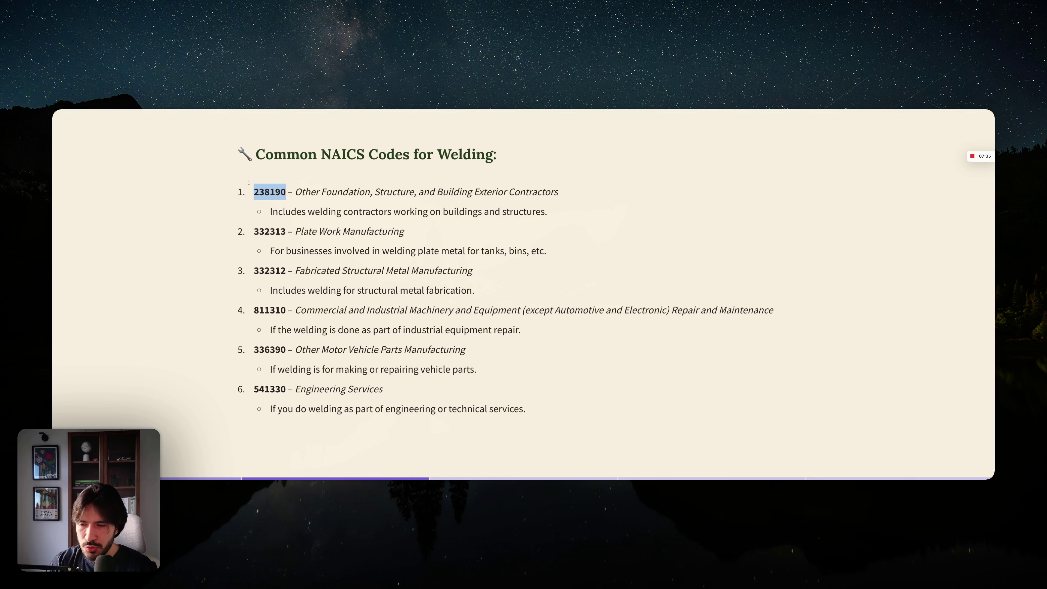
key(ctrl+c)
key(ctrl+shift+Tab)
click(322, 341)
key(ctrl+v)
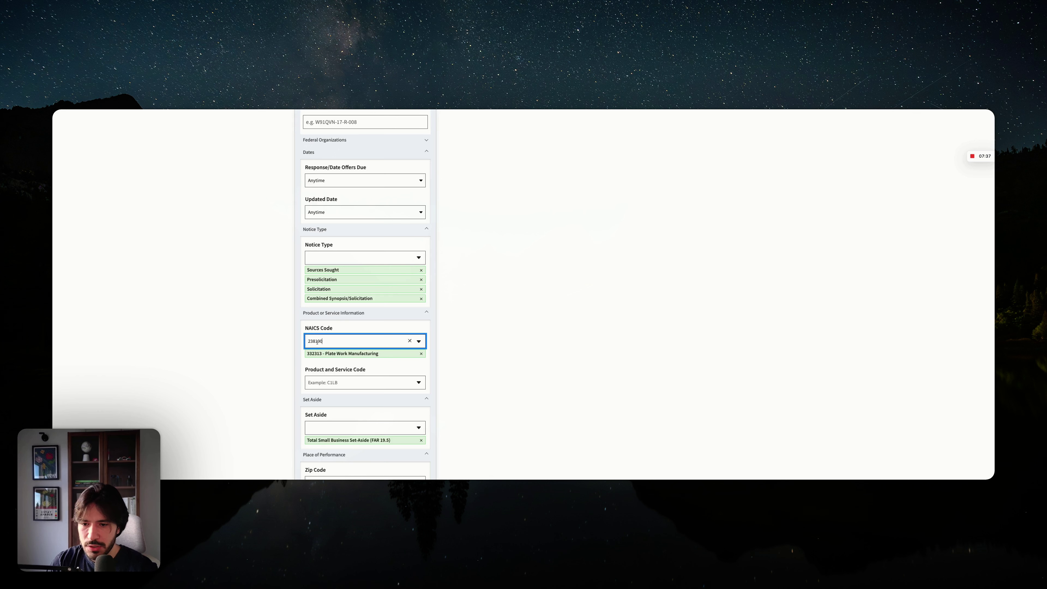
key(Return)
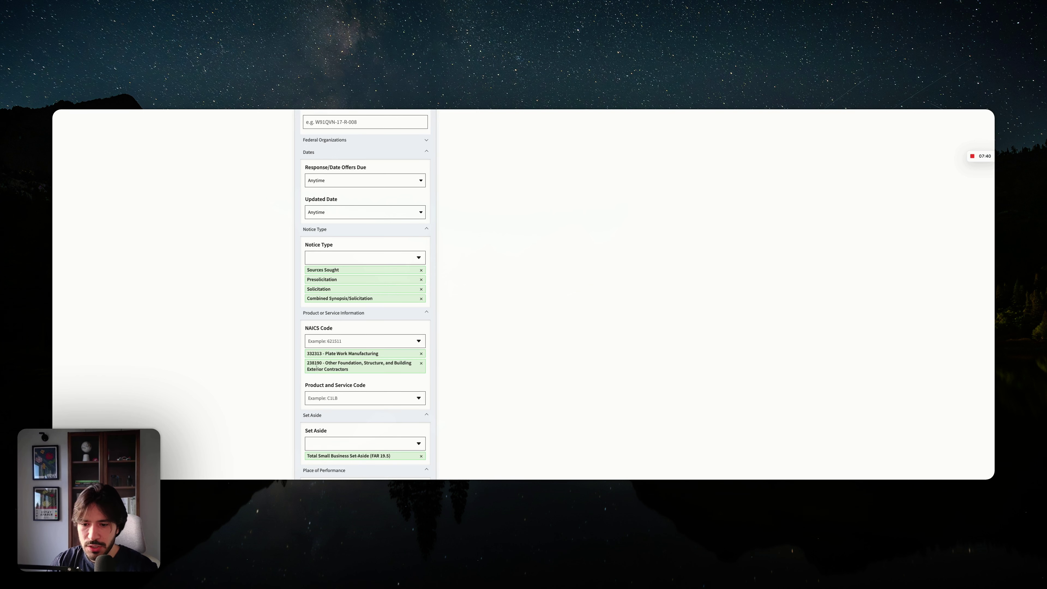
Remove the Colorado state filter from Place of Performance
scroll(316, 369, down, 5)
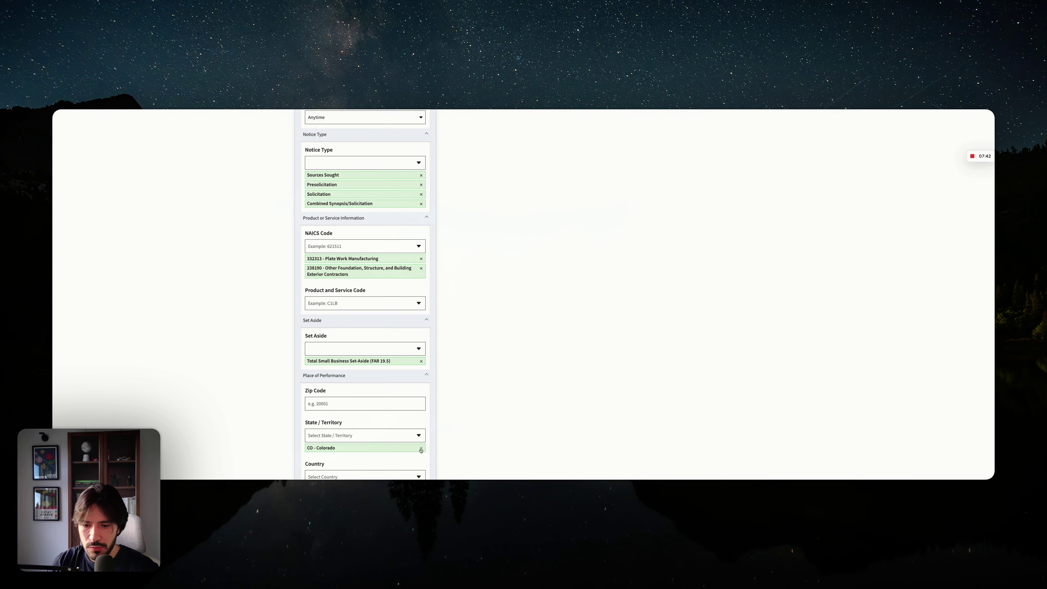
click(421, 448)
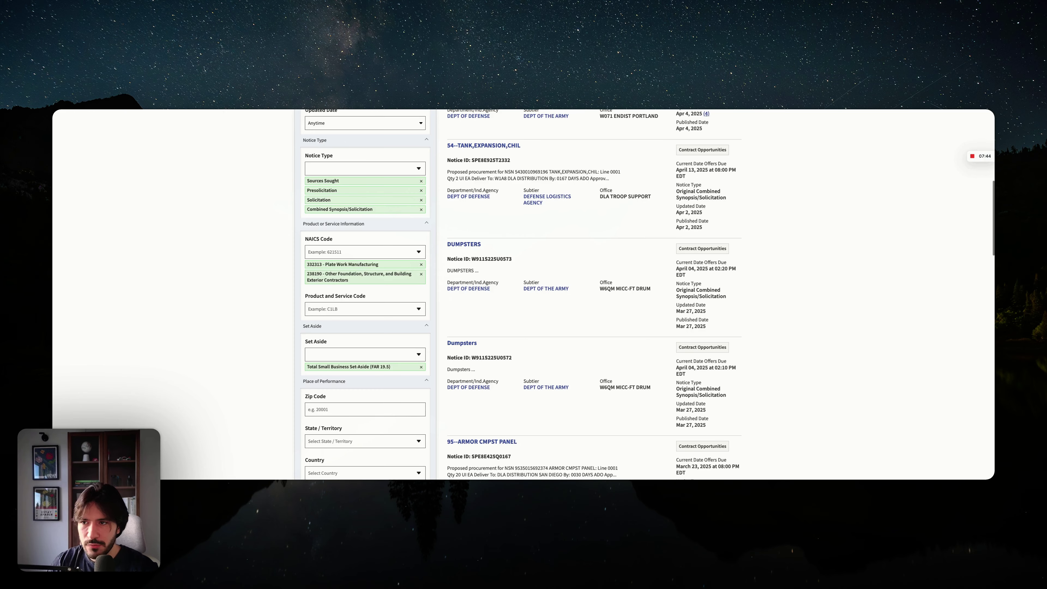
Copy the code 332312 from the presentation's NAICS list and add it as a third NAICS code filter in SAM.gov
key(ctrl+Tab)
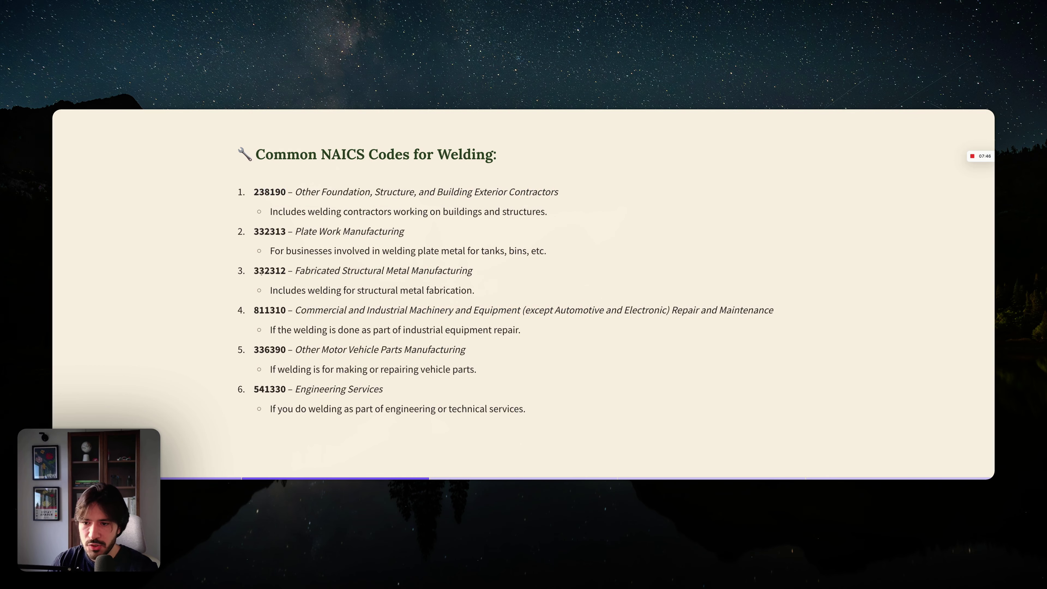
double_click(269, 271)
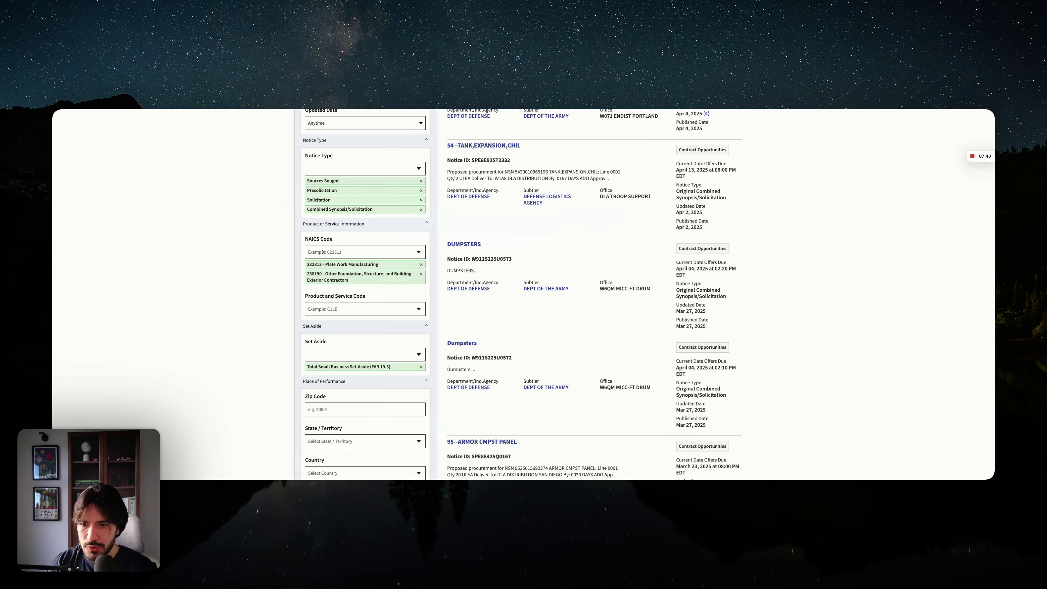
click(322, 252)
key(ctrl+v)
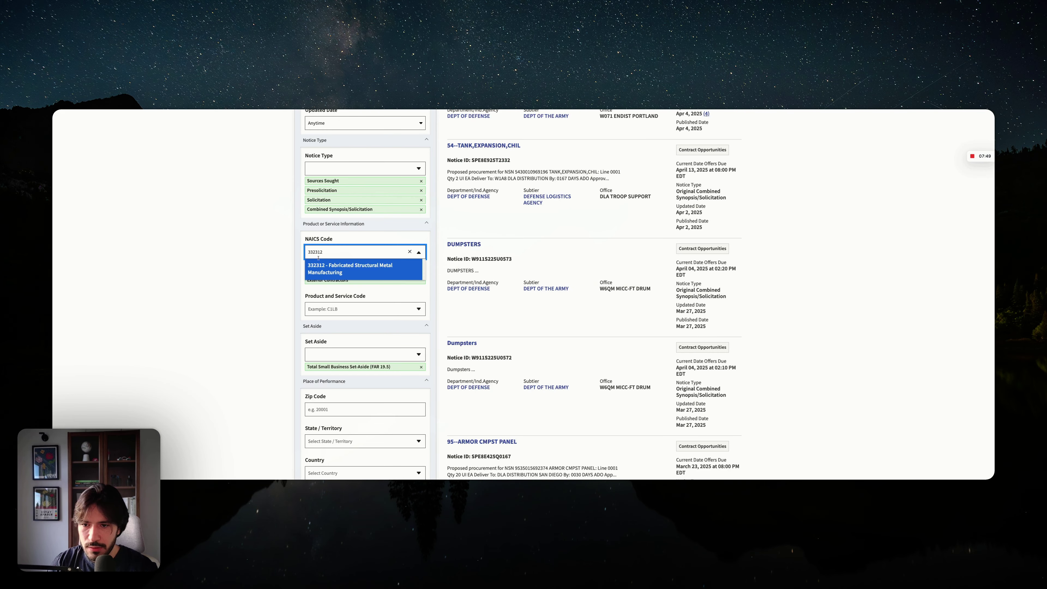
click(317, 266)
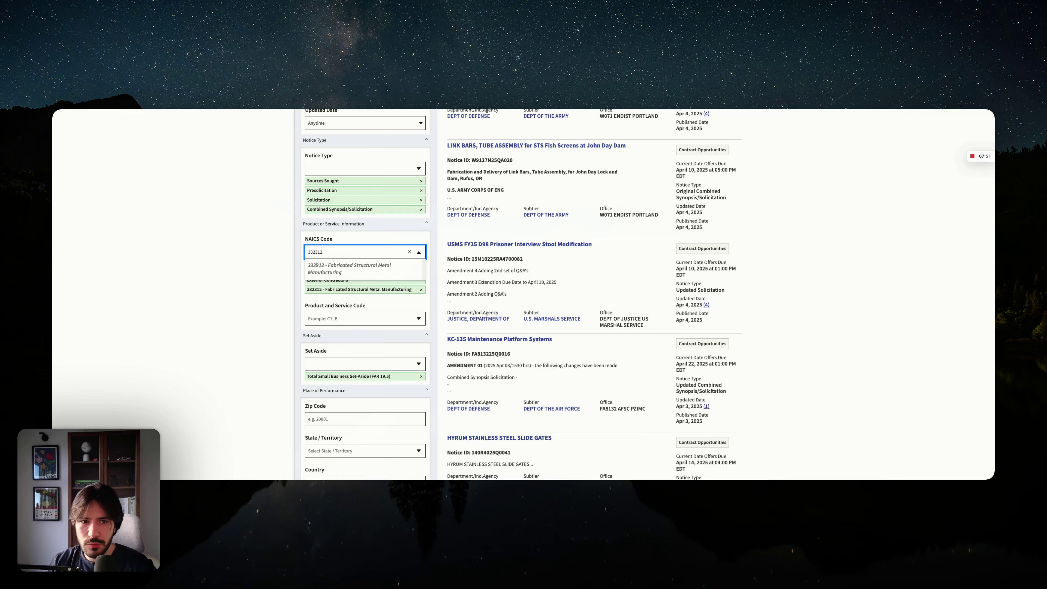
Open the EMI Chamber opportunity from the results and review its description, attachments, general information and classification
scroll(316, 264, up, 5)
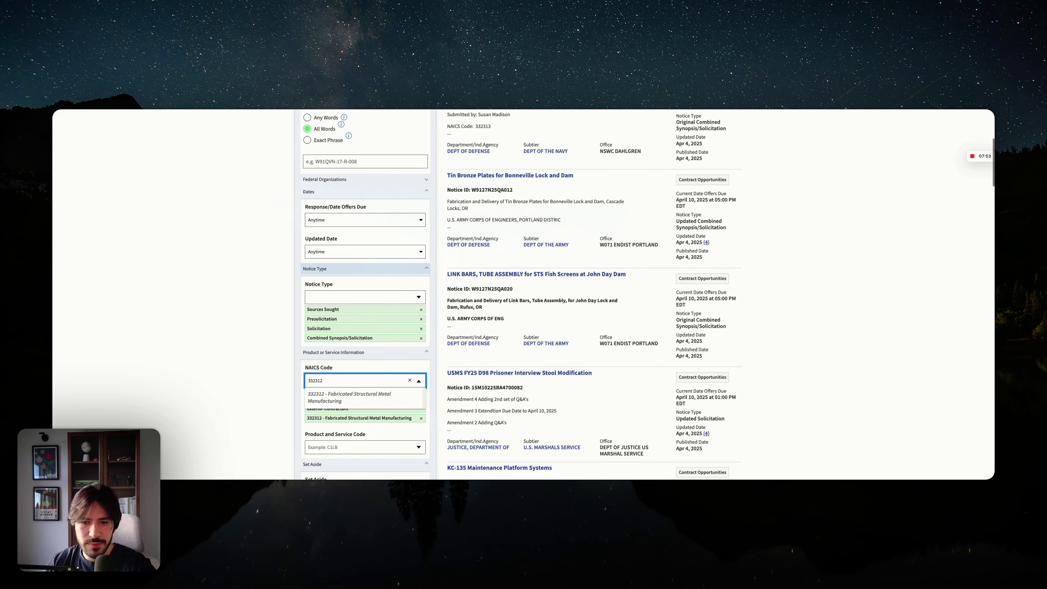
scroll(350, 290, up, 8)
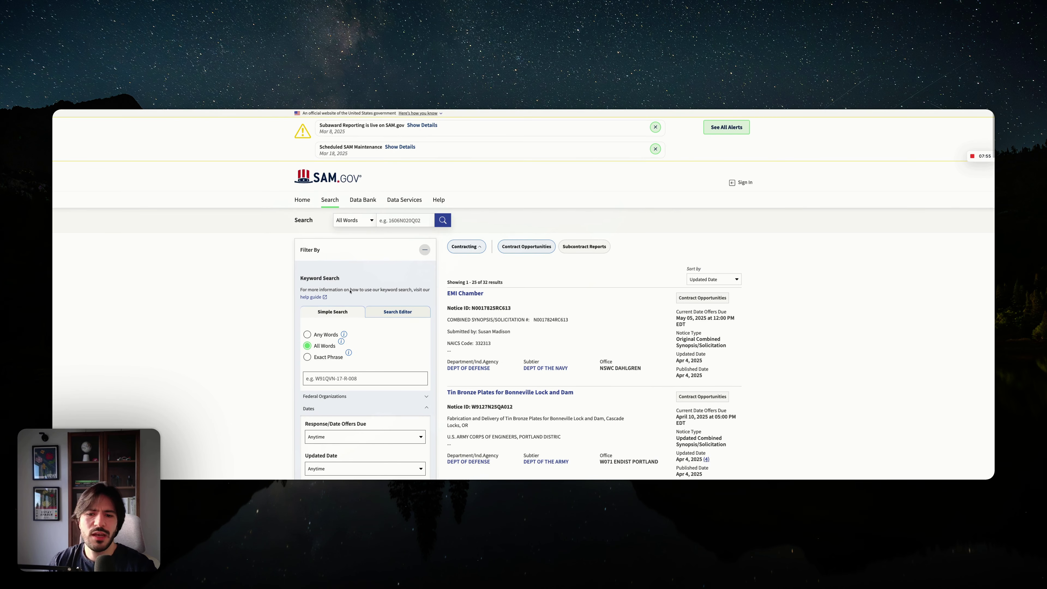
click(450, 293)
scroll(453, 294, down, 10)
scroll(452, 295, down, 15)
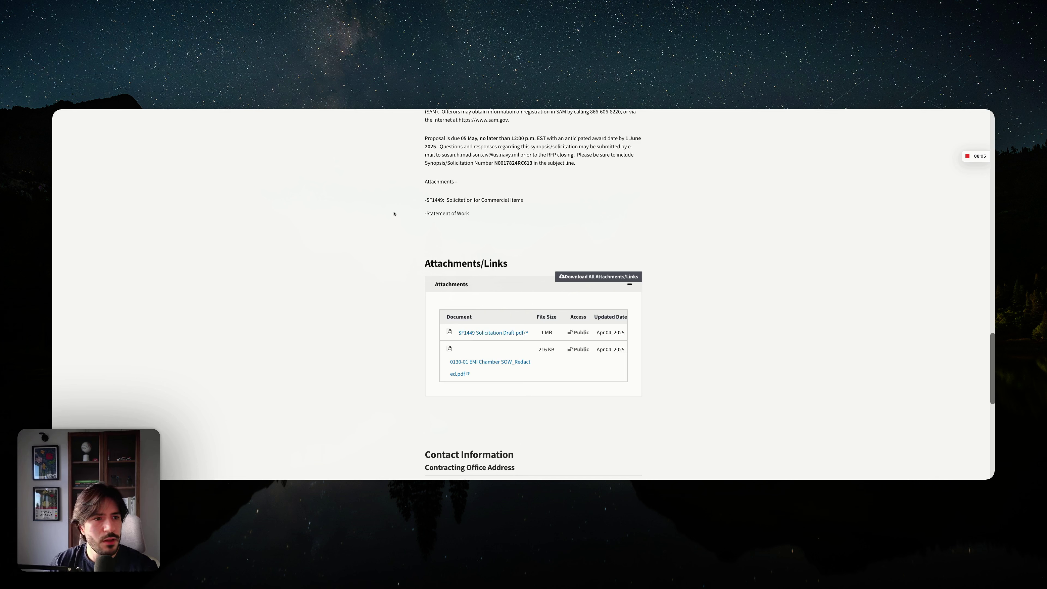
scroll(393, 212, up, 15)
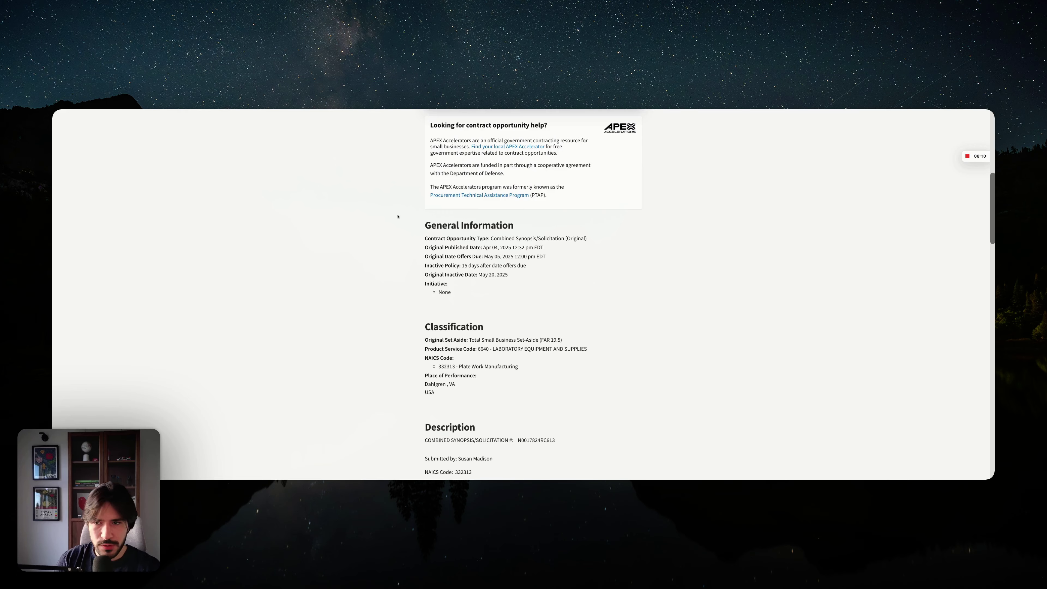
Open the spreadsheet of state, local, city and education contracting websites and look through its state sections
key(super+t)
key(Return)
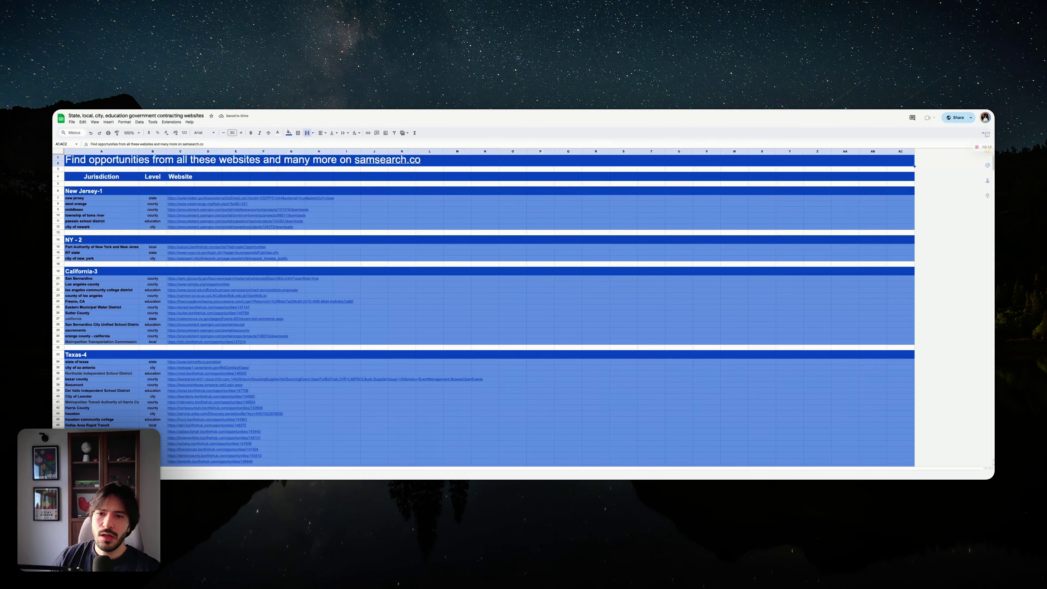
scroll(252, 254, down, 20)
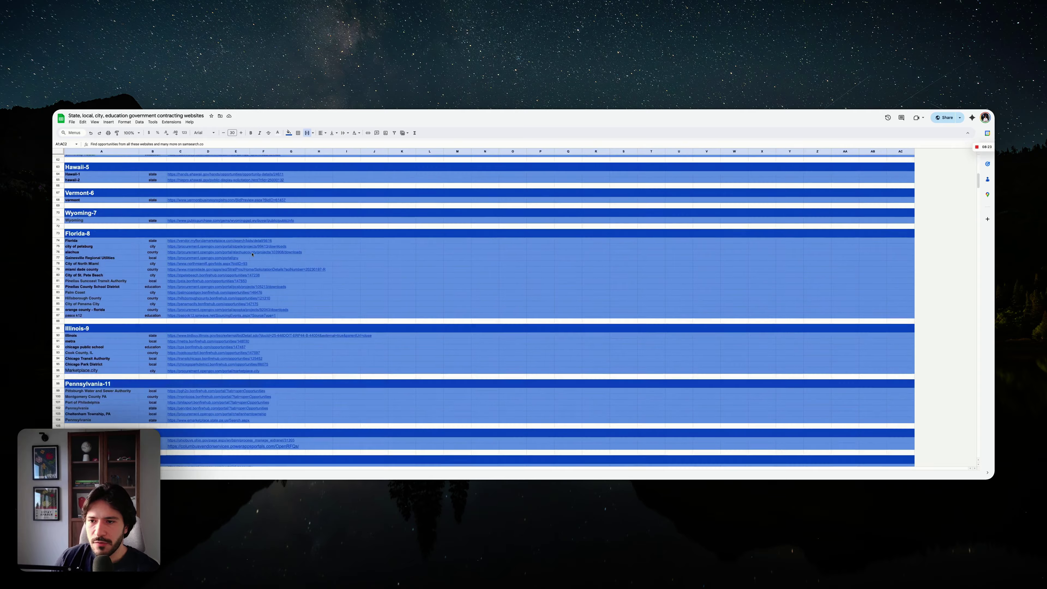
scroll(484, 309, down, 20)
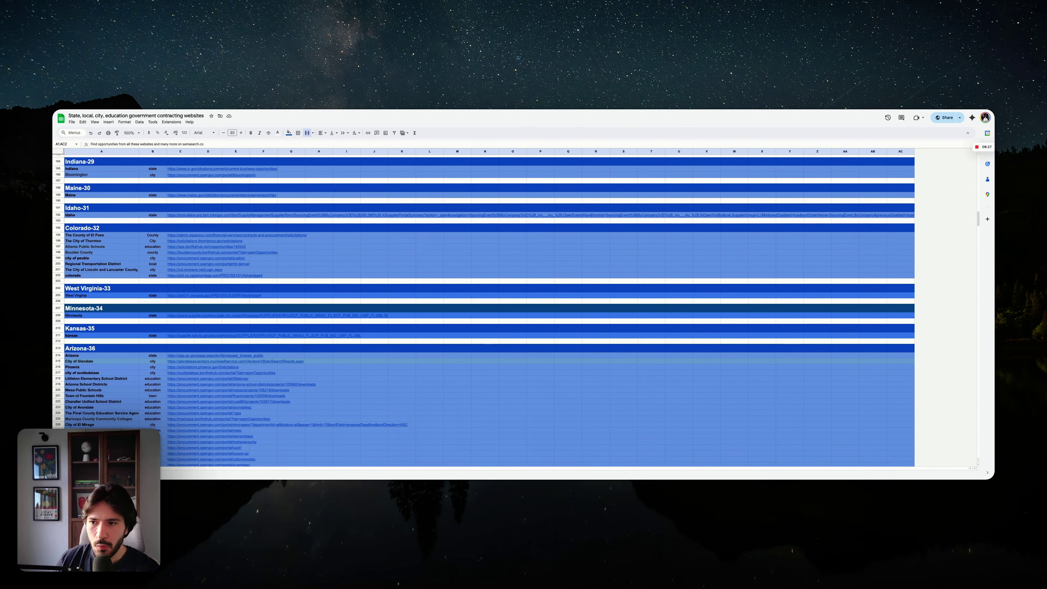
scroll(484, 309, down, 15)
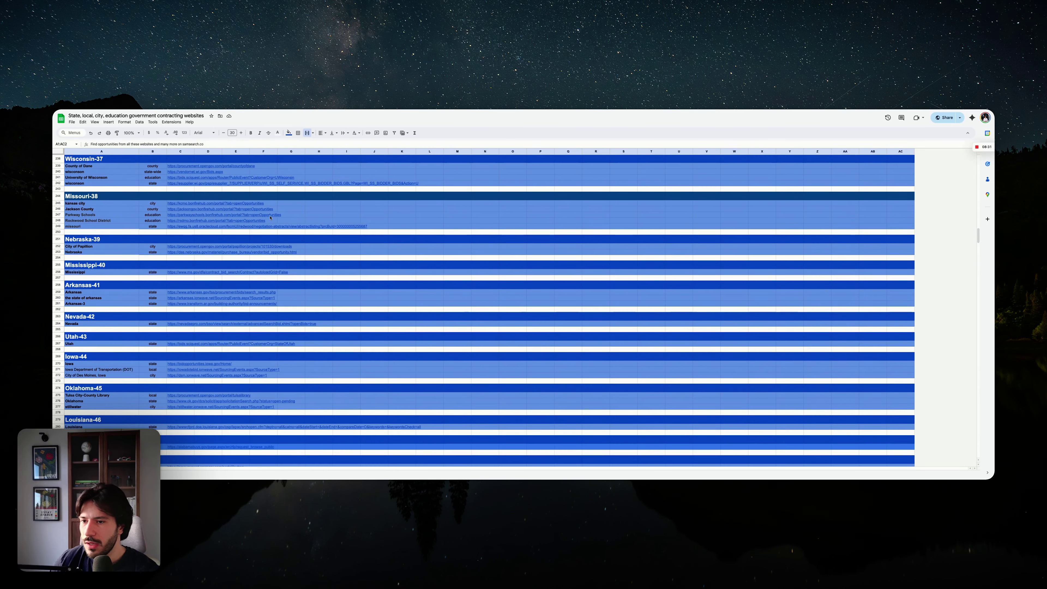
scroll(271, 217, up, 20)
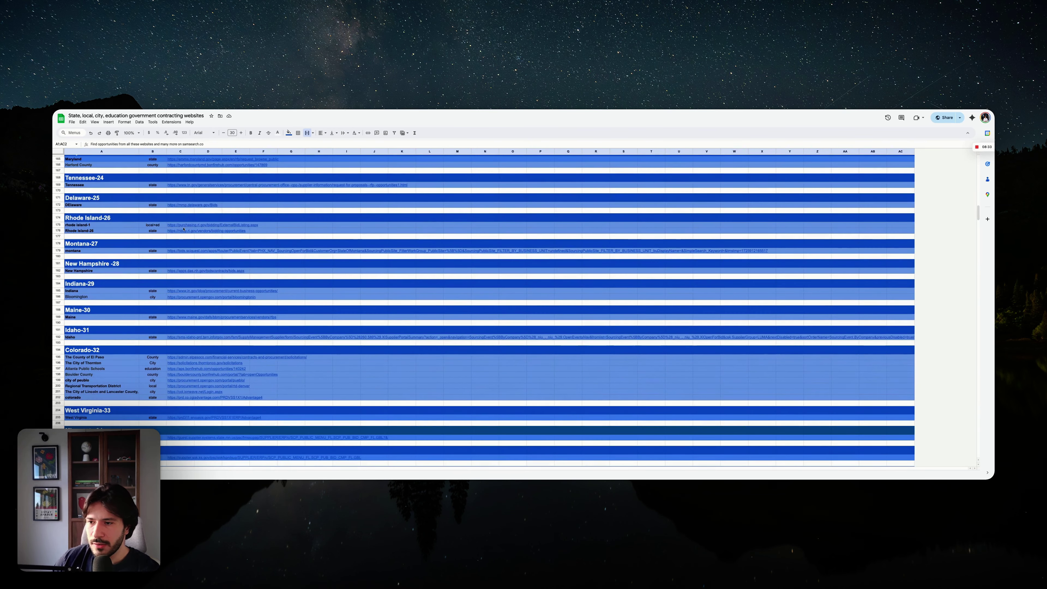
scroll(183, 229, up, 20)
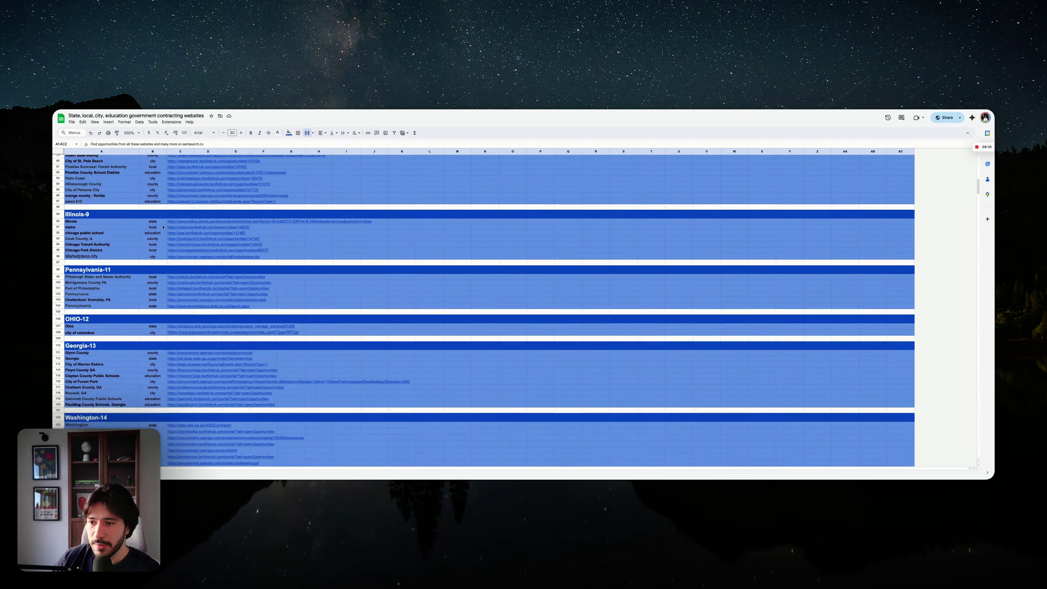
scroll(163, 226, up, 15)
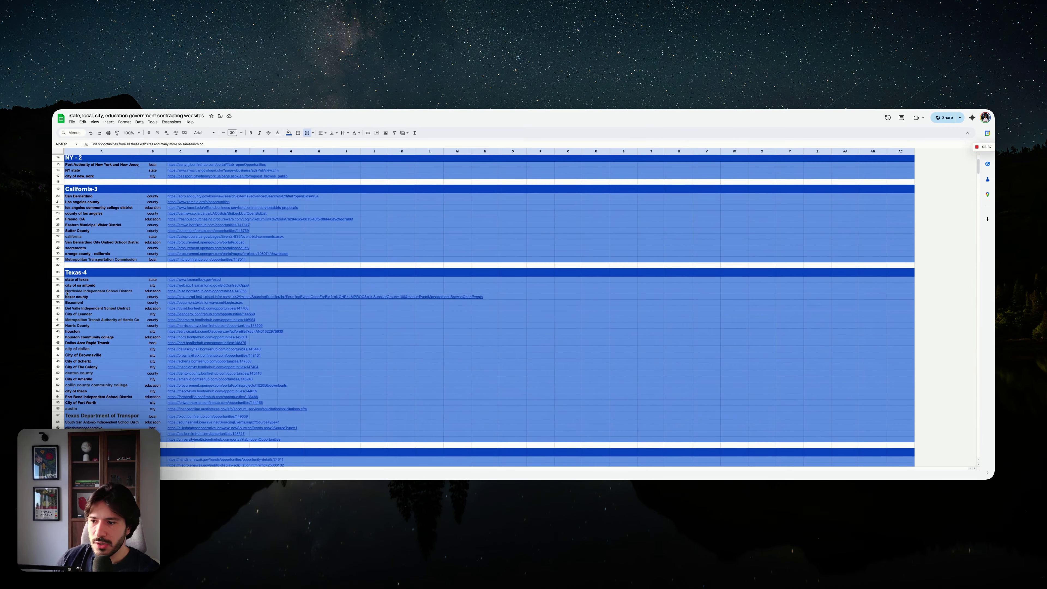
Open the state of Texas procurement website from the spreadsheet's Texas section, view its solicitations, and return to the spreadsheet
click(184, 282)
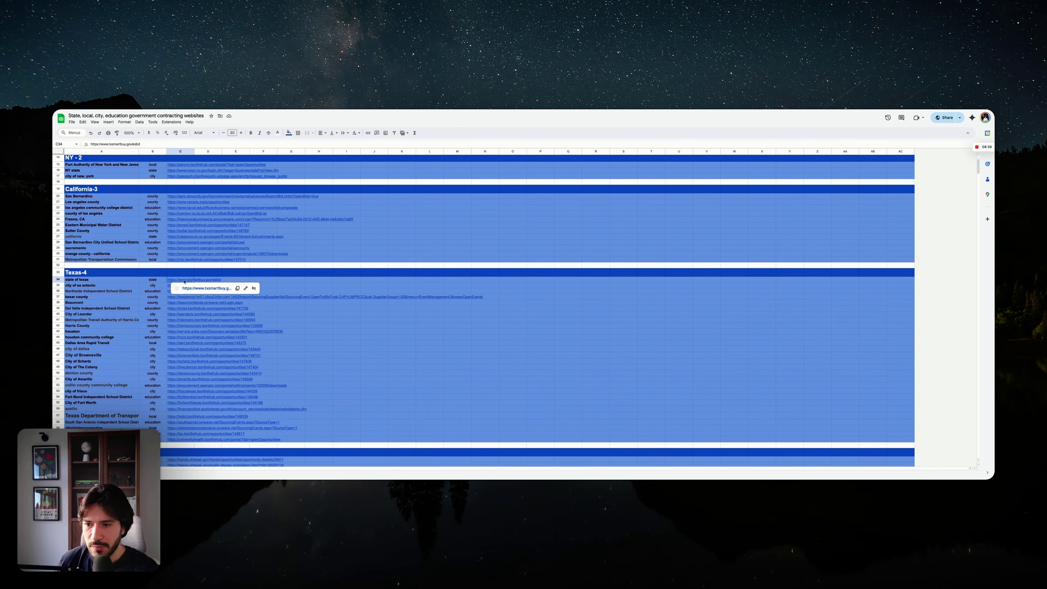
click(202, 291)
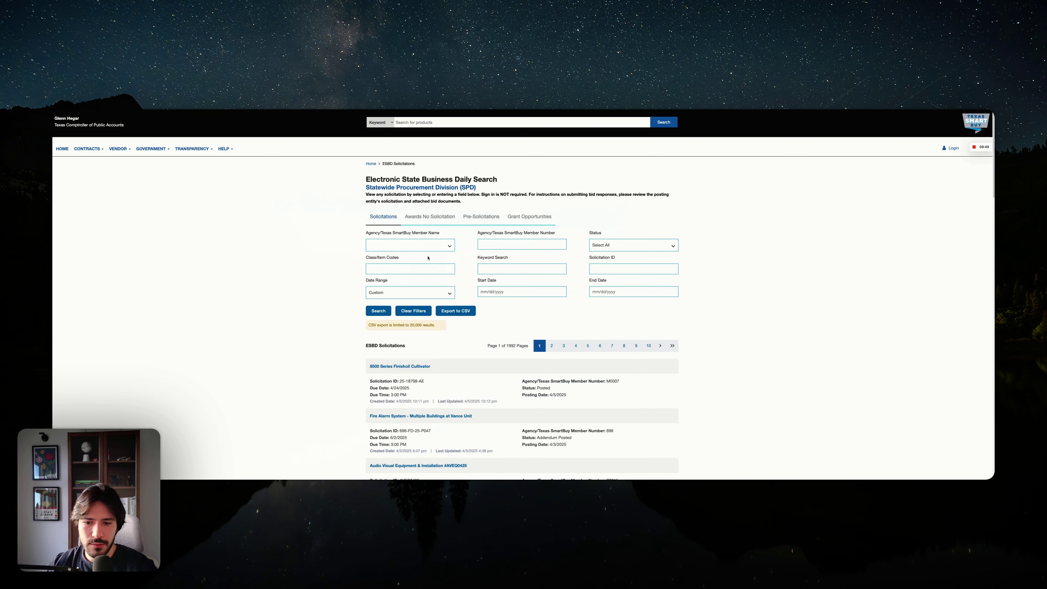
scroll(340, 185, down, 3)
key(super+w)
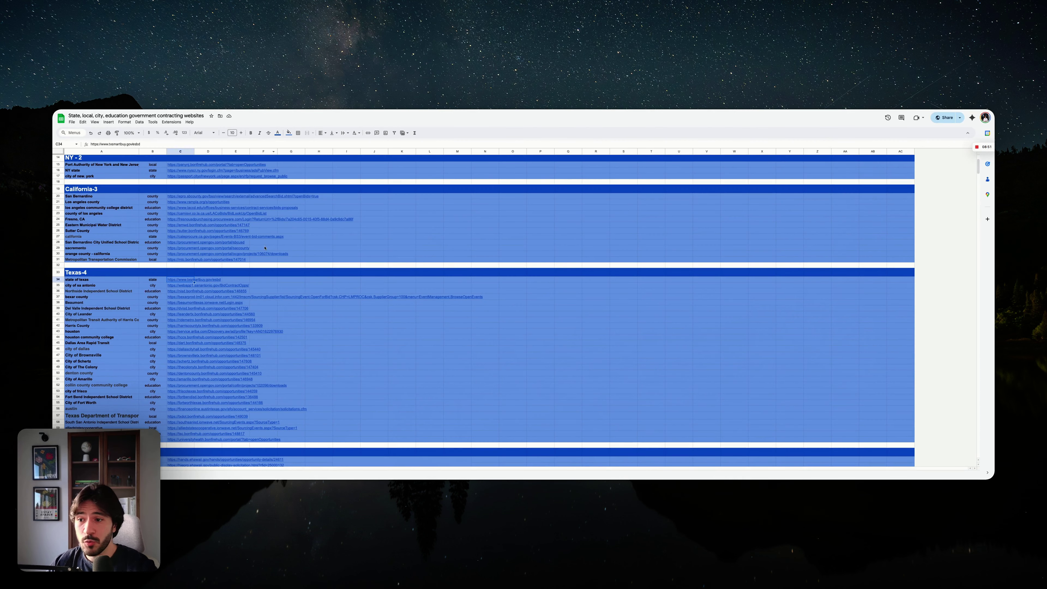
Review the city, county and education entries in the spreadsheet's Texas section
scroll(248, 262, down, 1)
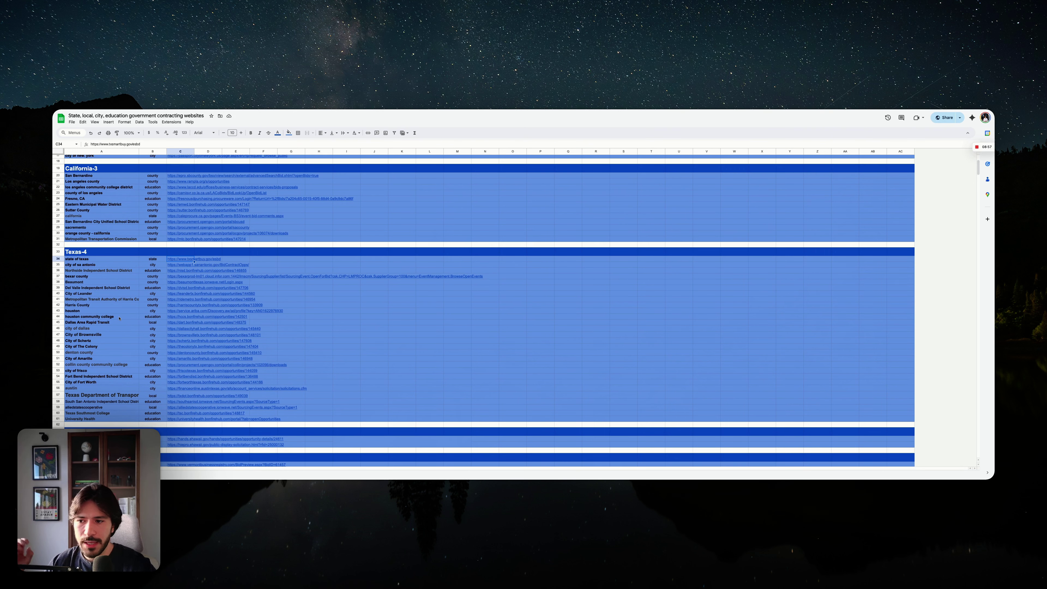
scroll(126, 314, down, 1)
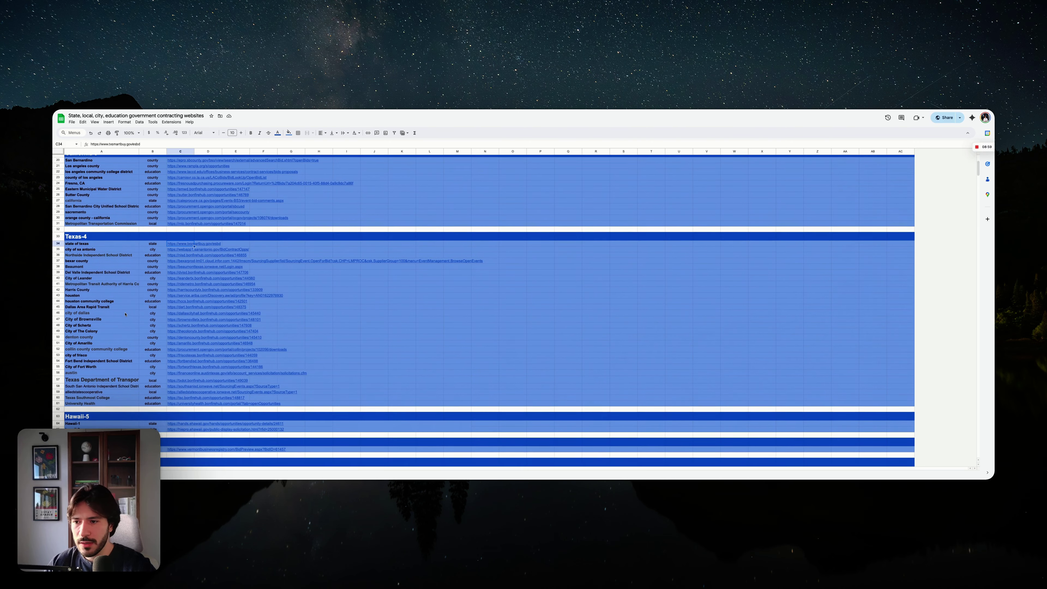
scroll(483, 293, down, 1)
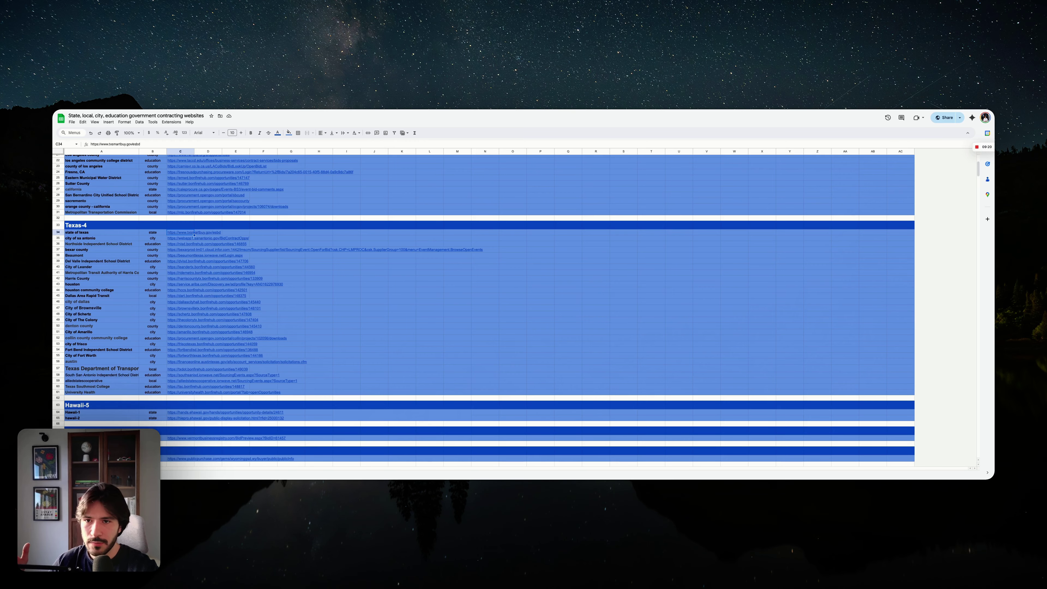
Search the Texas Electronic State Business Daily solicitations for the keyword "welding" and choose a Status option
key(ctrl+Tab)
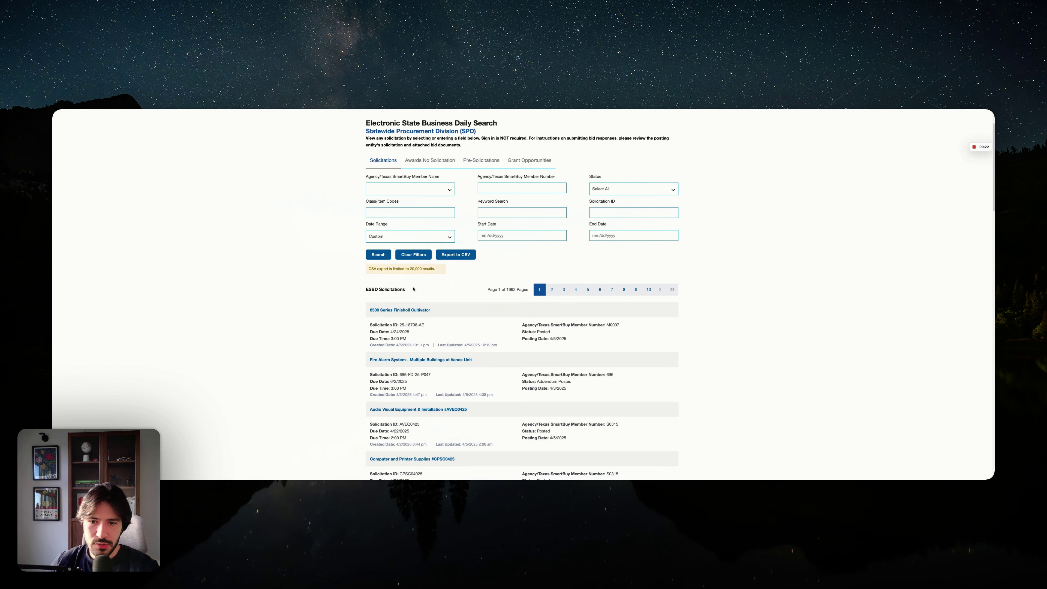
click(489, 213)
text(wel)
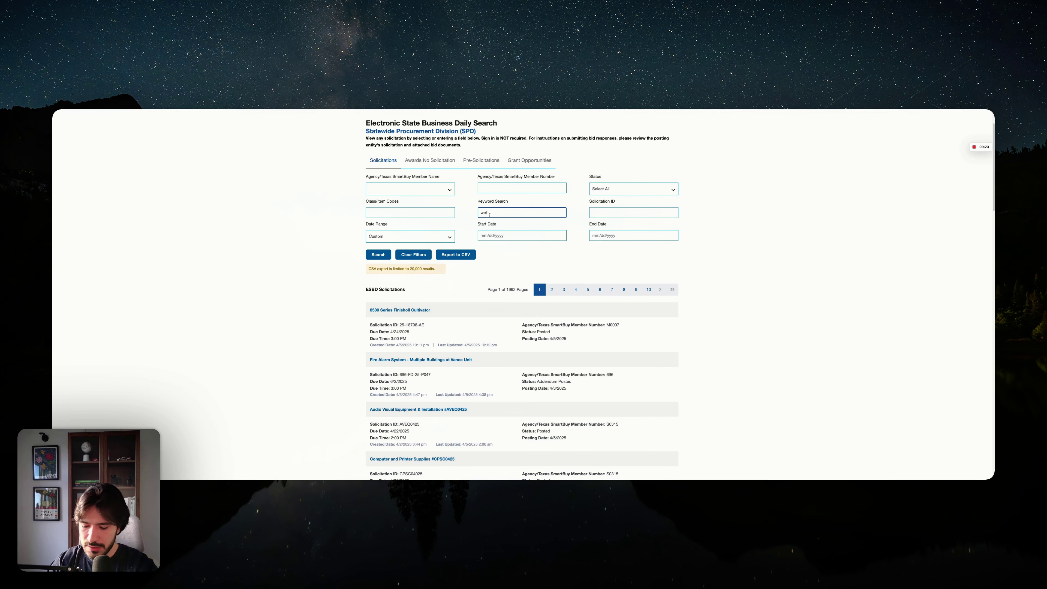
text(ding)
key(Return)
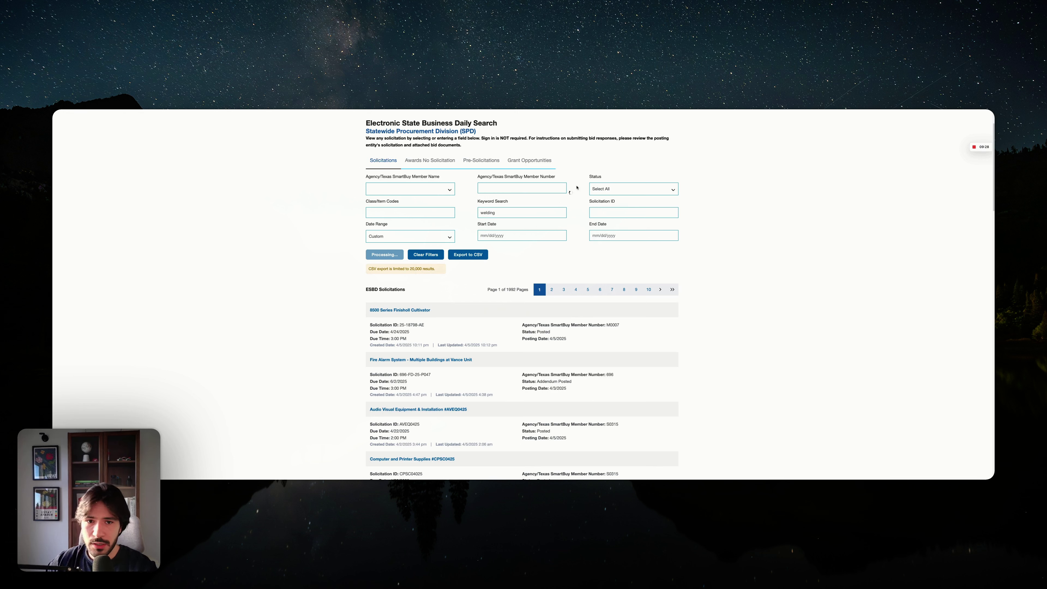
click(608, 189)
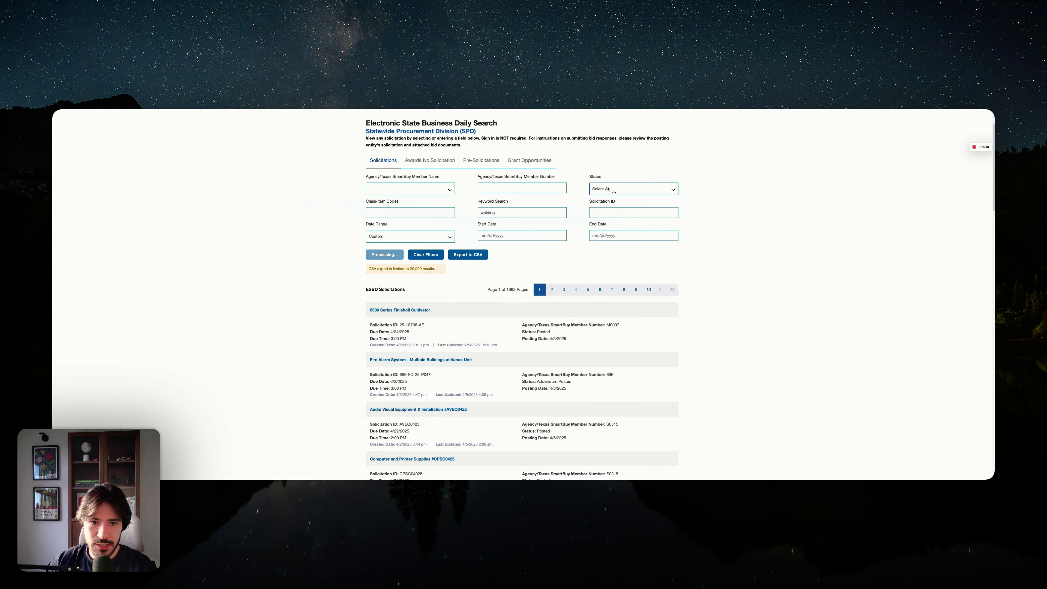
click(603, 202)
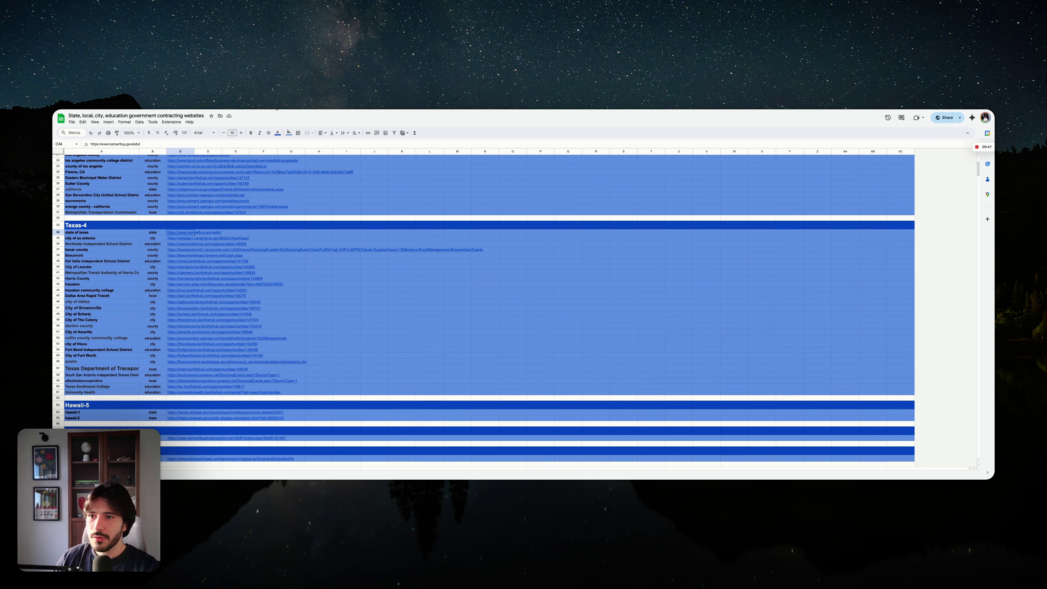
Return to the EMI Chamber notice on SAM.gov and view its notice ID and agency details
key(ctrl+Tab)
key(ctrl+Tab)
key(ctrl+Tab)
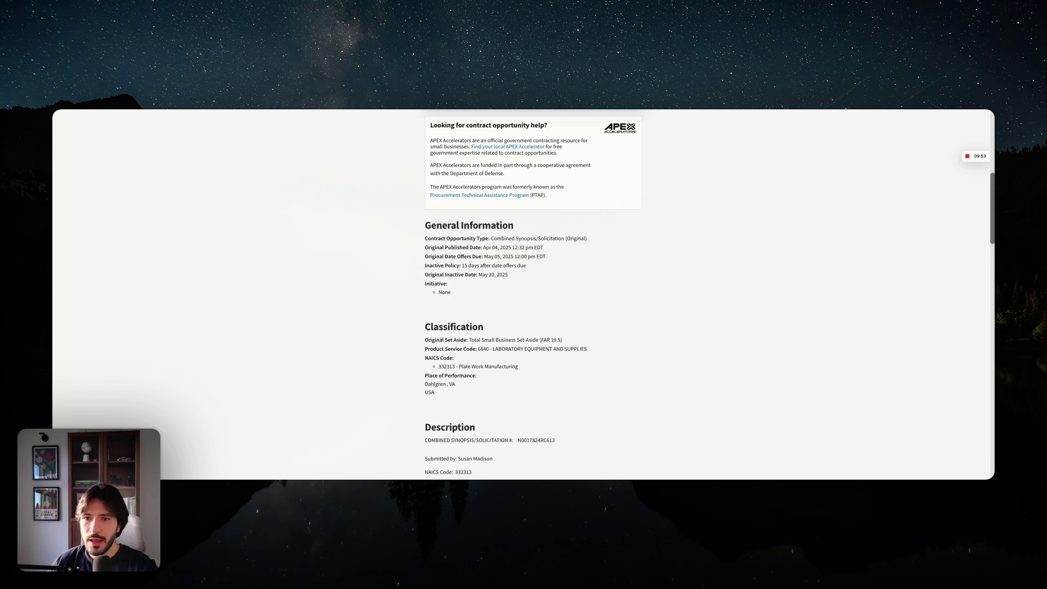
scroll(387, 135, up, 10)
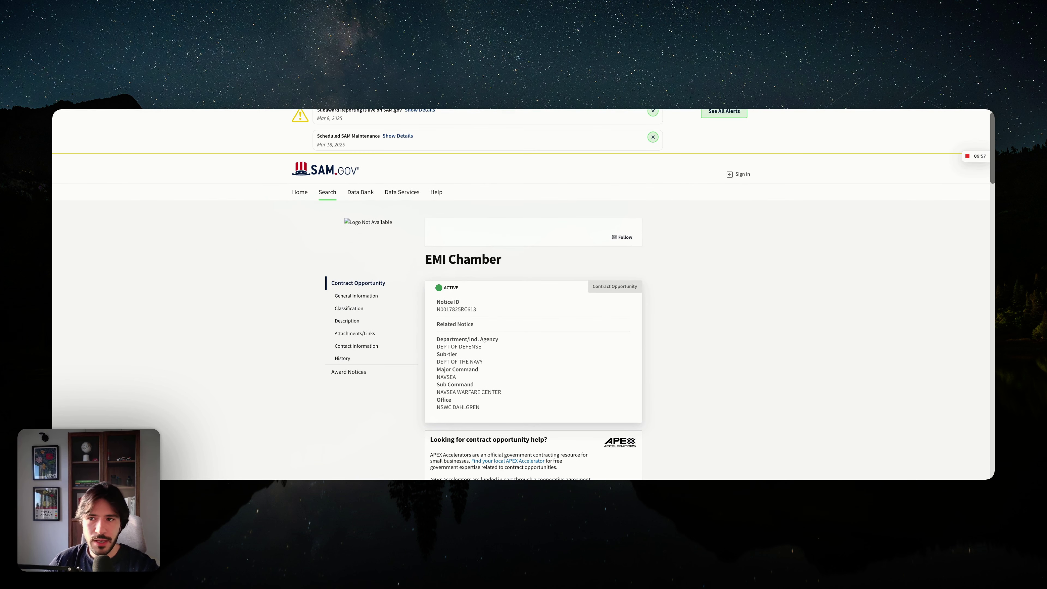
Switch to the AI-Powered Search site and change the "Welding services" search scope from Federal to State
key(ctrl+Tab)
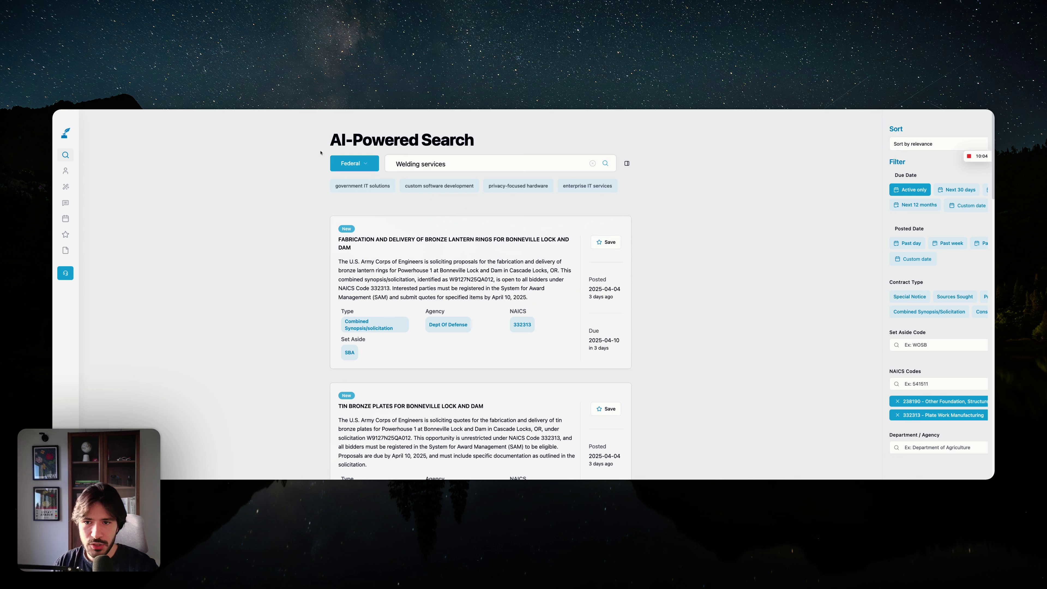
double_click(456, 167)
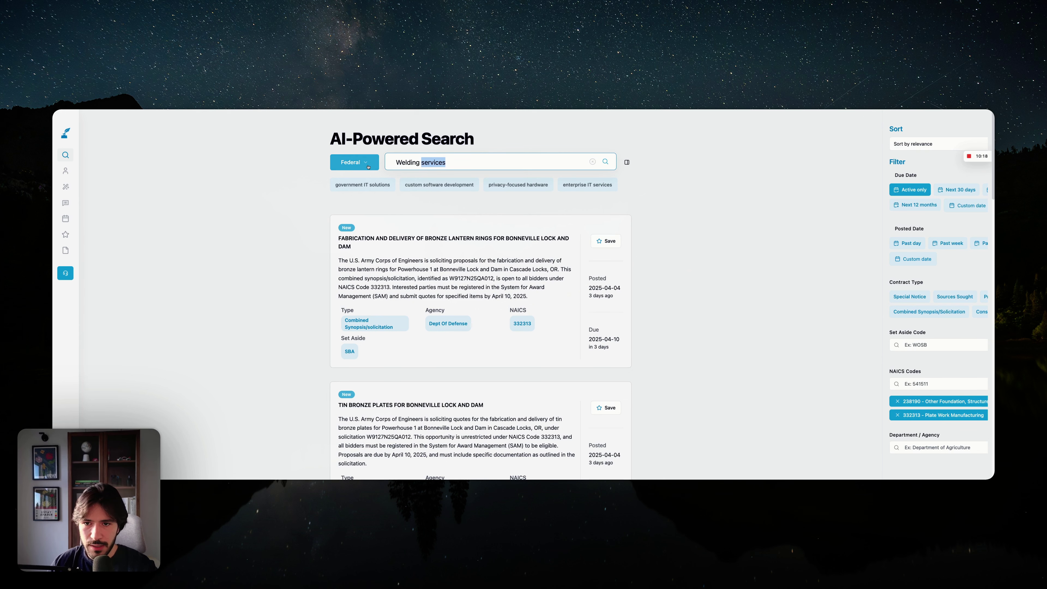
click(354, 162)
click(359, 196)
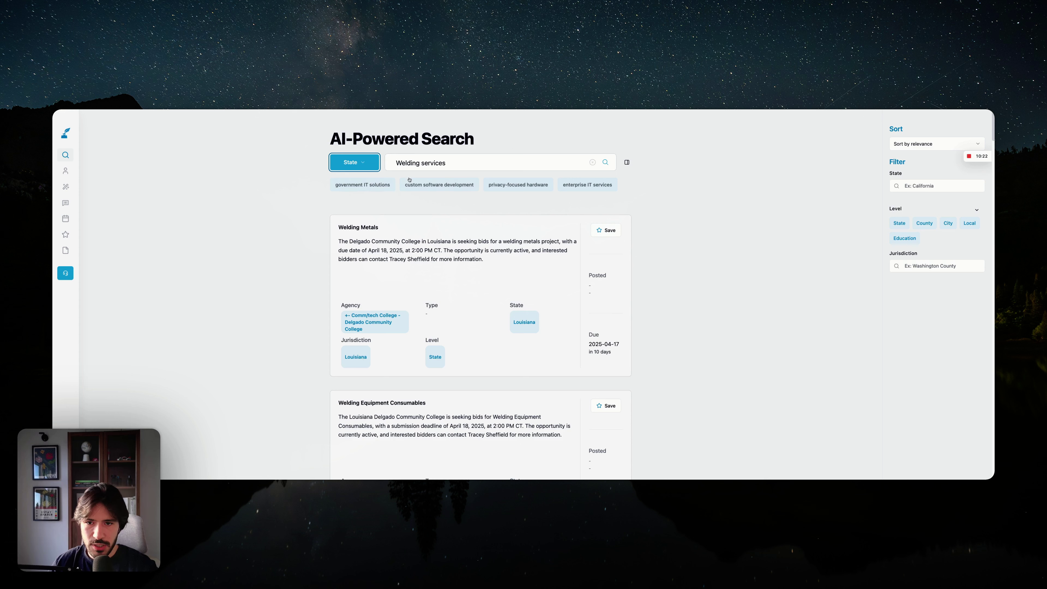
click(401, 164)
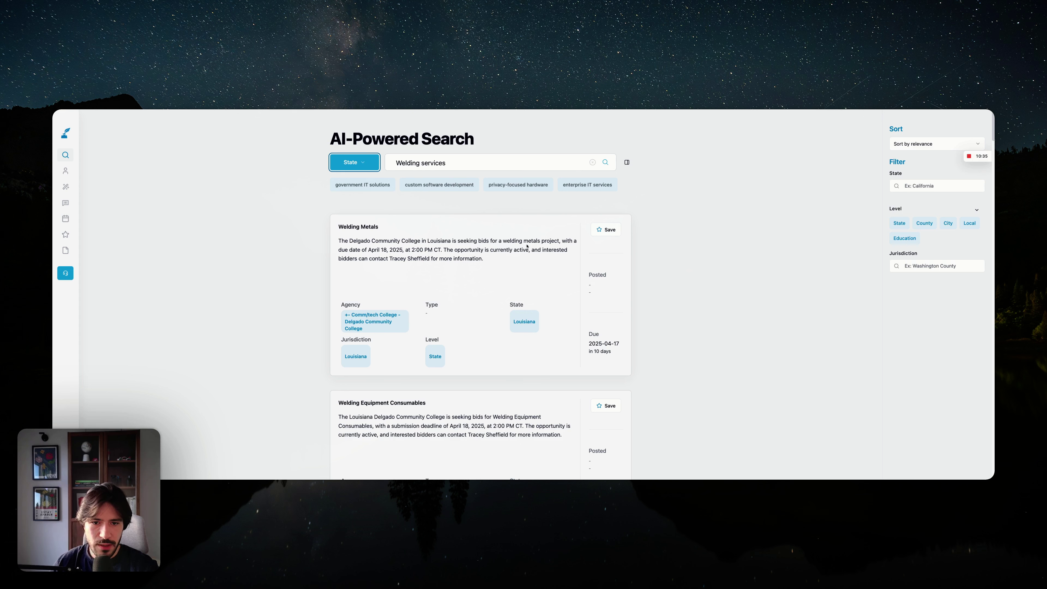
Review the state-level welding opportunities, checking their descriptions, agencies, states and due dates
scroll(536, 248, down, 5)
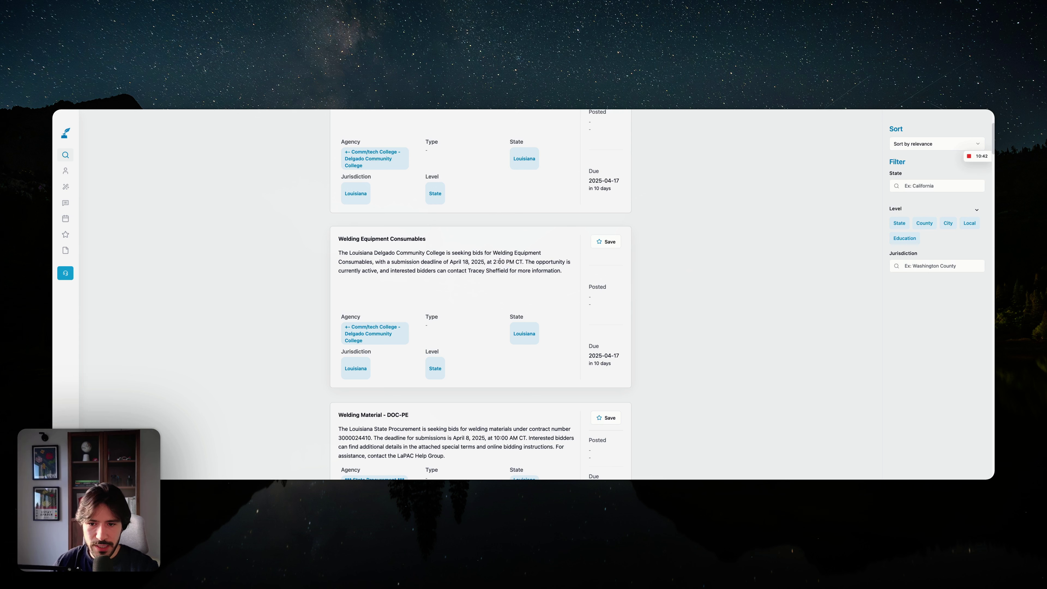
scroll(499, 261, down, 7)
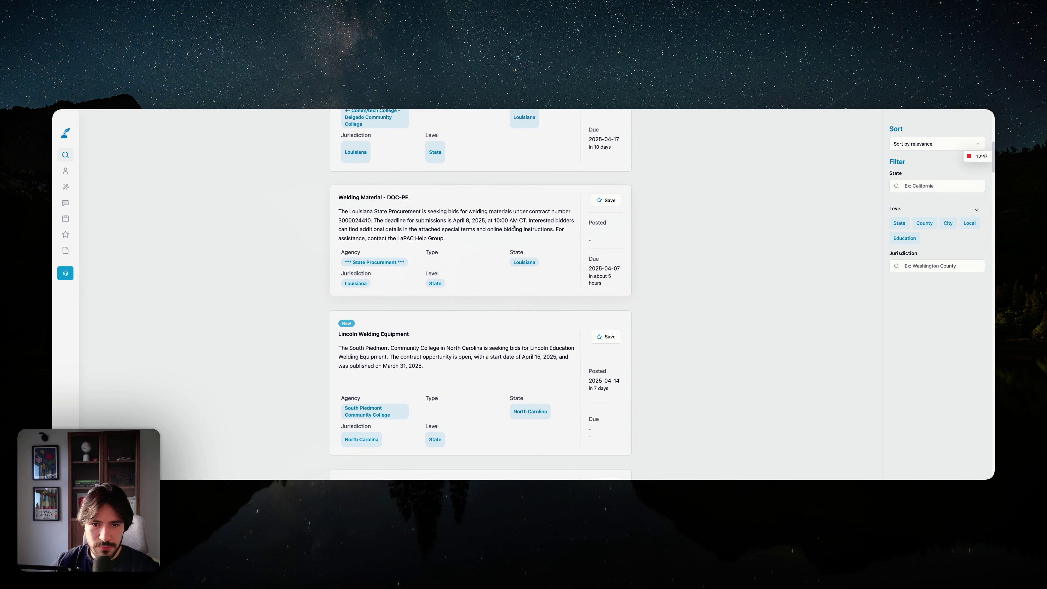
scroll(514, 226, down, 3)
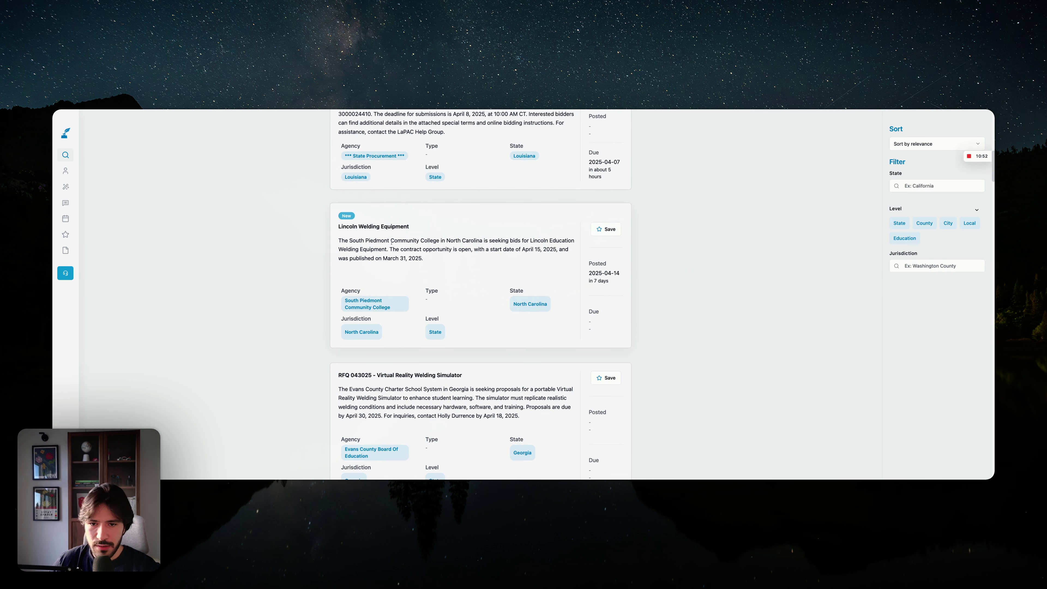
Filter the state-level welding results to California and highlight the description of the on-call vehicle and equipment repair program
scroll(474, 231, up, 10)
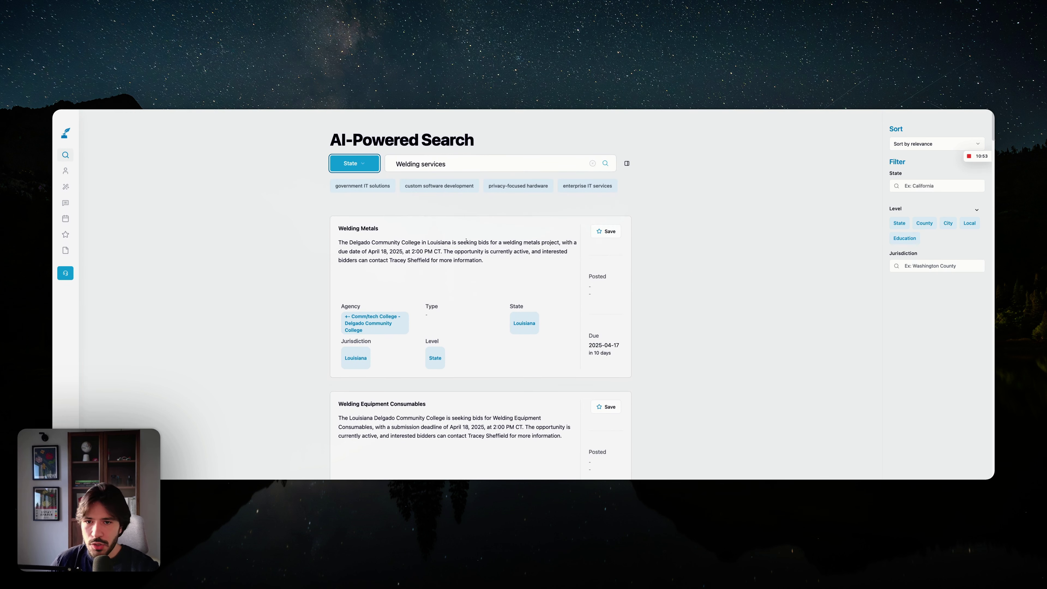
click(901, 186)
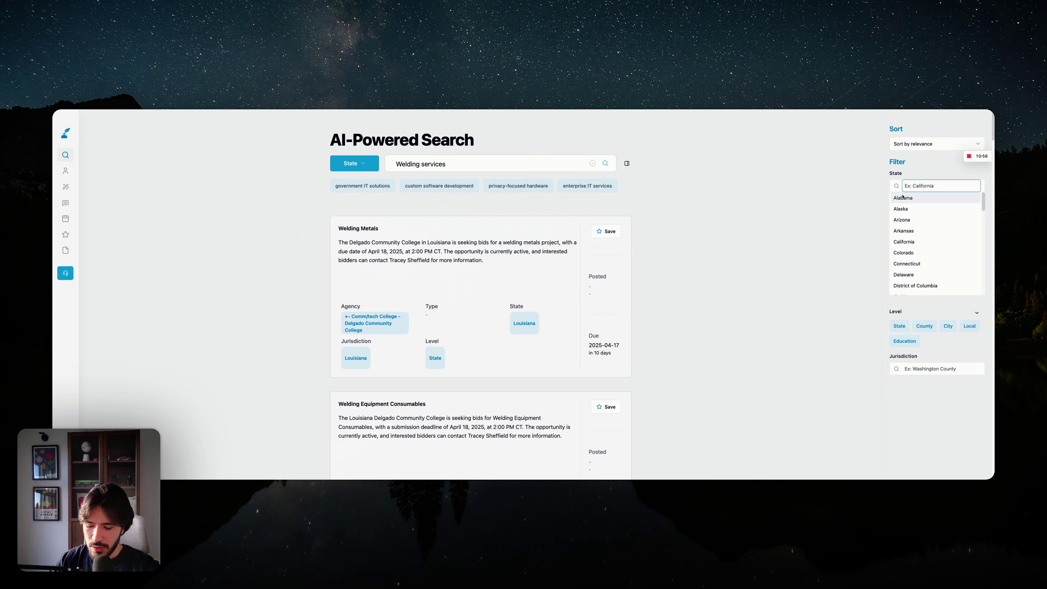
text(cal)
click(904, 198)
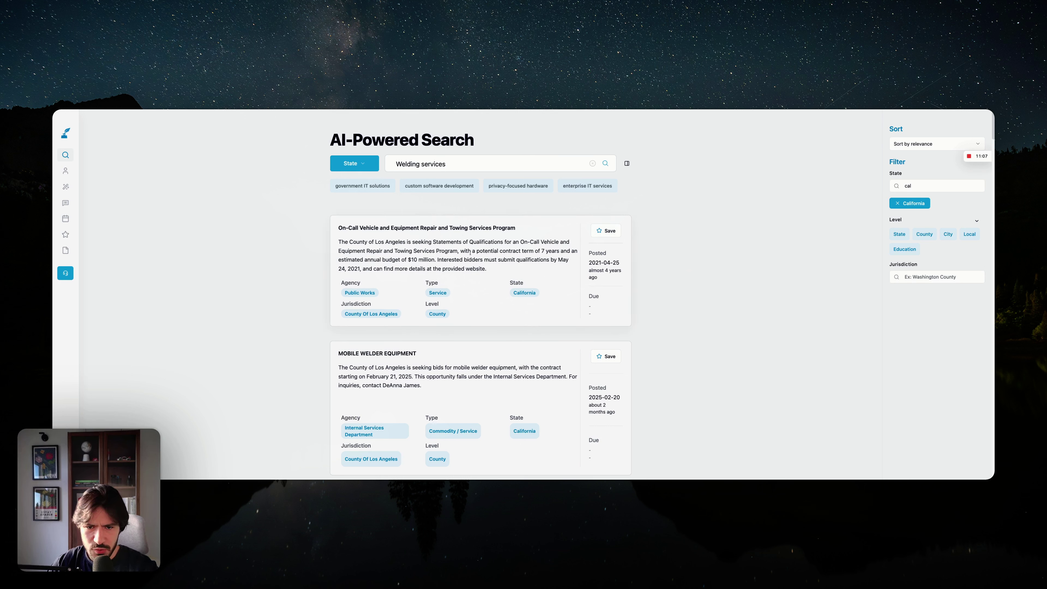
drag(472, 251, 417, 259)
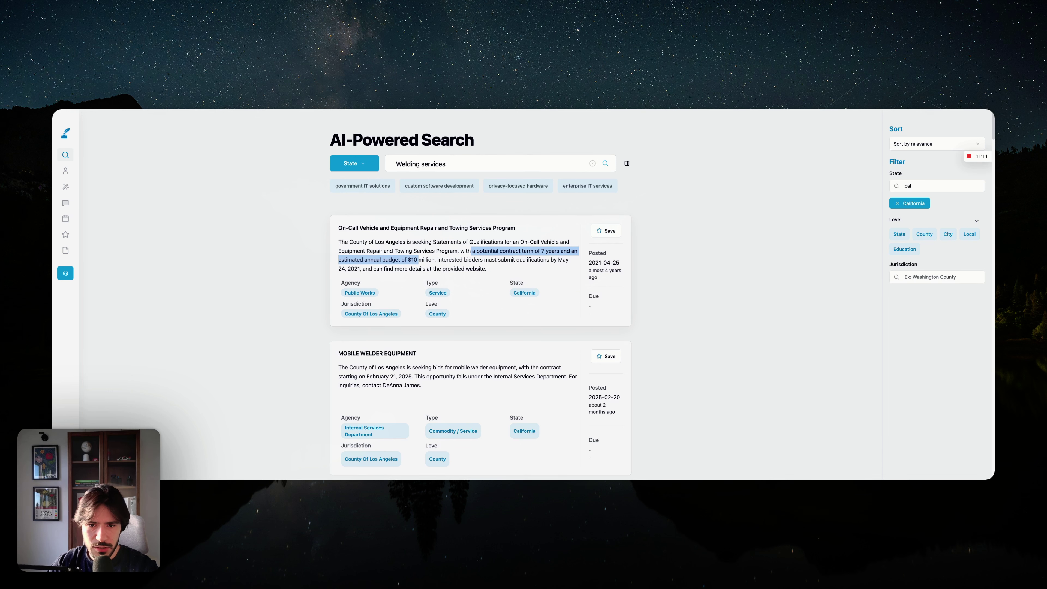
triple_click(418, 260)
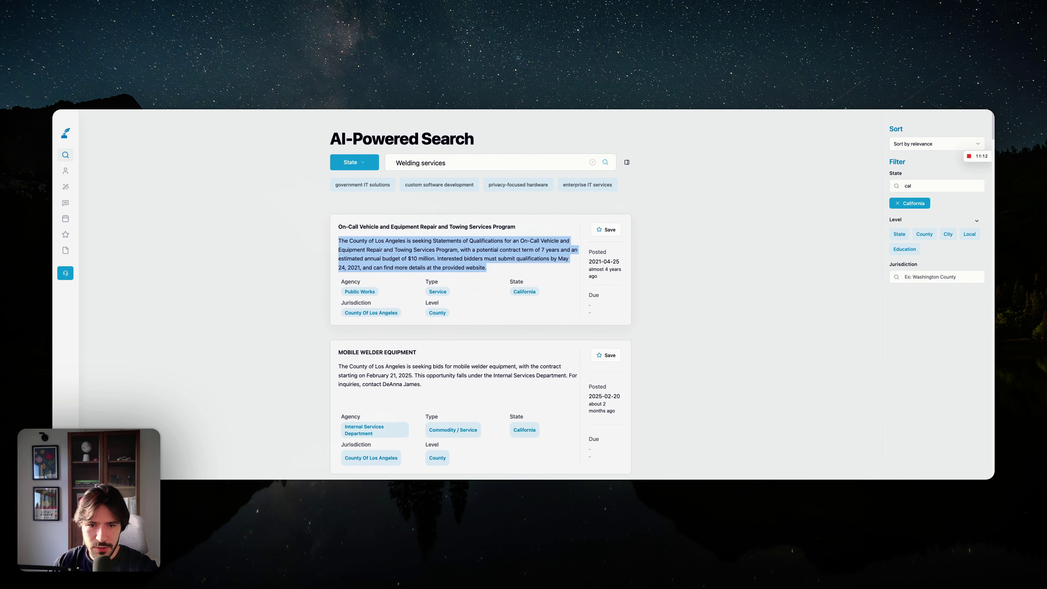
Change the "Welding services" search scope to Federal and open the Bonneville Lock and Dam bronze lantern rings opportunity
click(352, 162)
click(365, 189)
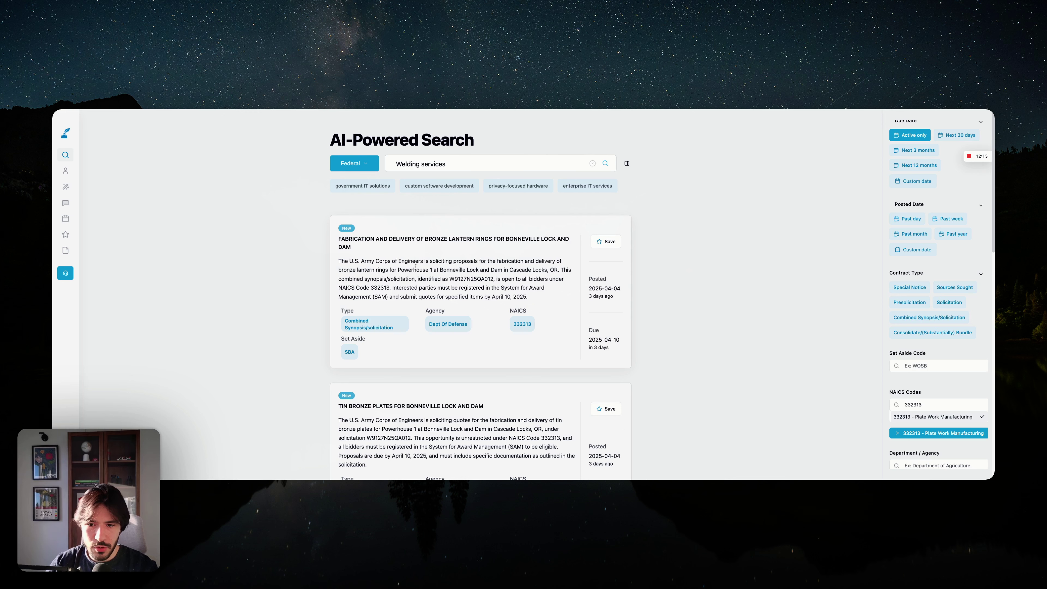
click(433, 248)
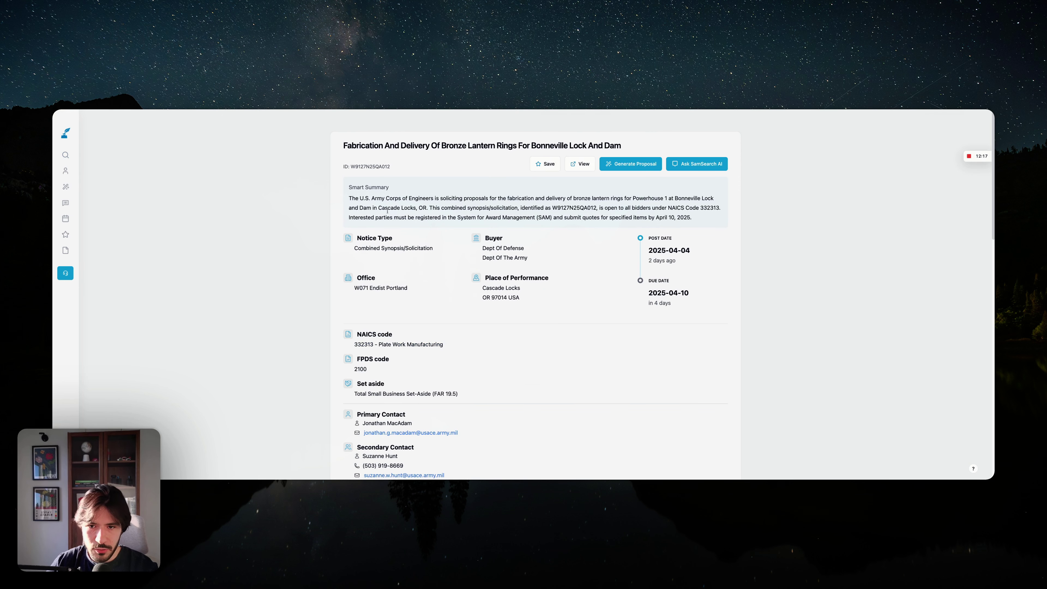
Generate and read a summary of the CombinedSynopsisSolicitation 25QA012.pdf attachment, viewing the original PDF while it is prepared
scroll(389, 209, down, 15)
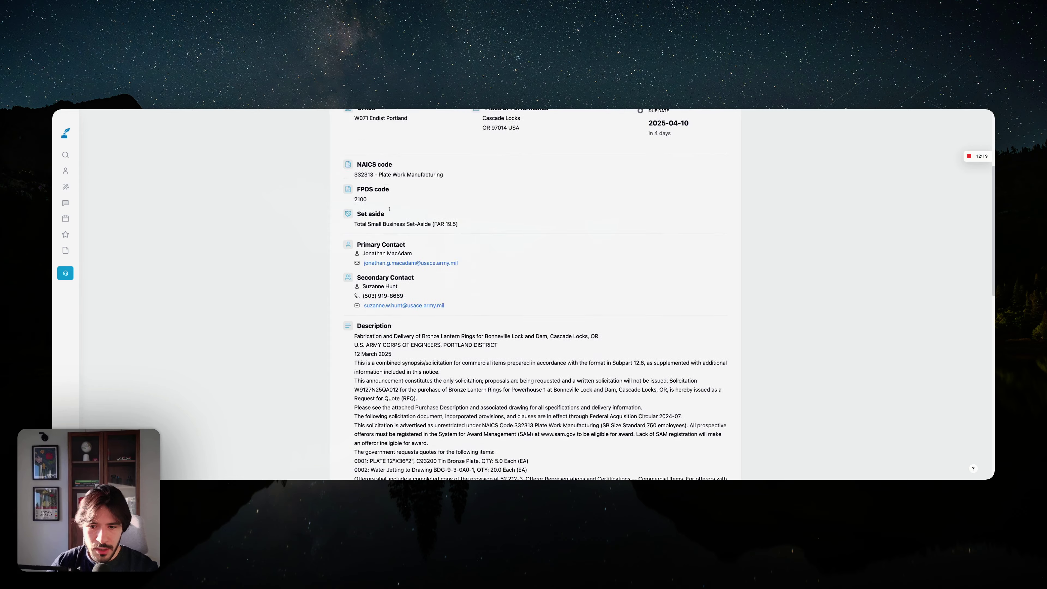
scroll(384, 220, down, 3)
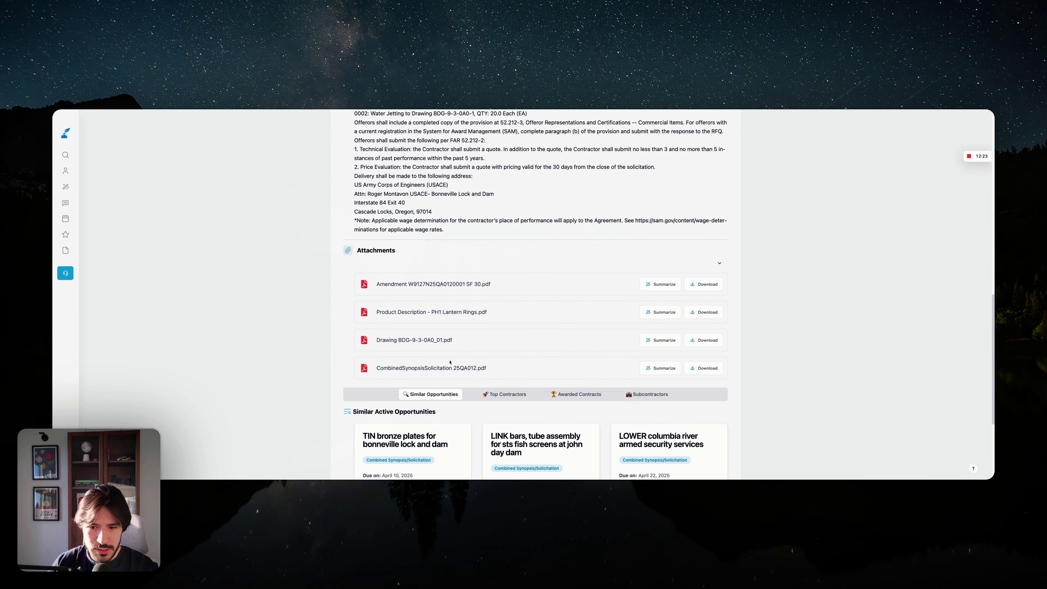
click(662, 368)
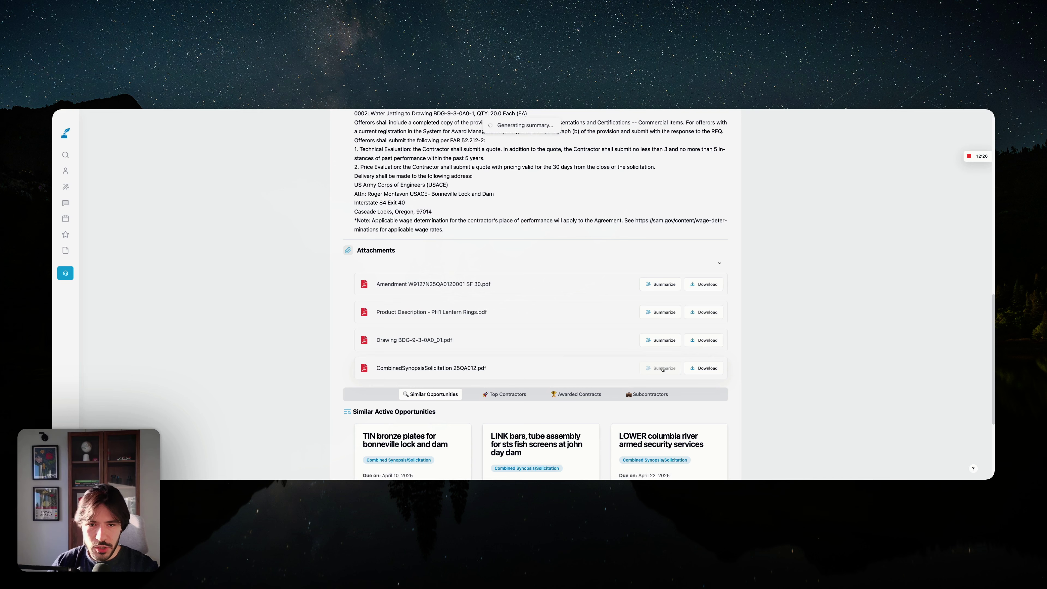
click(708, 372)
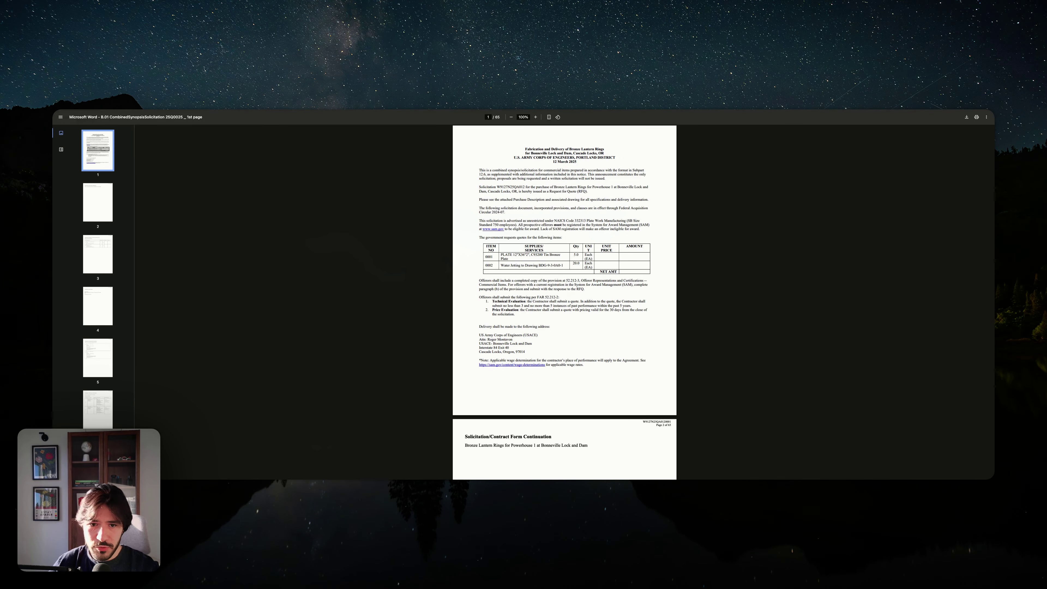
key(super+w)
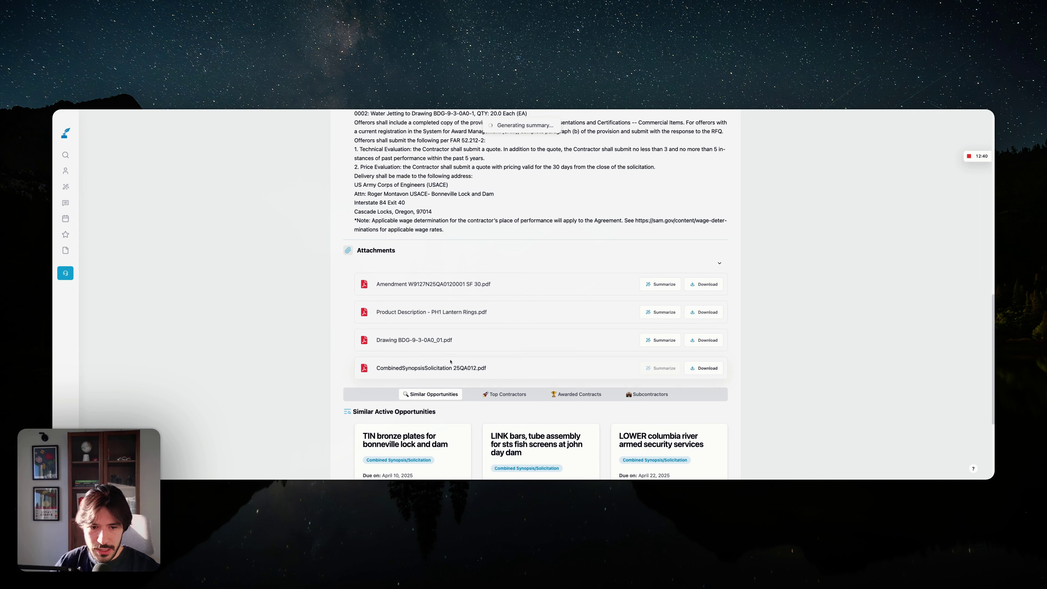
scroll(437, 338, down, 5)
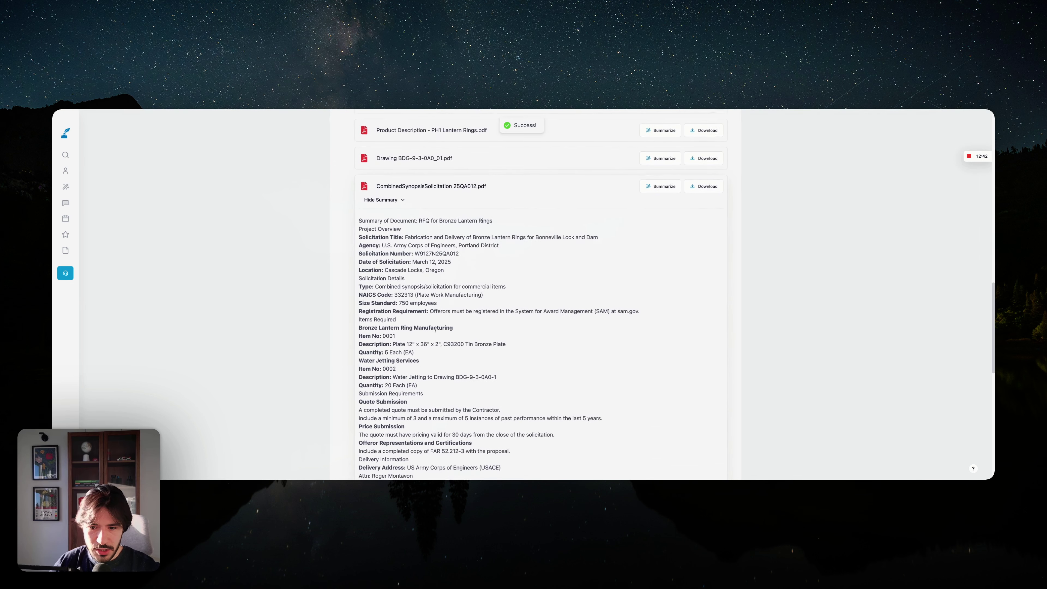
scroll(436, 330, down, 6)
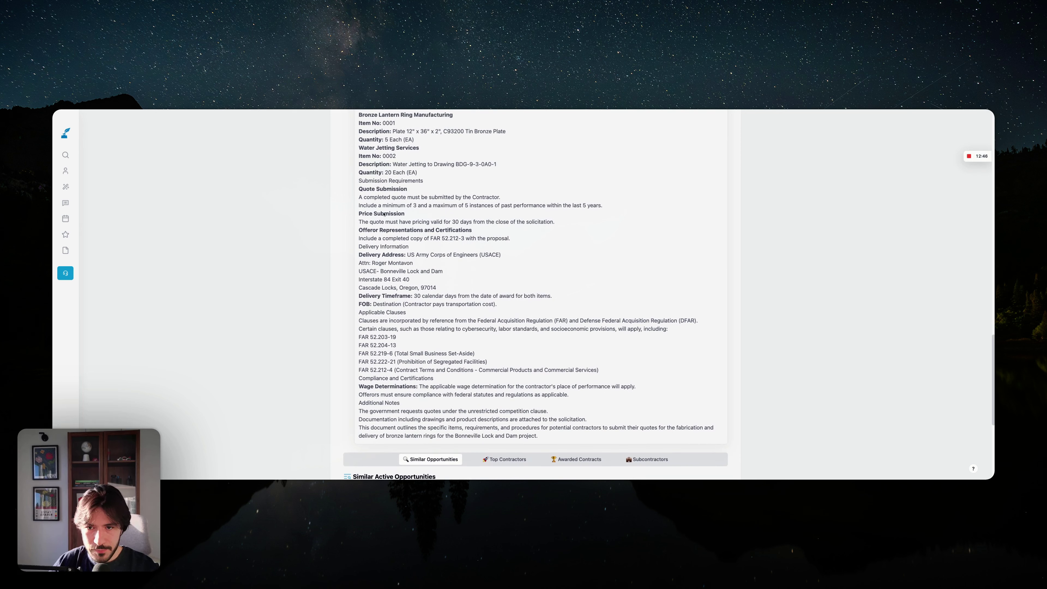
scroll(441, 265, up, 1)
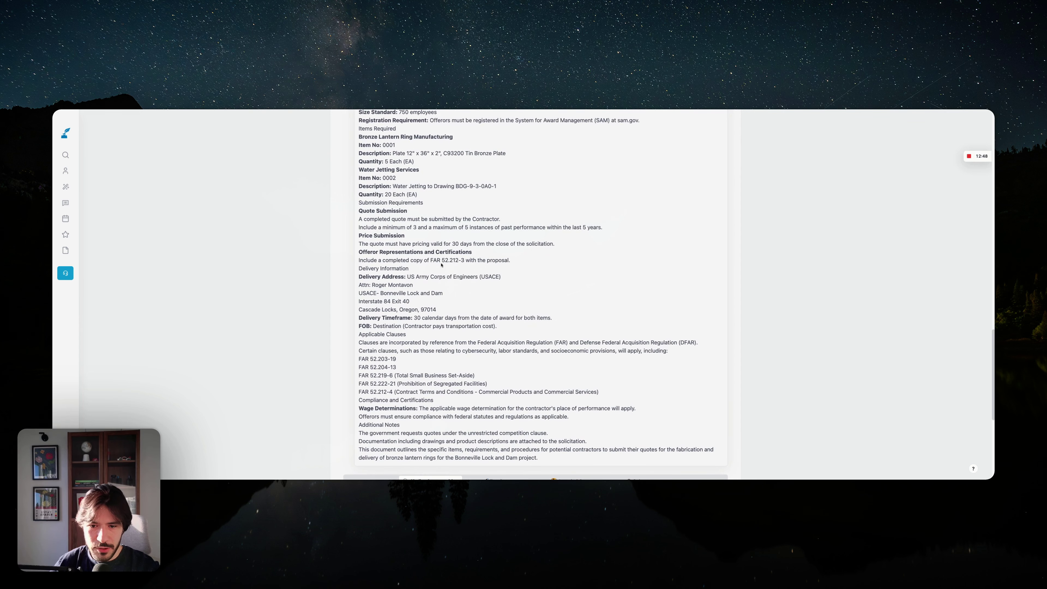
Generate and read summaries of the Product Description - PH1 Lantern Rings.pdf and Amendment W9127N25QA0120001 SF 30.pdf attachments
scroll(438, 270, up, 7)
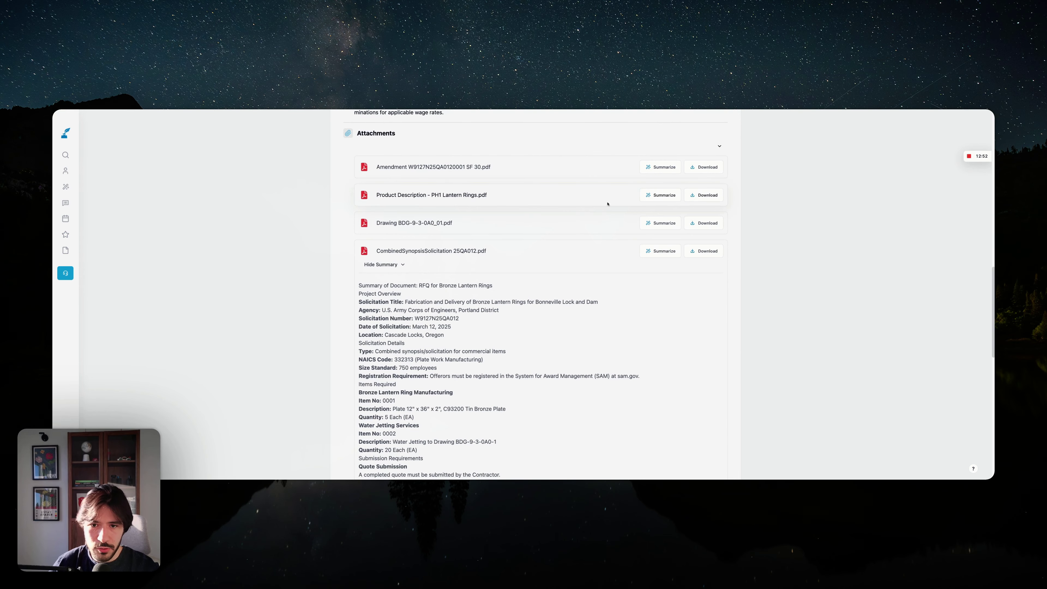
click(660, 196)
click(659, 168)
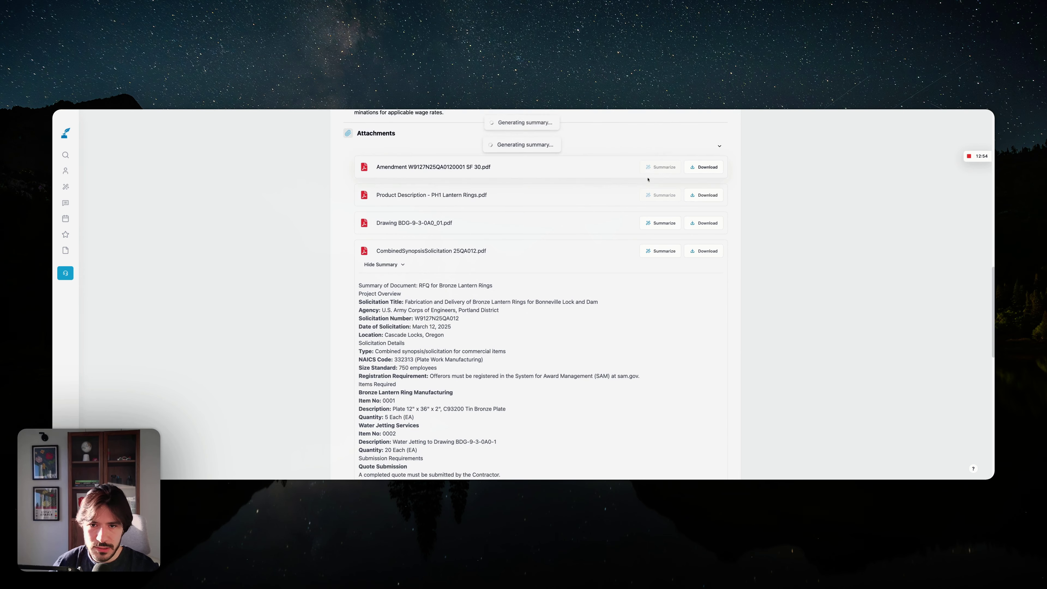
scroll(647, 179, up, 2)
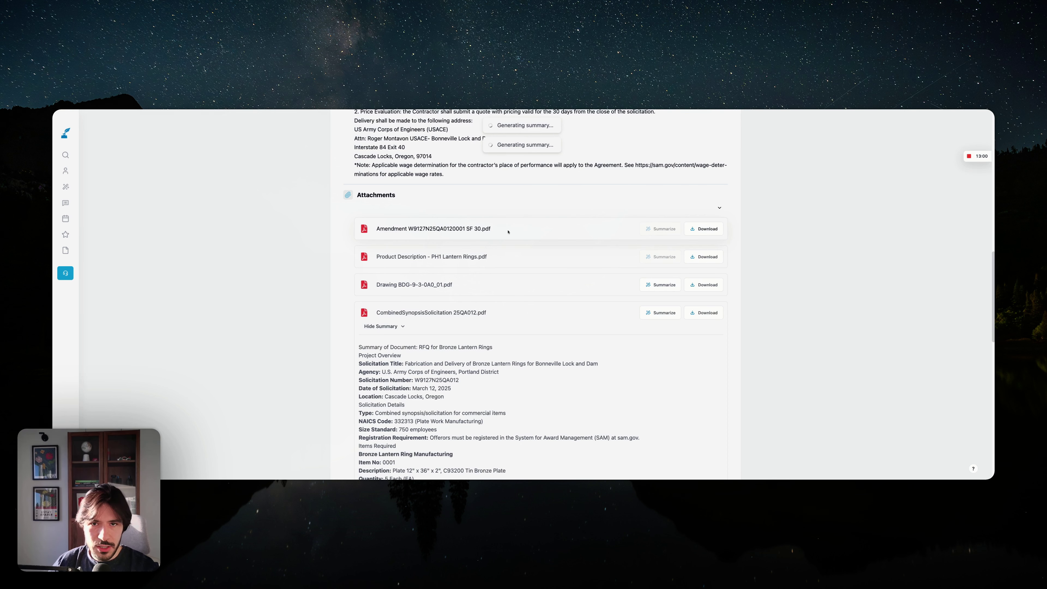
scroll(612, 238, down, 2)
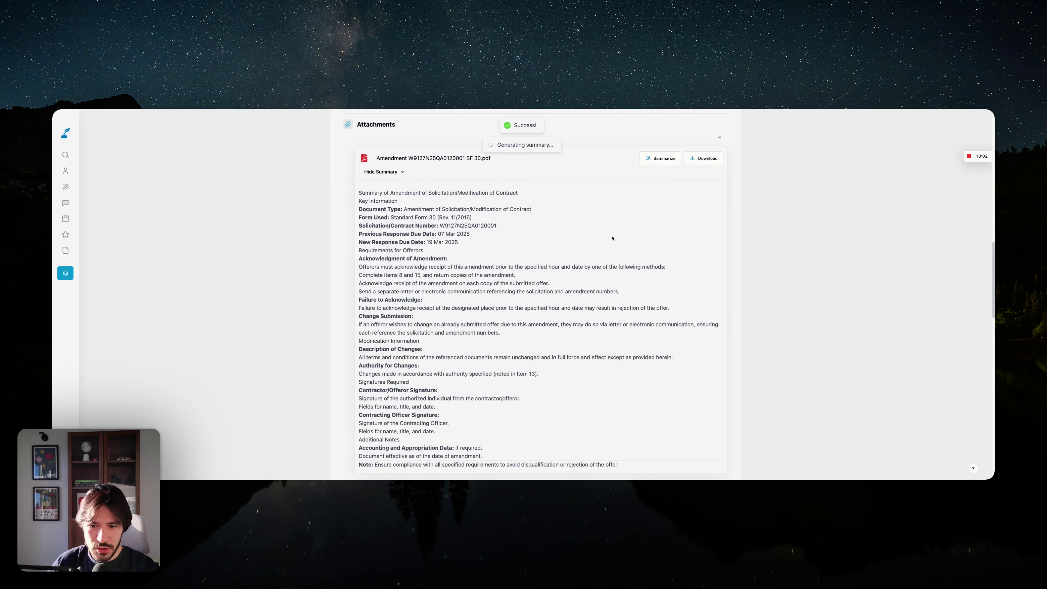
scroll(557, 254, down, 3)
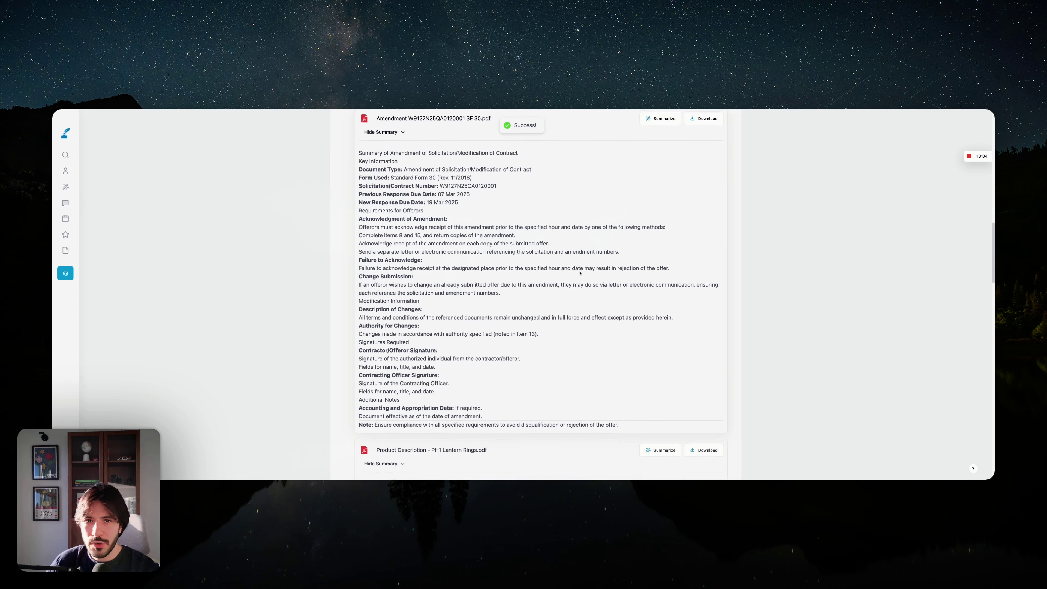
scroll(580, 273, down, 5)
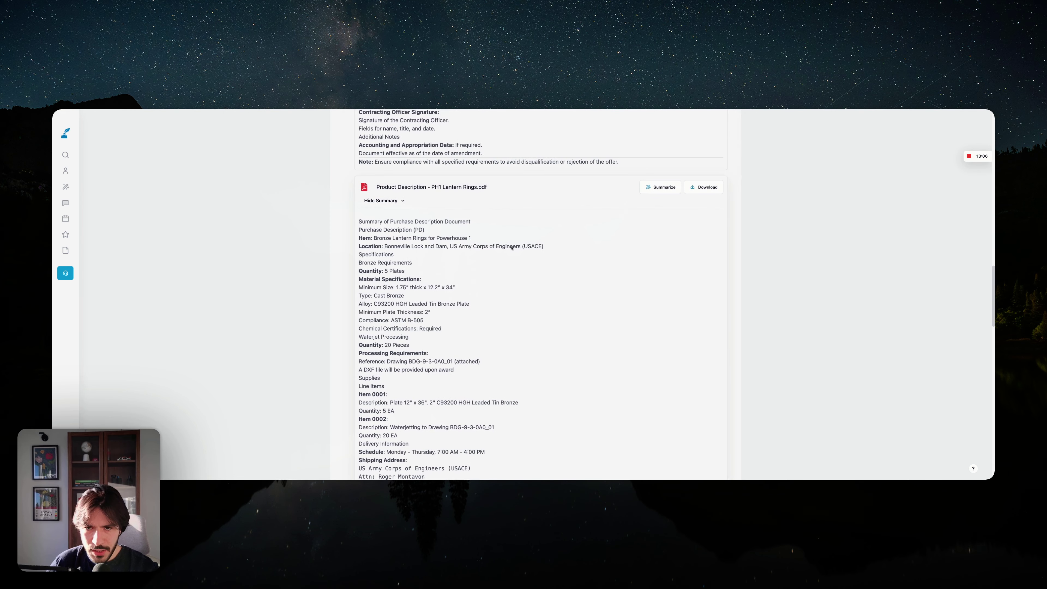
scroll(412, 293, down, 5)
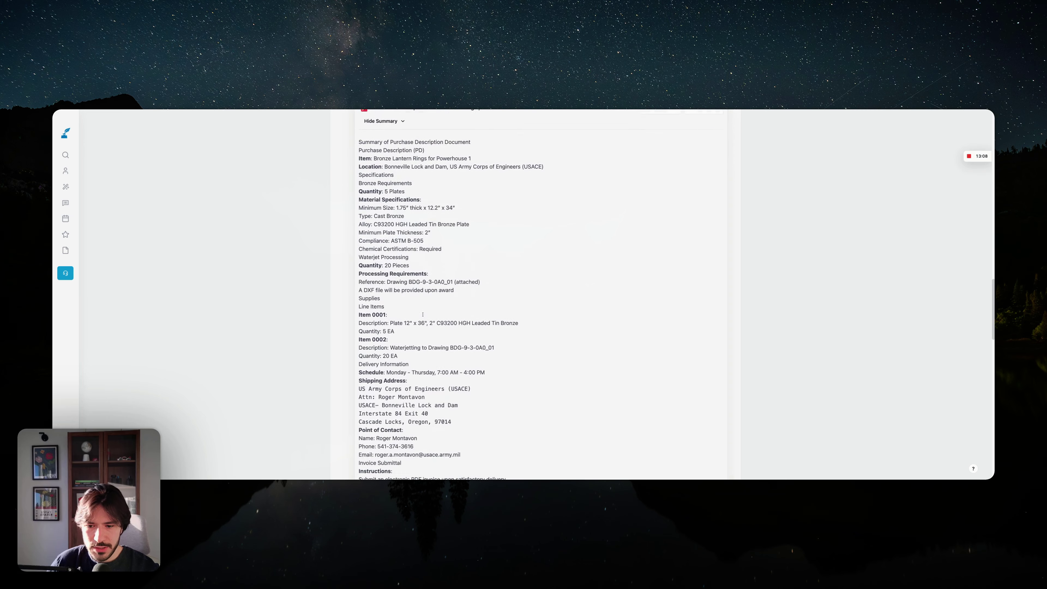
Open the SamSearch AI chat for the bronze lantern rings opportunity and skim its description and attachment summaries
scroll(423, 316, up, 20)
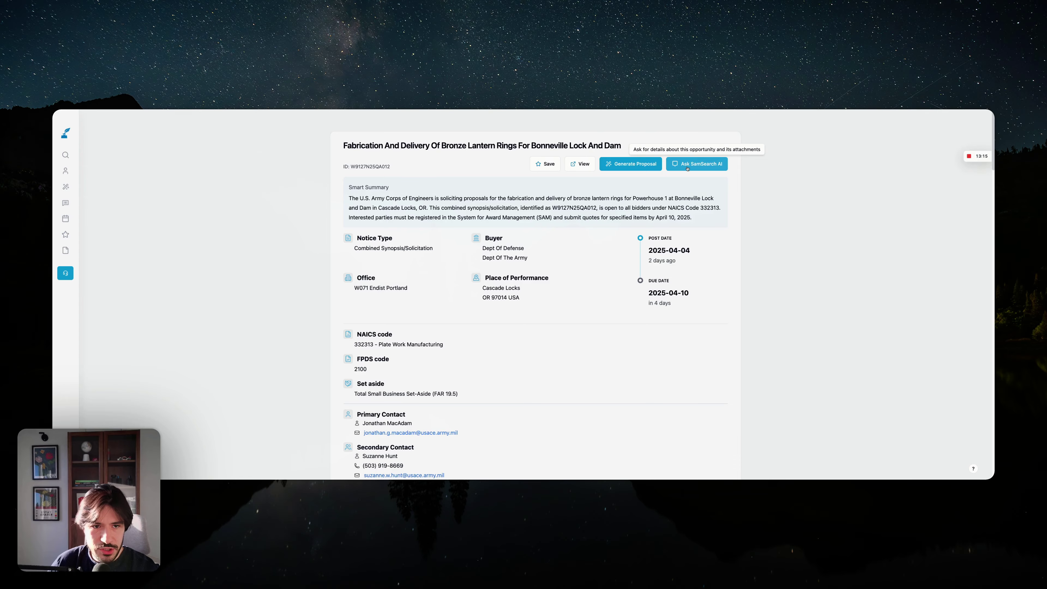
click(682, 166)
scroll(608, 205, down, 20)
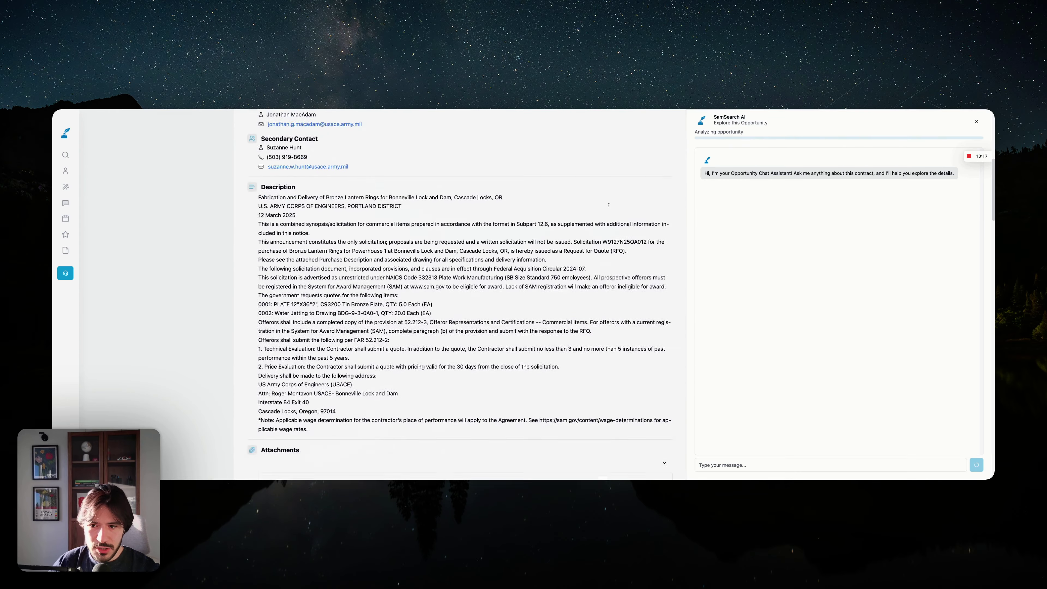
scroll(466, 295, down, 20)
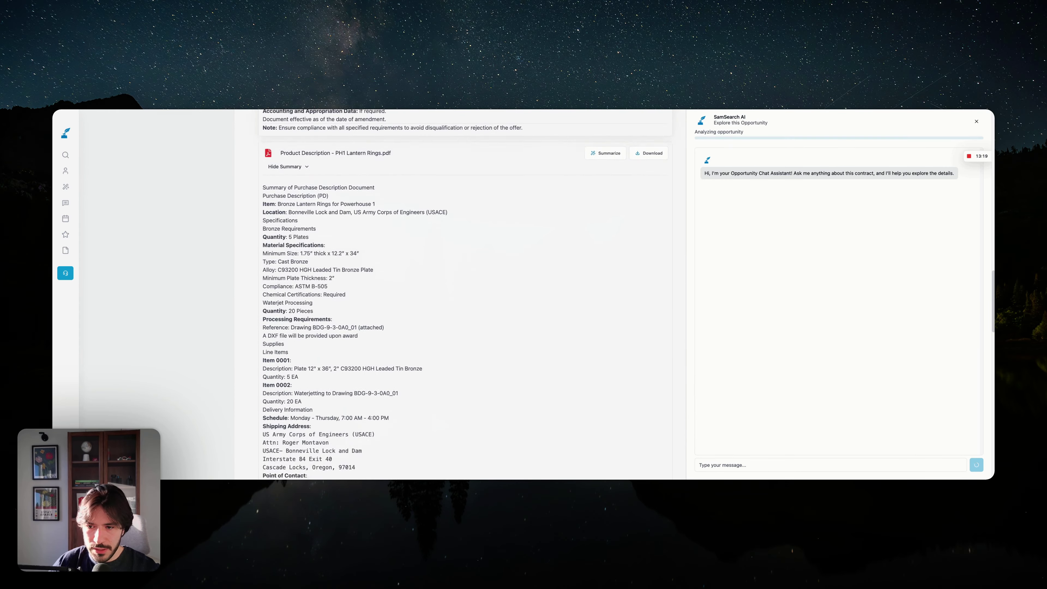
scroll(466, 295, up, 20)
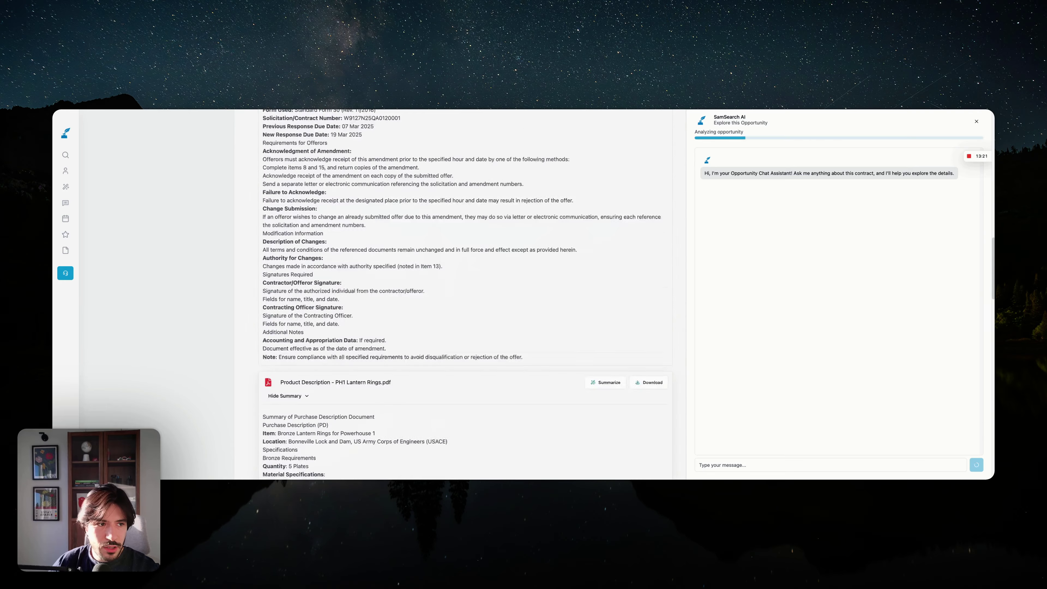
Send the AI assistant the request "break this opportunity for me and give me requirements details"
click(744, 465)
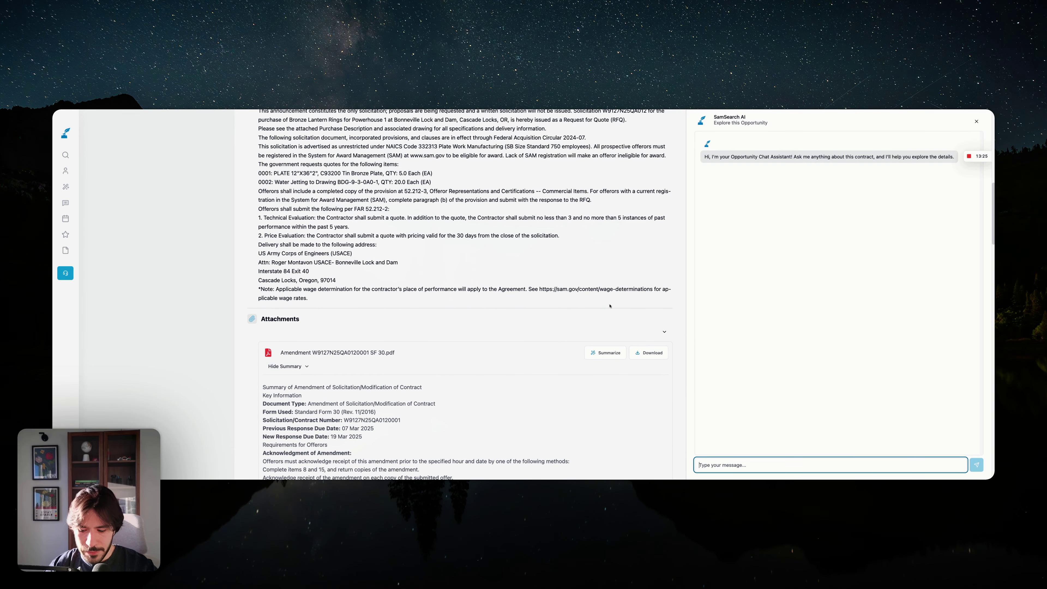
text(break this opportunit)
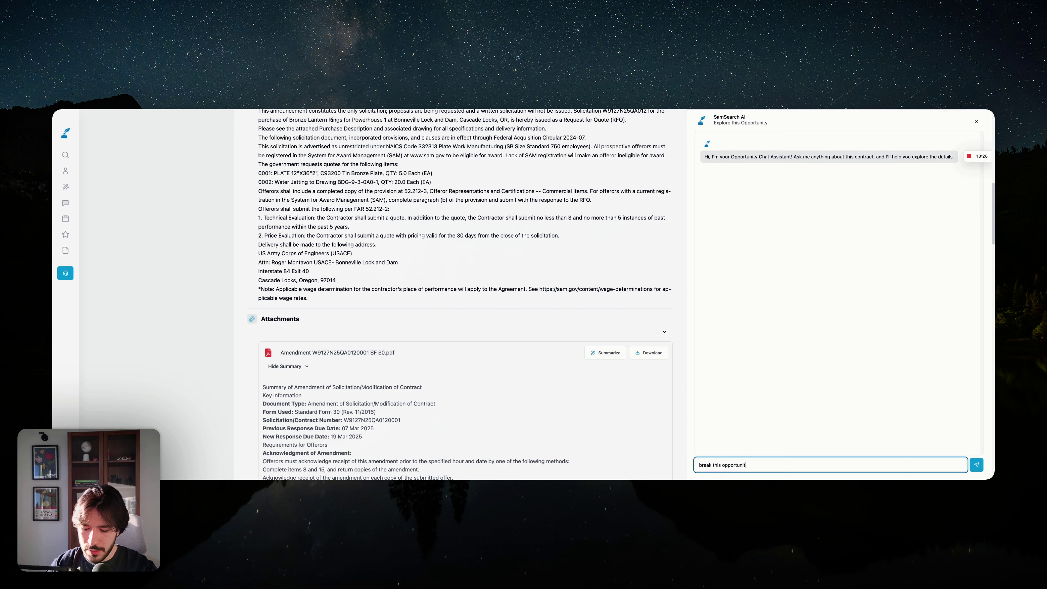
text(y for me )
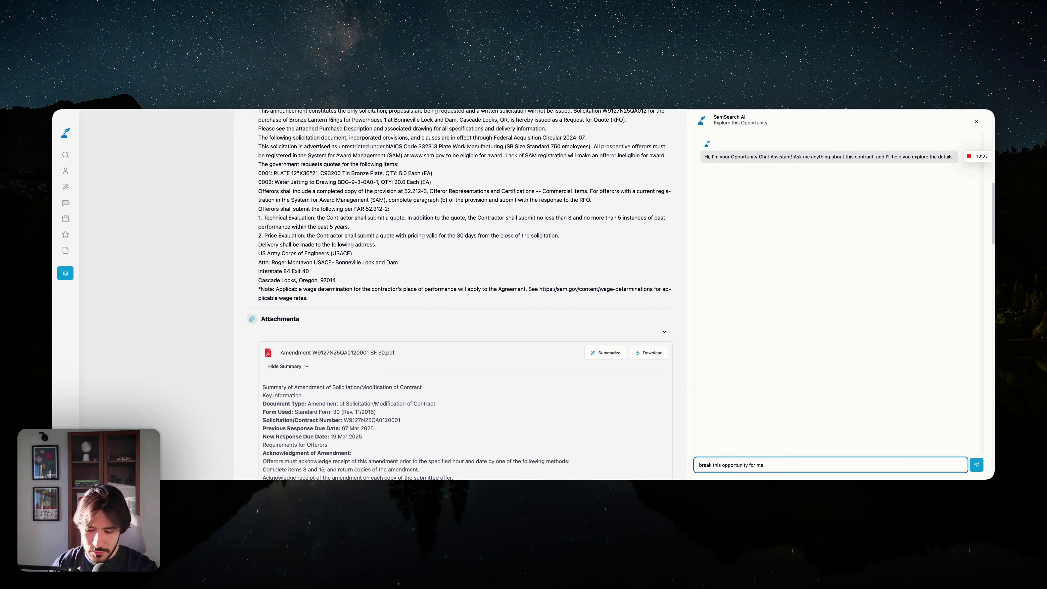
text(and give me requiremnts)
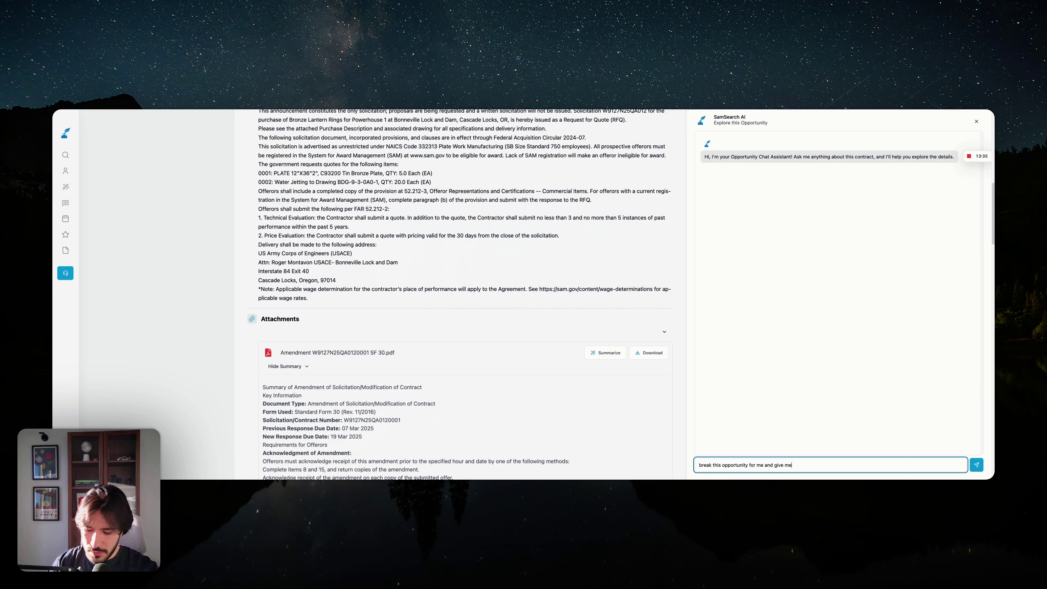
key(BackSpace)
key(BackSpace)
key(BackSpace)
text(ents)
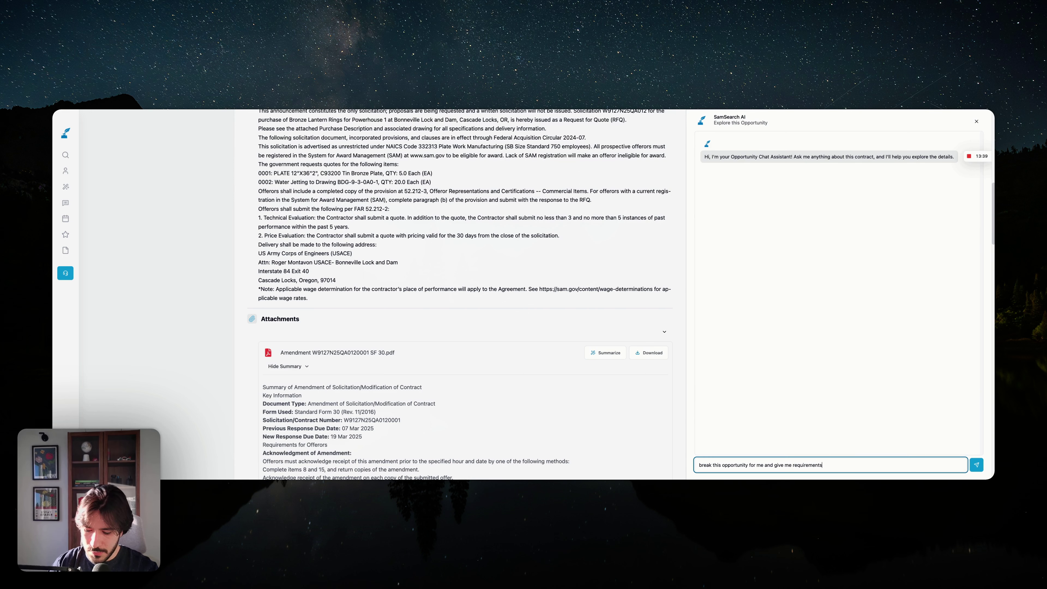
text( details)
key(Return)
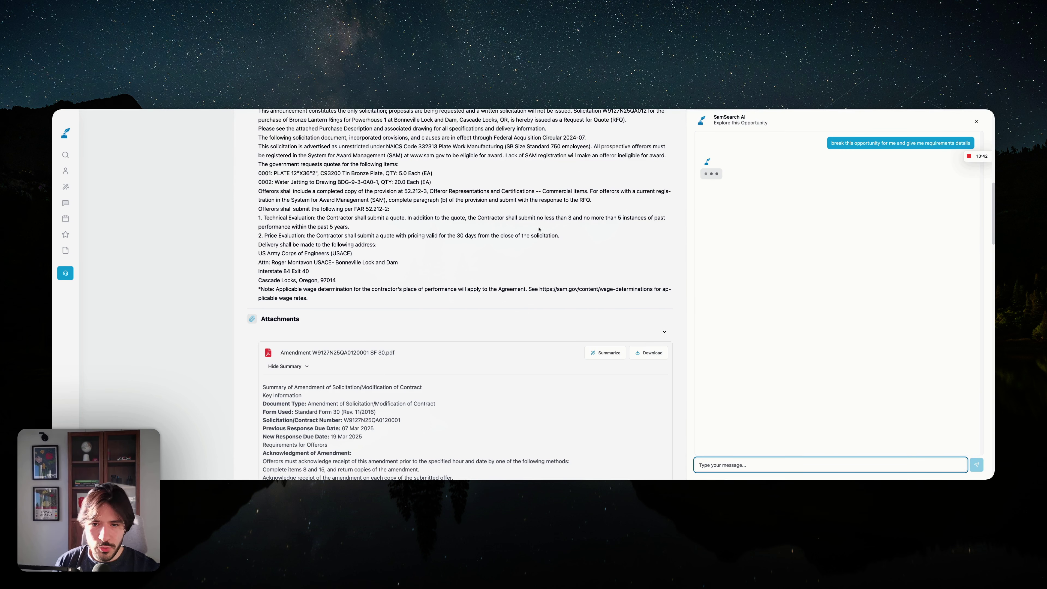
Skim the attachment summaries and ask the AI assistant "what are the submission instructions"
scroll(539, 228, up, 5)
scroll(521, 230, down, 10)
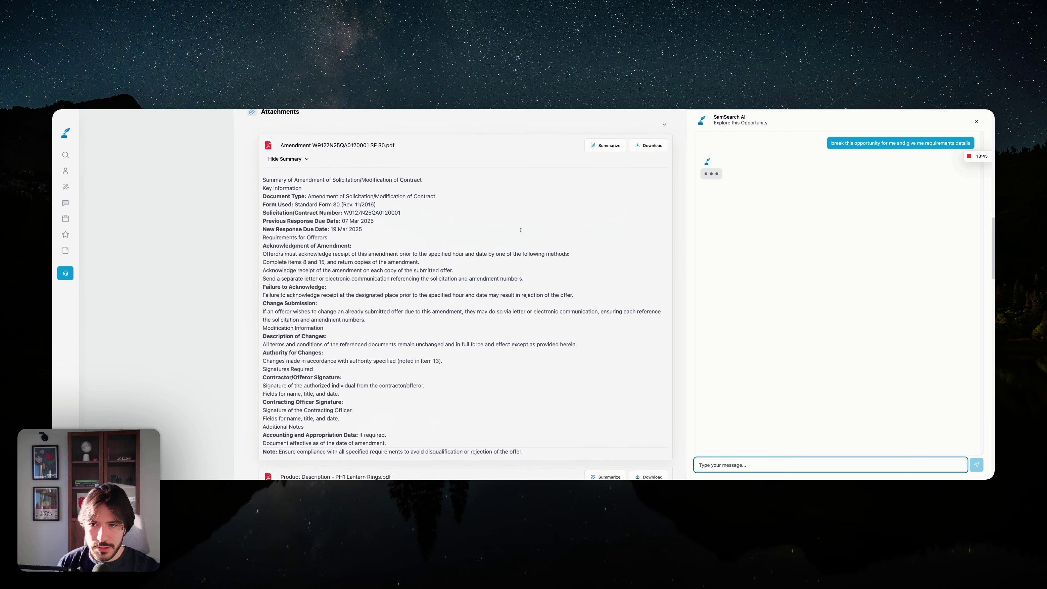
scroll(521, 230, up, 1)
scroll(433, 272, down, 15)
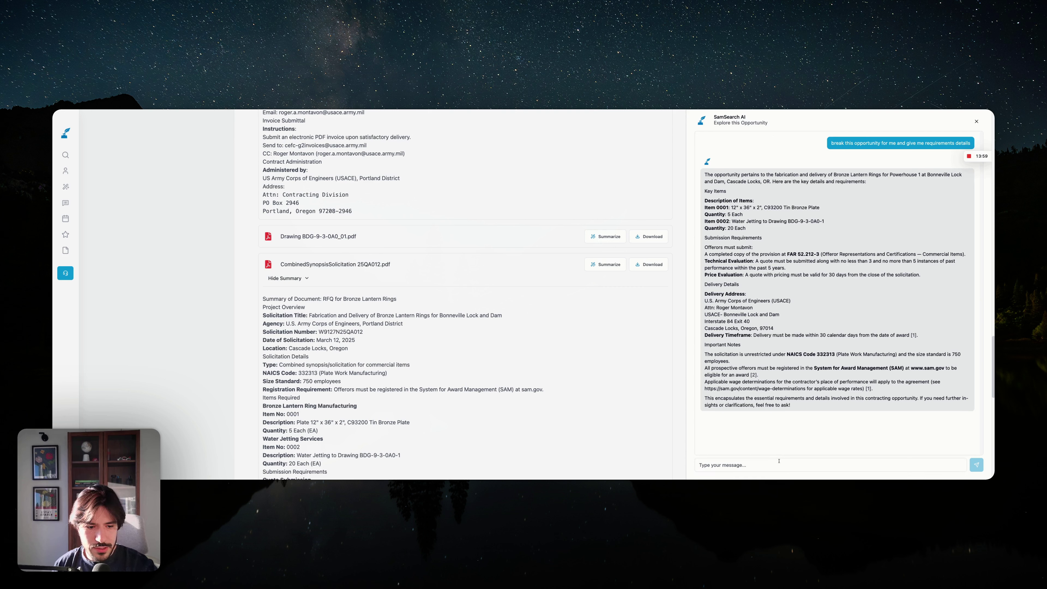
text(wha)
text(re the submission inst)
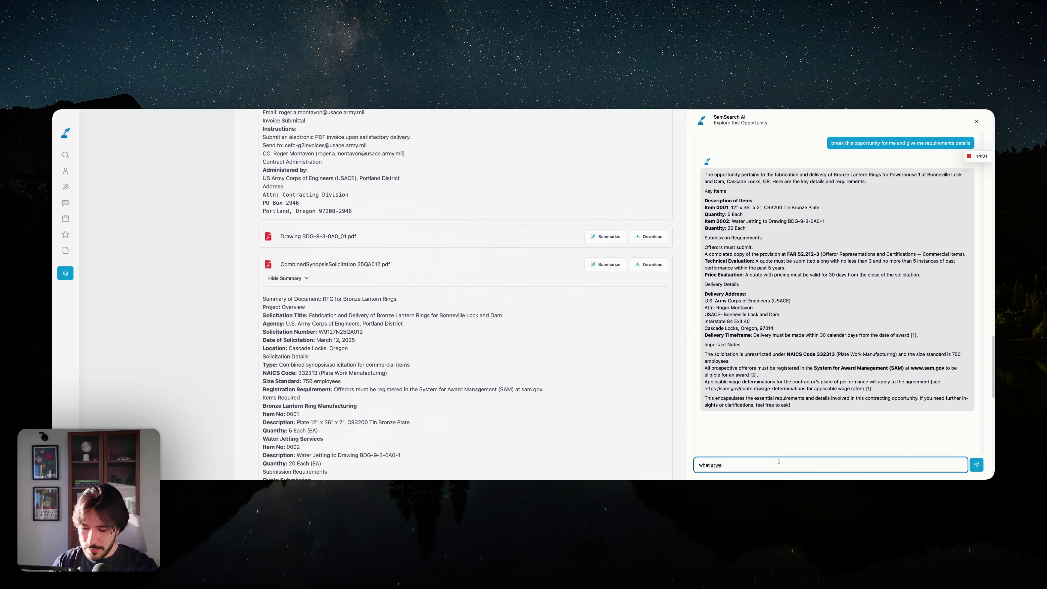
text(ructions)
key(Return)
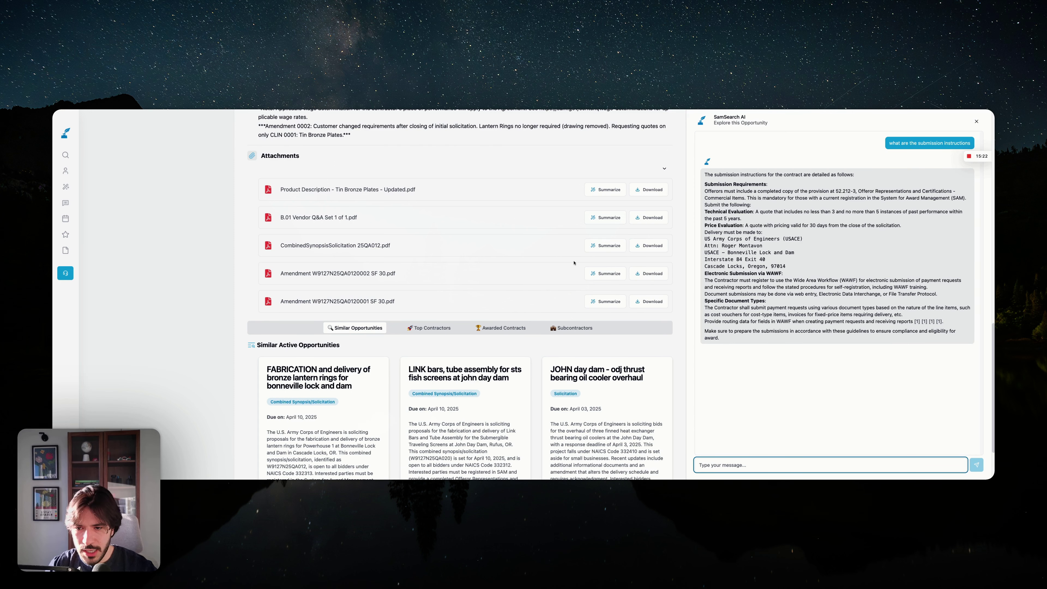
Ask the AI assistant "give me the specifications" for the tin bronze plates opportunity
scroll(574, 263, up, 15)
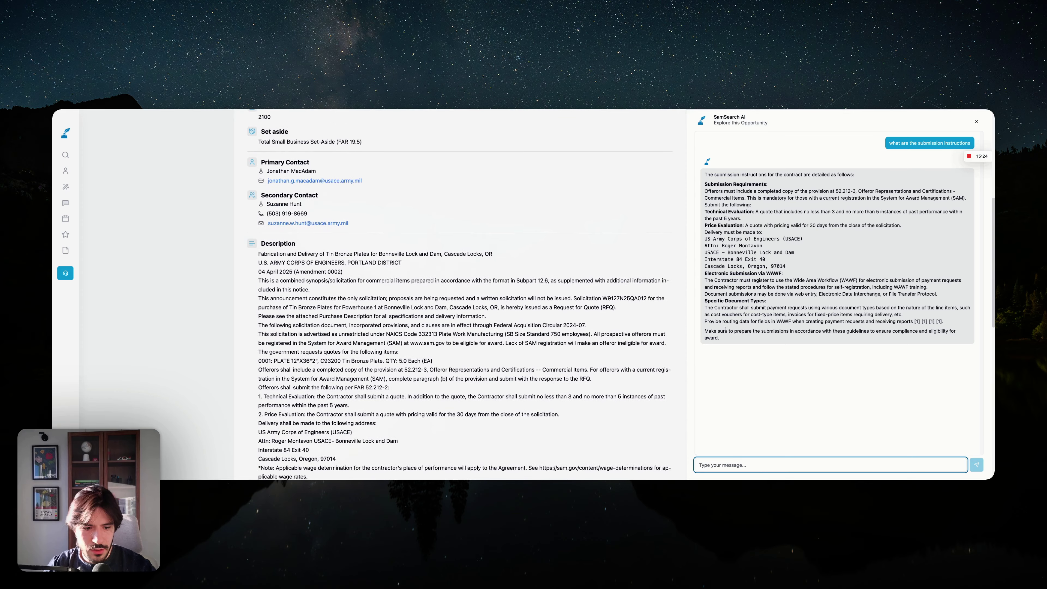
text(give me the s)
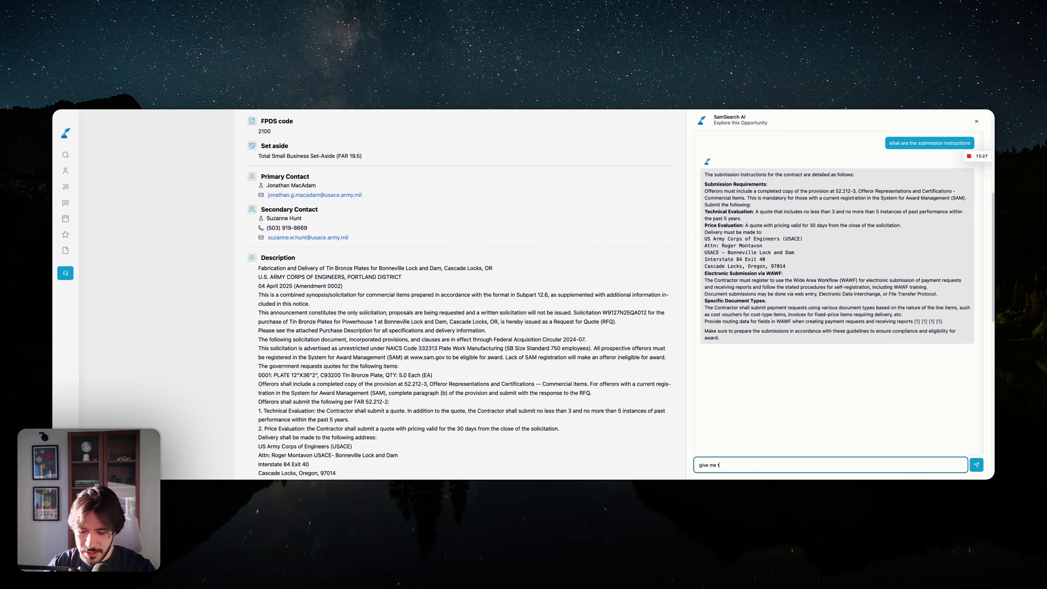
text(pe)
text(cifications)
key(Return)
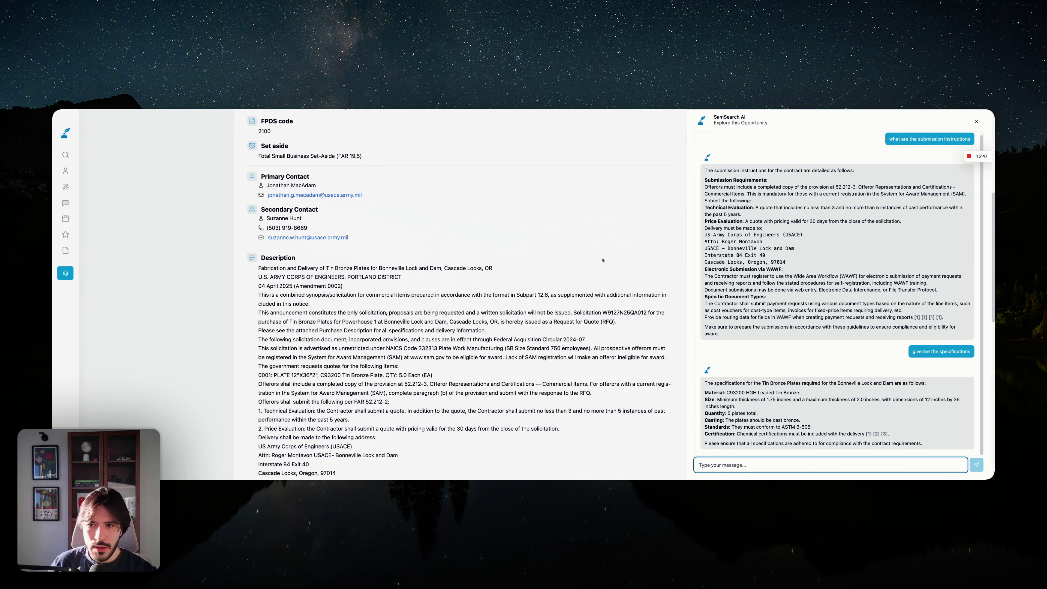
Start a proposal for the tin bronze plates opportunity and generate its outline with all attachments and company documents included
scroll(602, 261, up, 5)
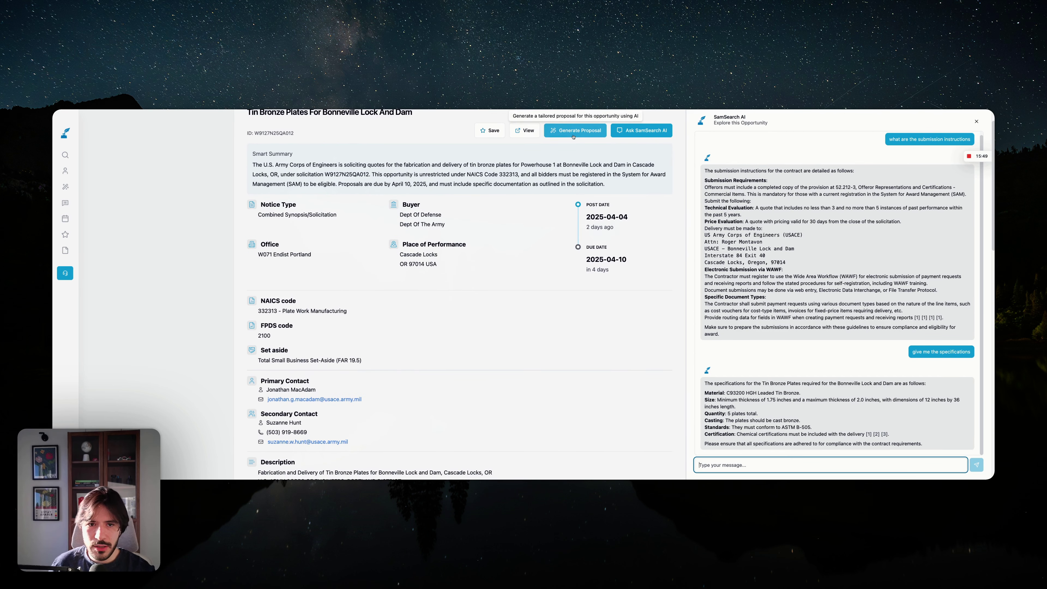
click(572, 131)
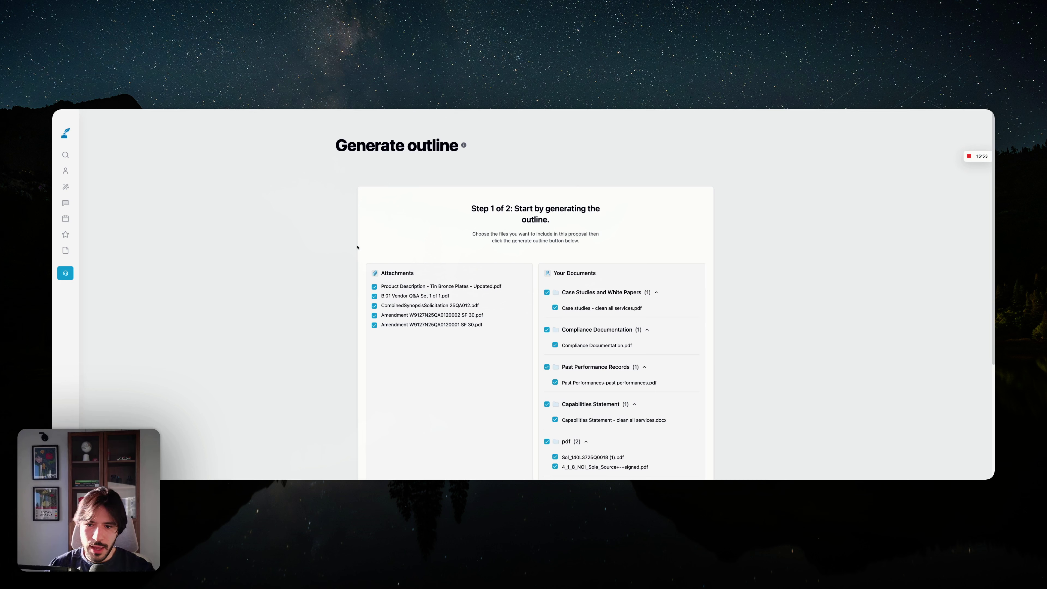
scroll(357, 245, down, 5)
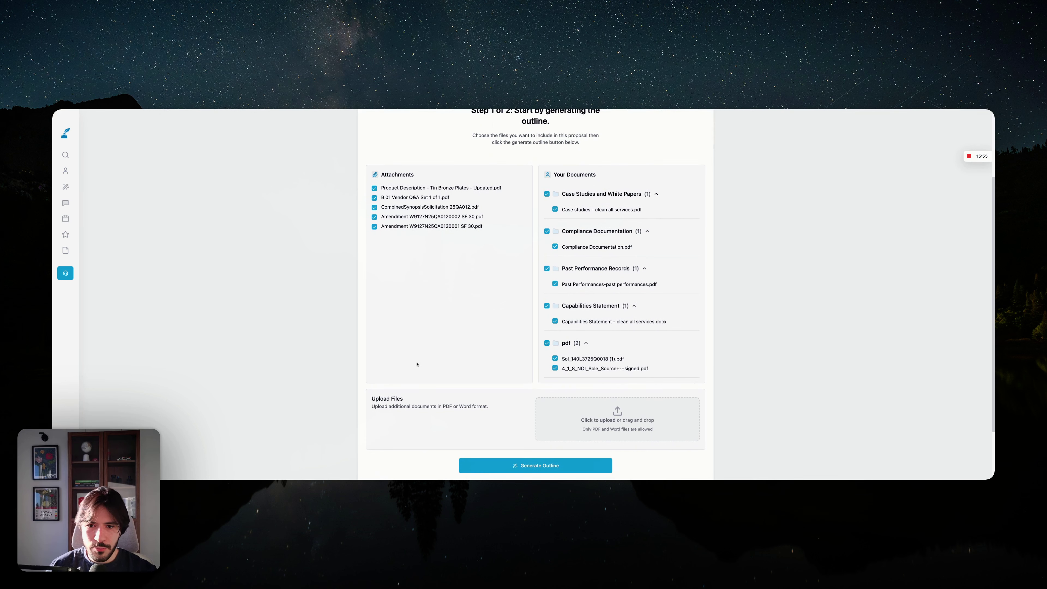
scroll(381, 329, down, 3)
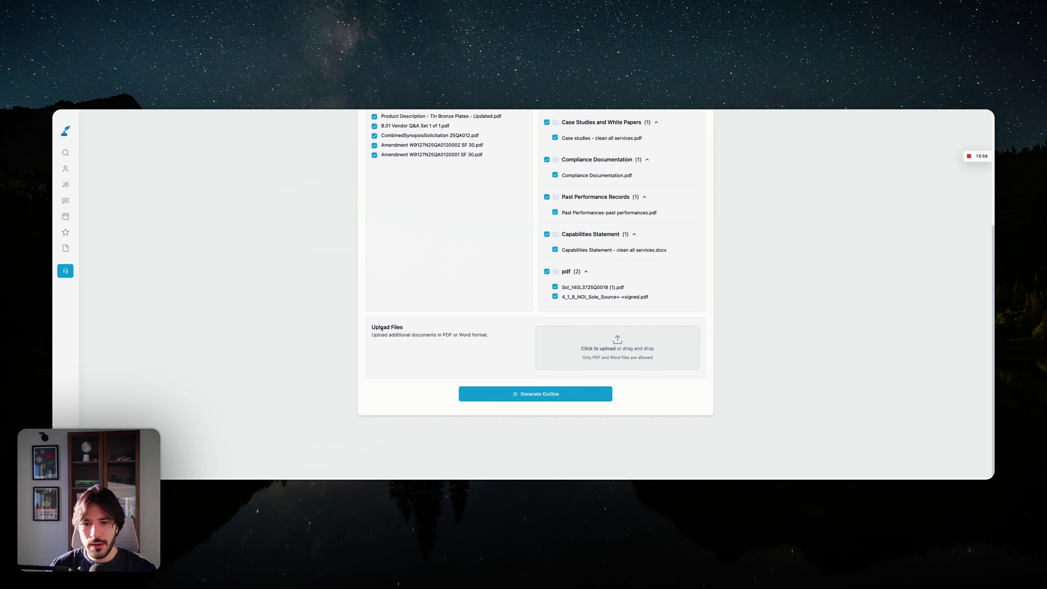
click(481, 392)
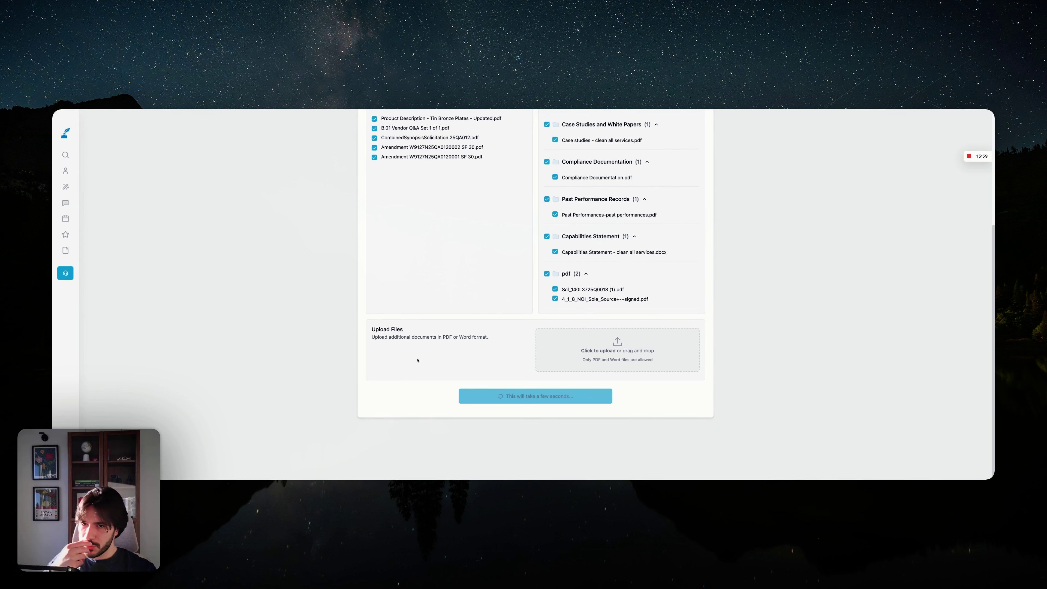